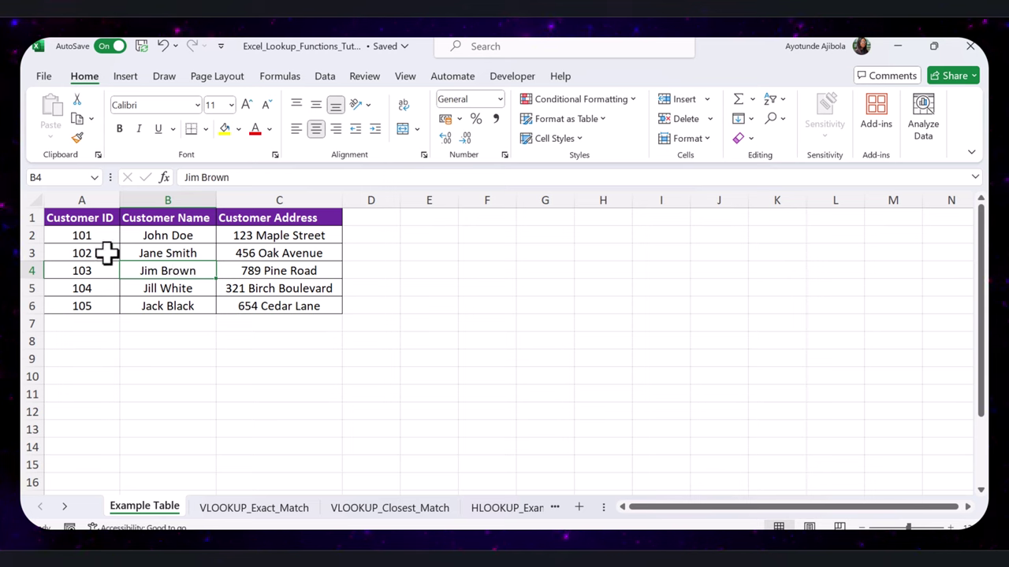
click(87, 211)
drag(87, 213, 266, 303)
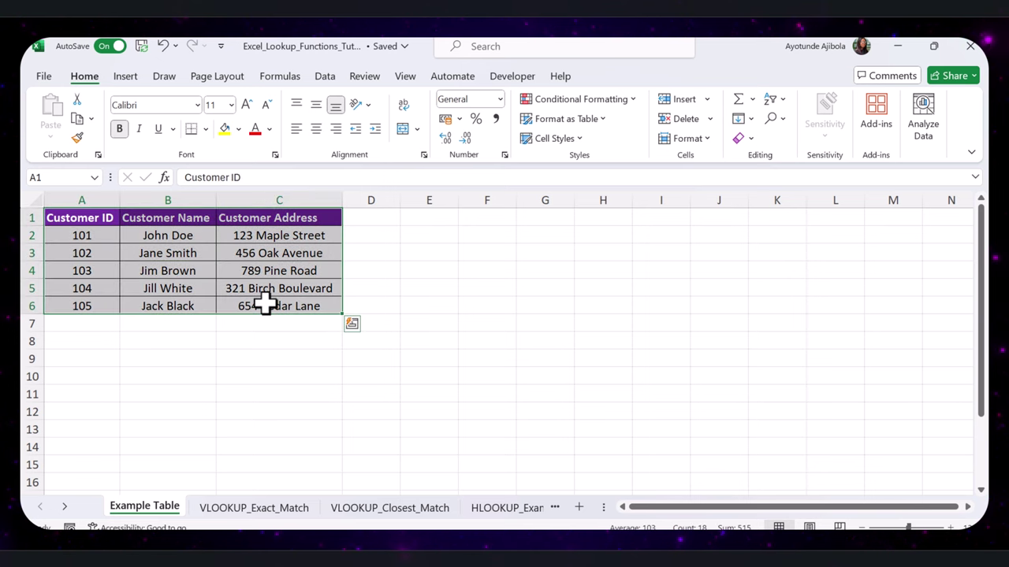
click(333, 77)
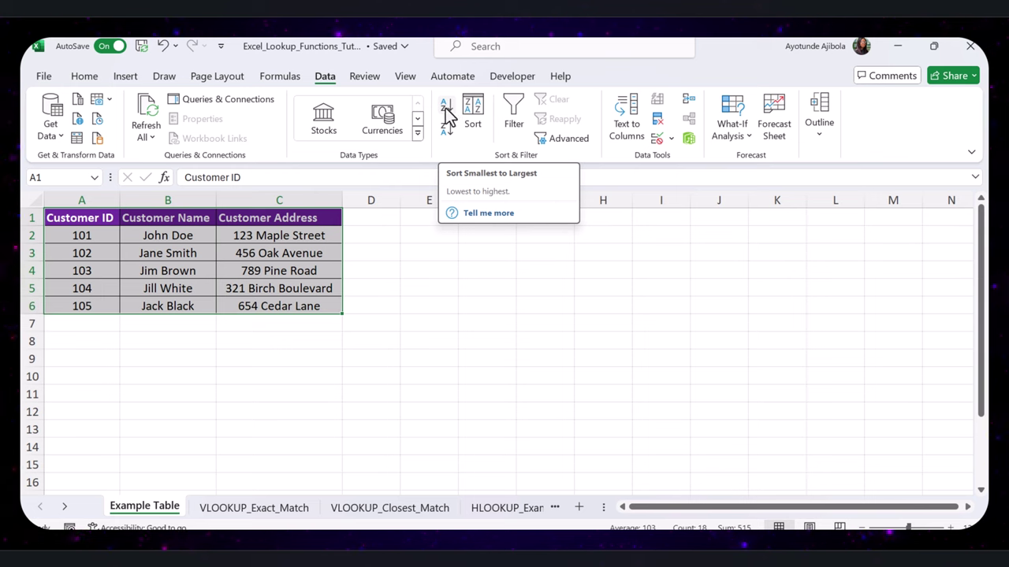
click(504, 288)
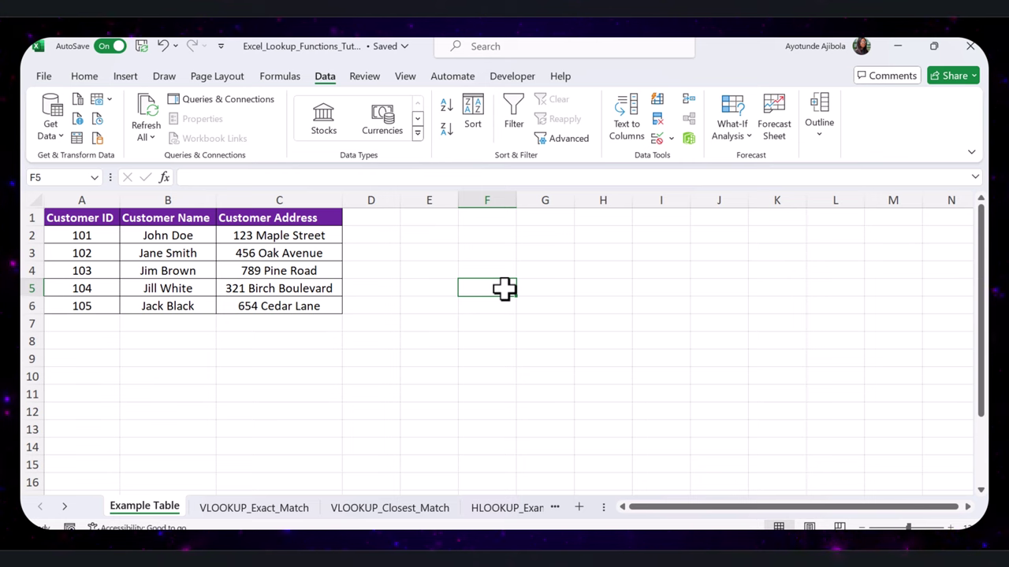
- Convert the customer data range A1:C6 on the Example Table sheet into a table with headers
drag(82, 217, 266, 310)
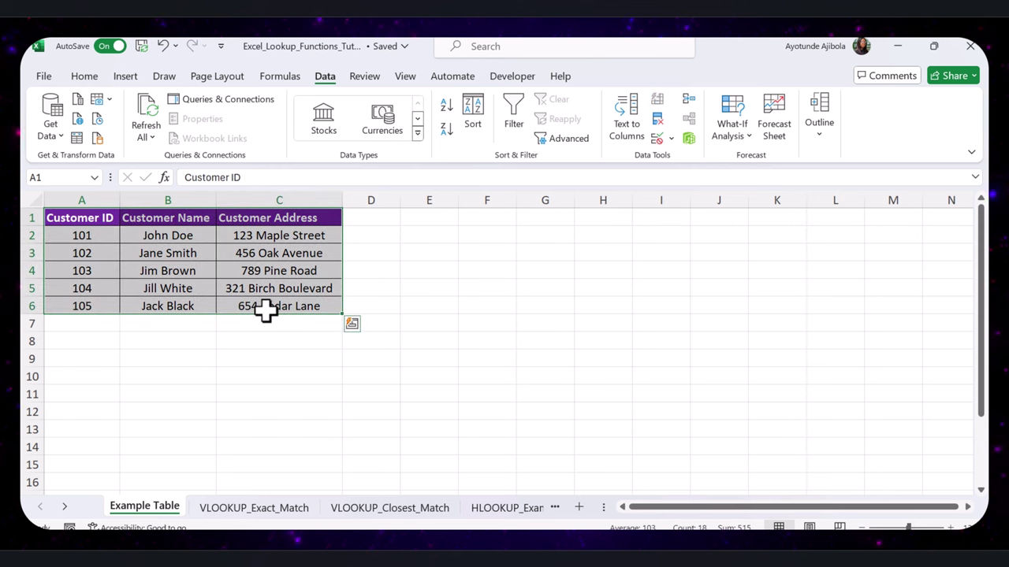
click(126, 76)
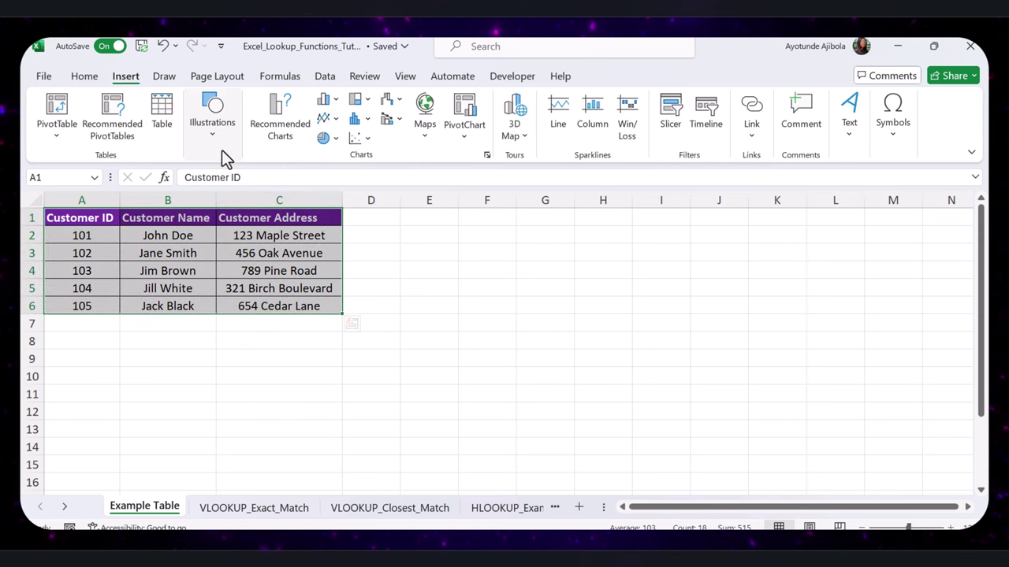
click(161, 118)
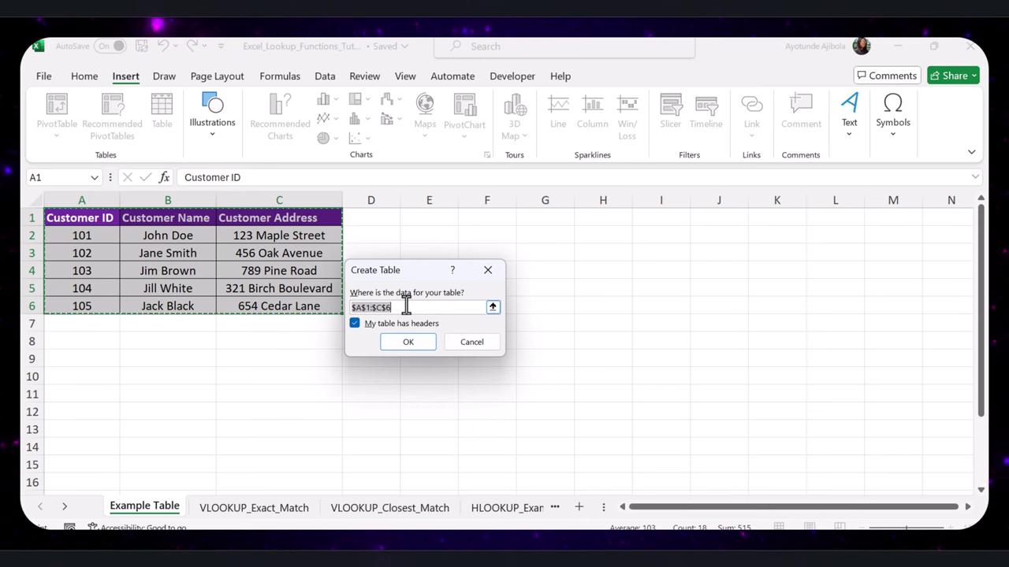
click(406, 344)
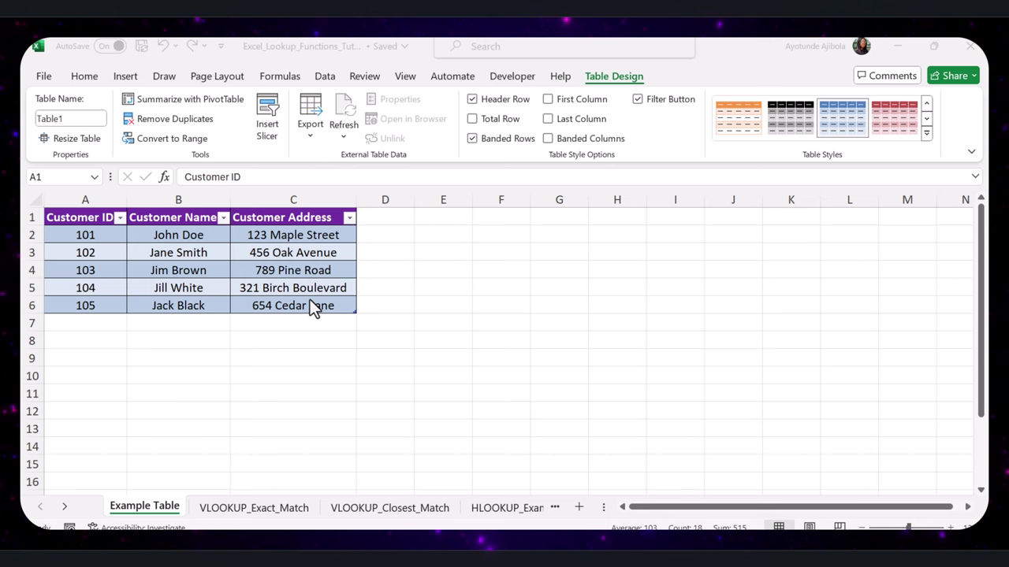
key(alt+Tab)
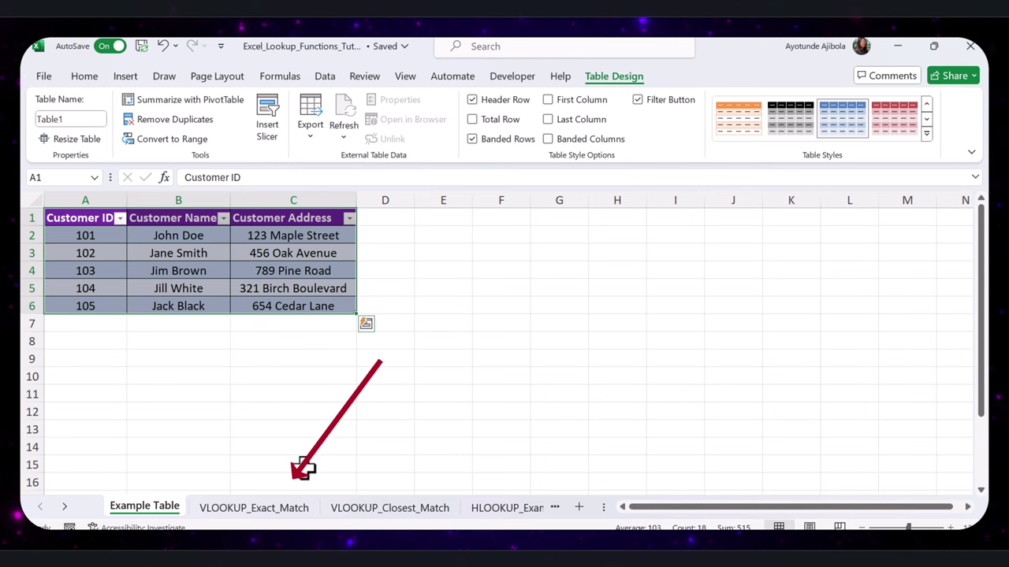
- On the VLOOKUP_Exact_Match sheet, enter the exact-match formula =VLOOKUP(E2, A2:B6, 2, FALSE) in cell F2
click(258, 508)
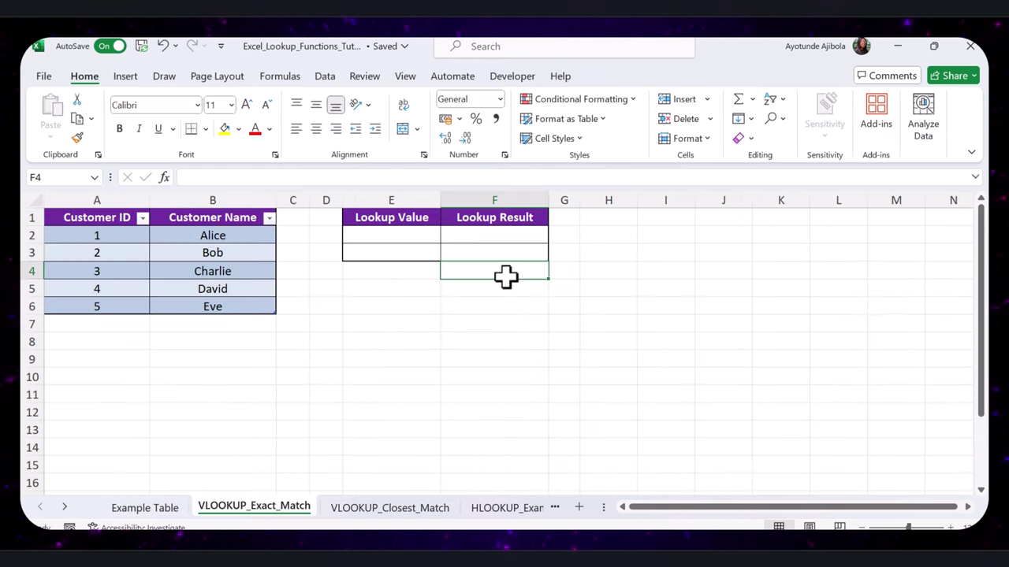
click(511, 233)
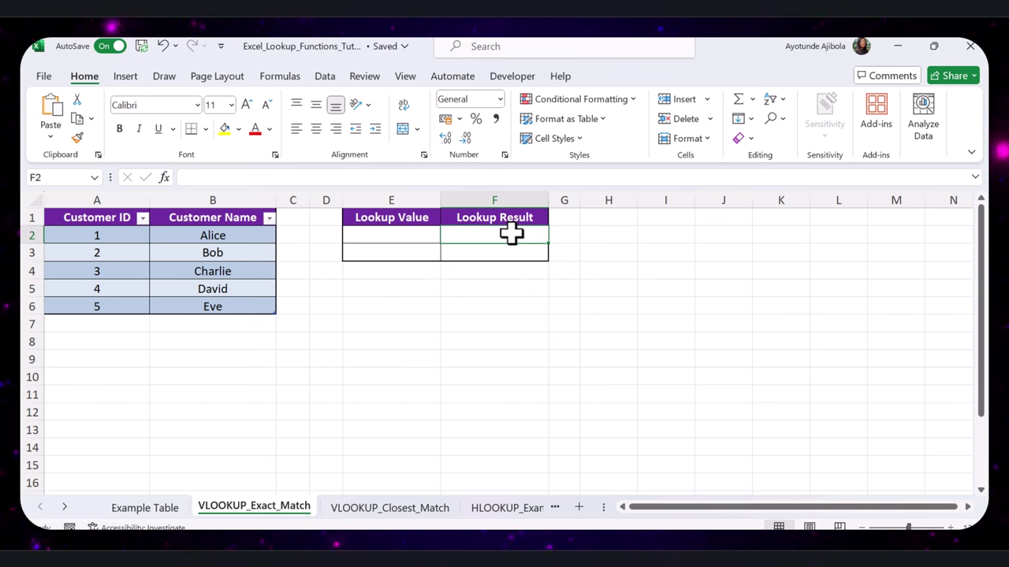
click(468, 179)
text(=VLOOKUP(E2, A2:B6, 2, FALSE))
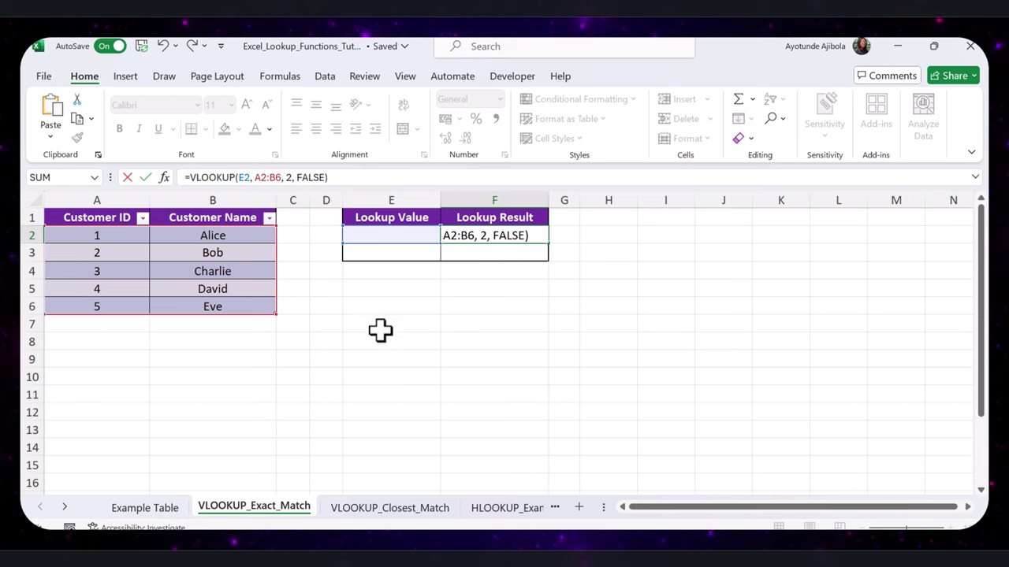
double_click(266, 177)
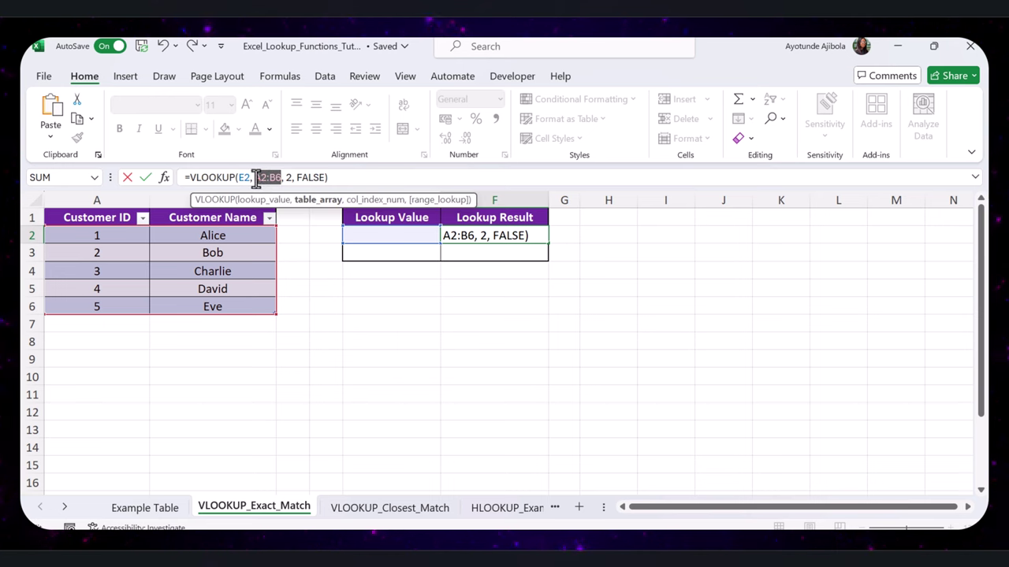
double_click(288, 177)
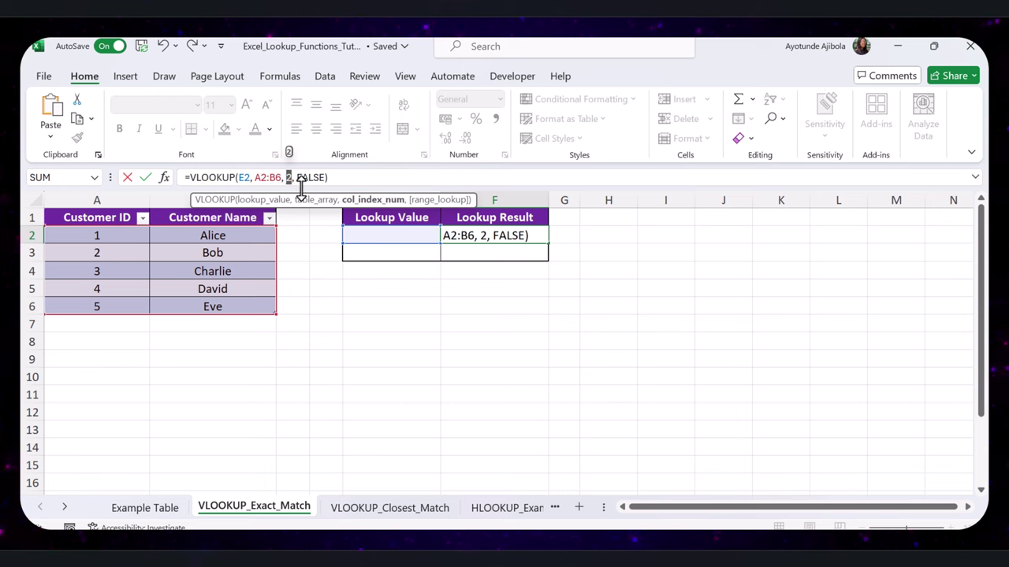
drag(313, 180, 328, 178)
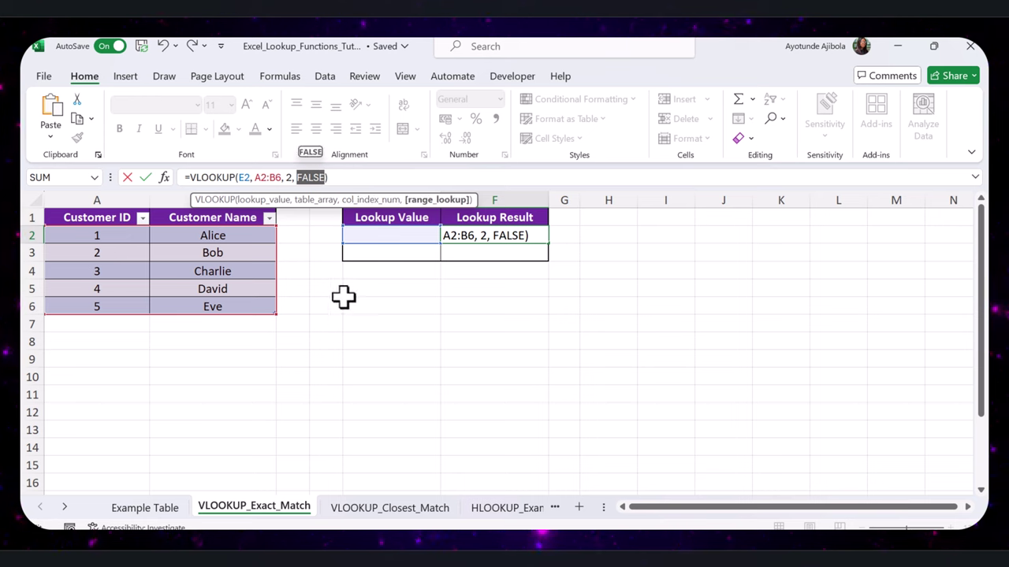
key(ctrl+Return)
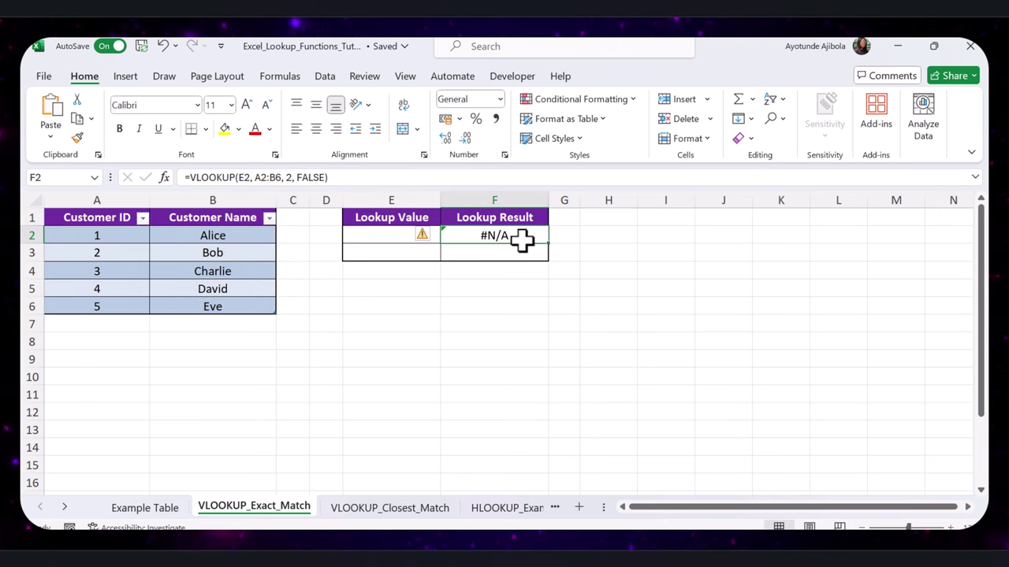
- Enter 2 as the lookup value in cell E2 to test the exact-match formula
click(380, 236)
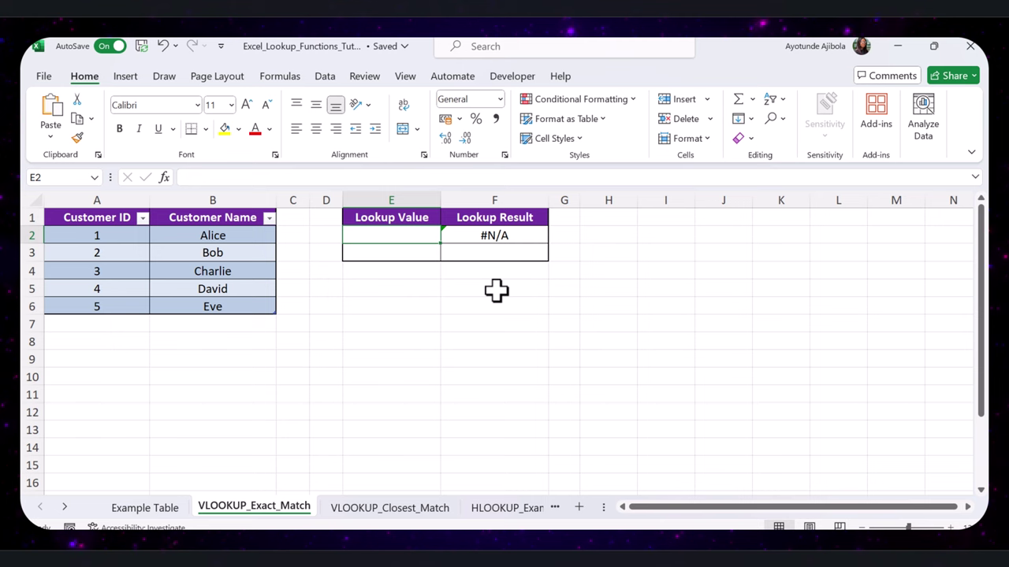
text(2)
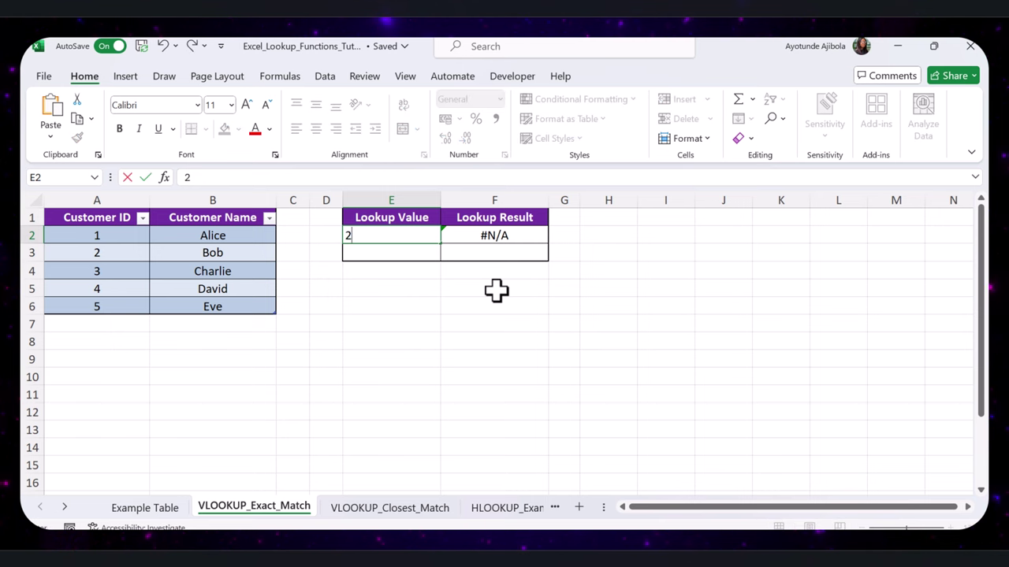
key(Return)
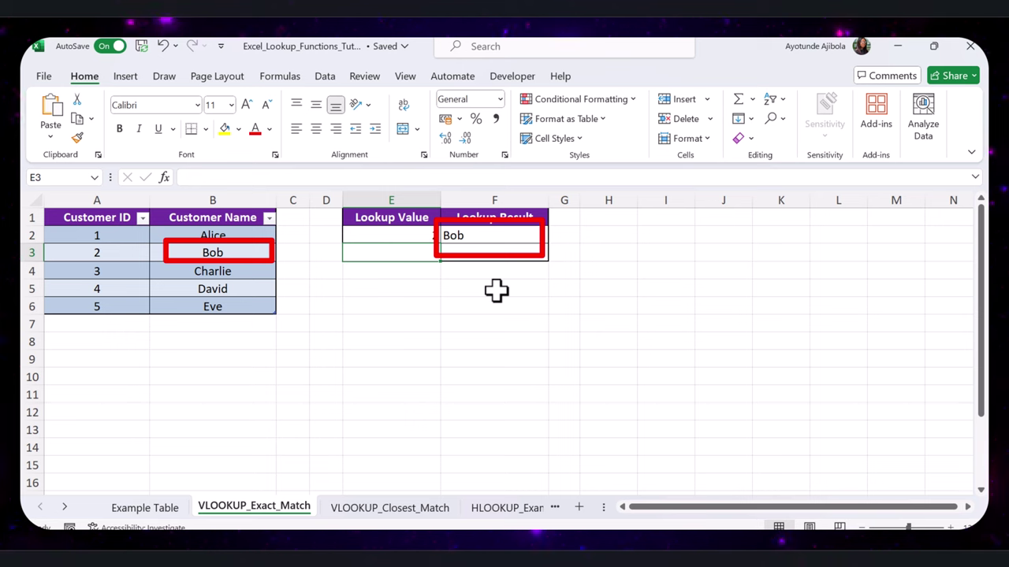
click(449, 319)
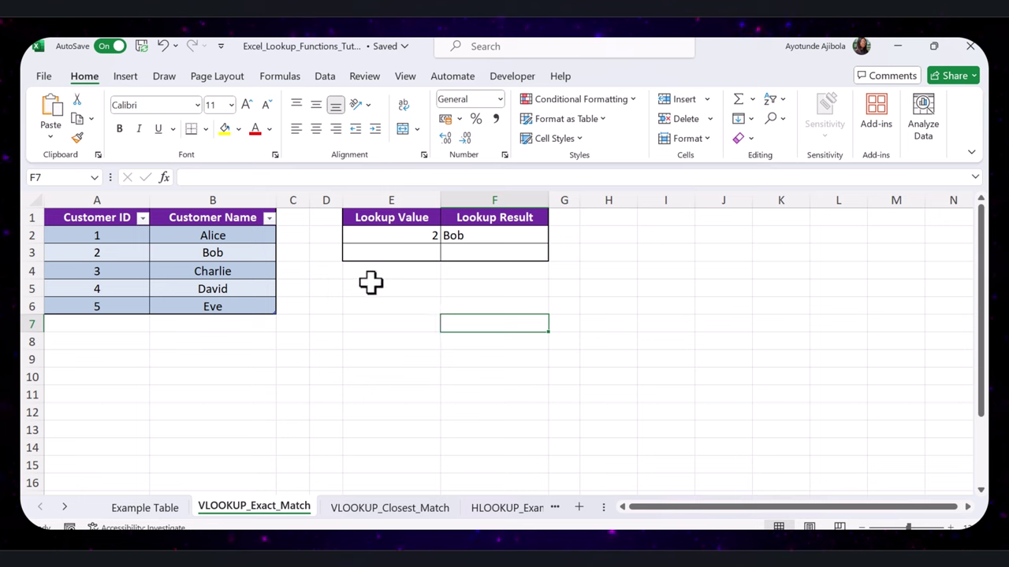
- Set the lookup value in cell E2 to 7, a customer ID missing from the table
click(400, 235)
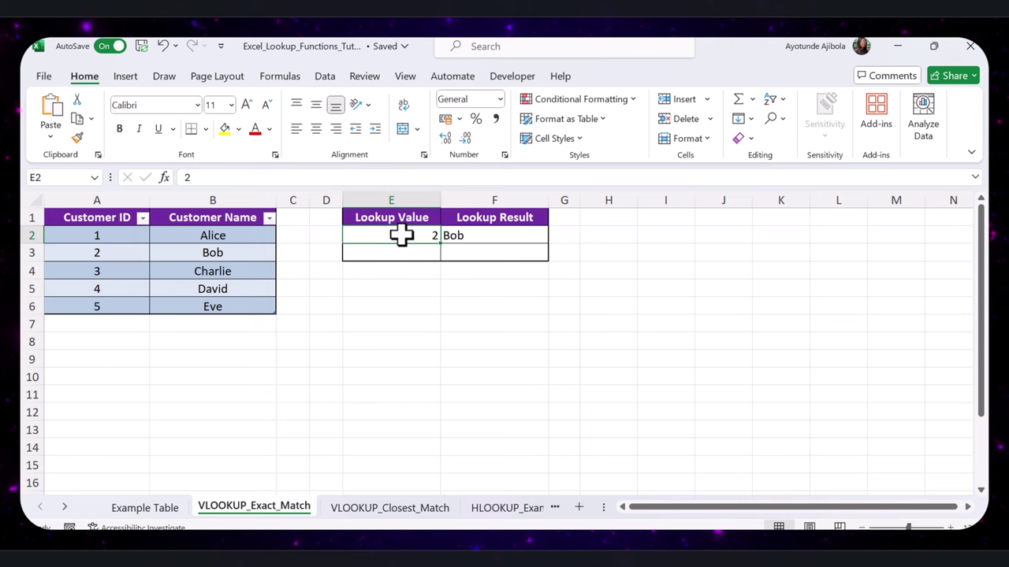
text(7)
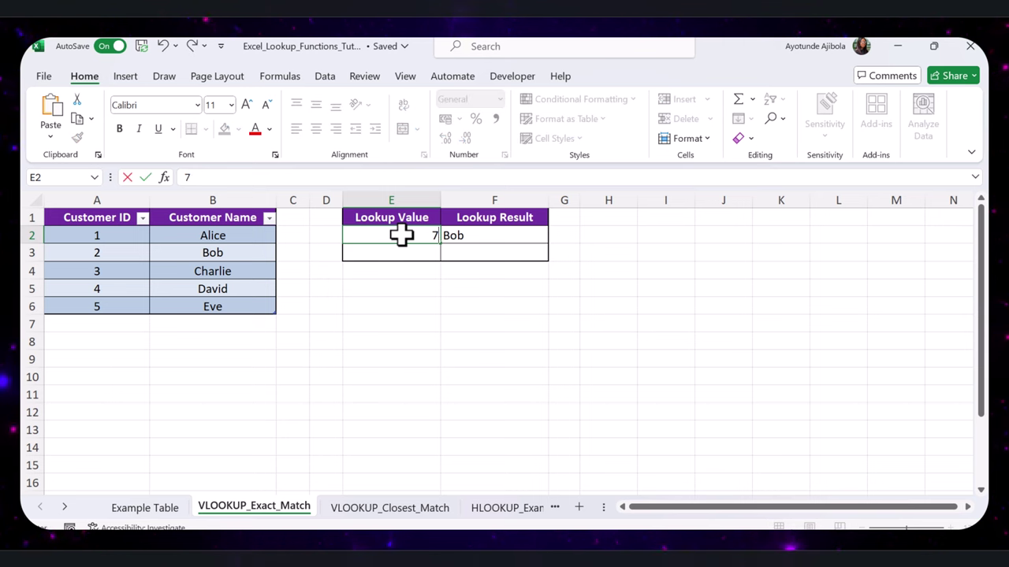
click(486, 232)
click(482, 273)
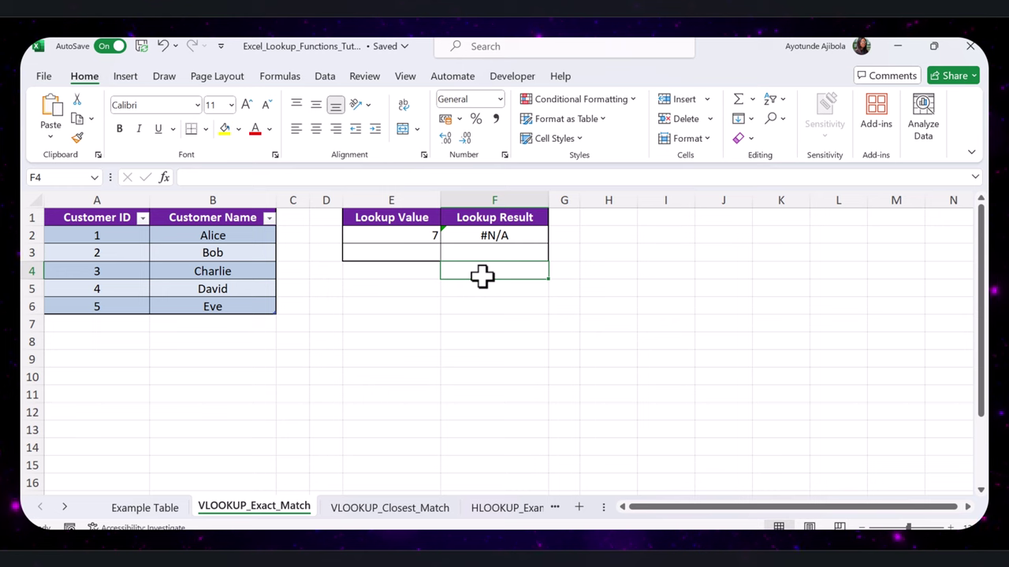
click(392, 292)
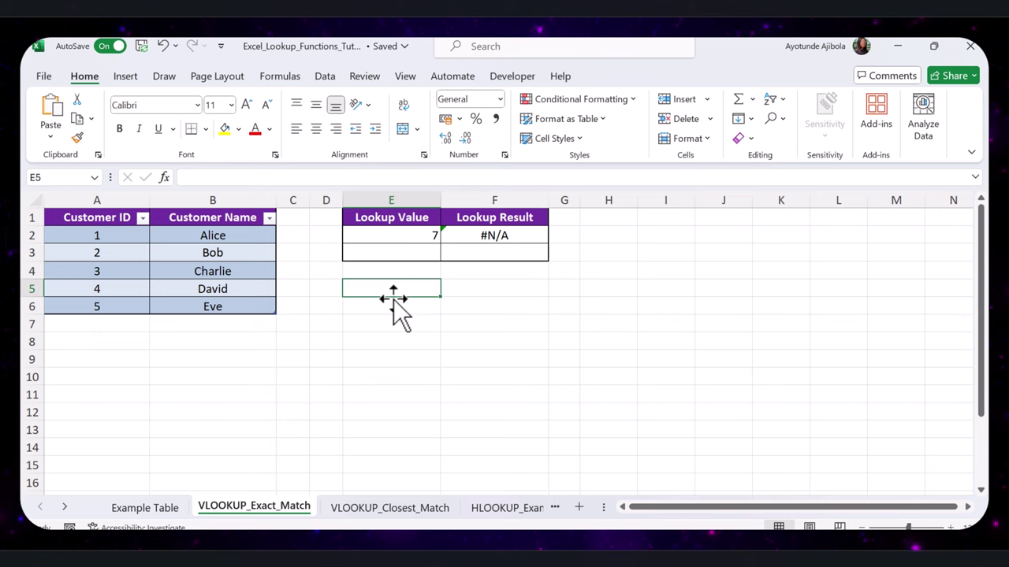
- Wrap the VLOOKUP formula in cell F2 in IFERROR with "Not Found" as the value if error
click(504, 237)
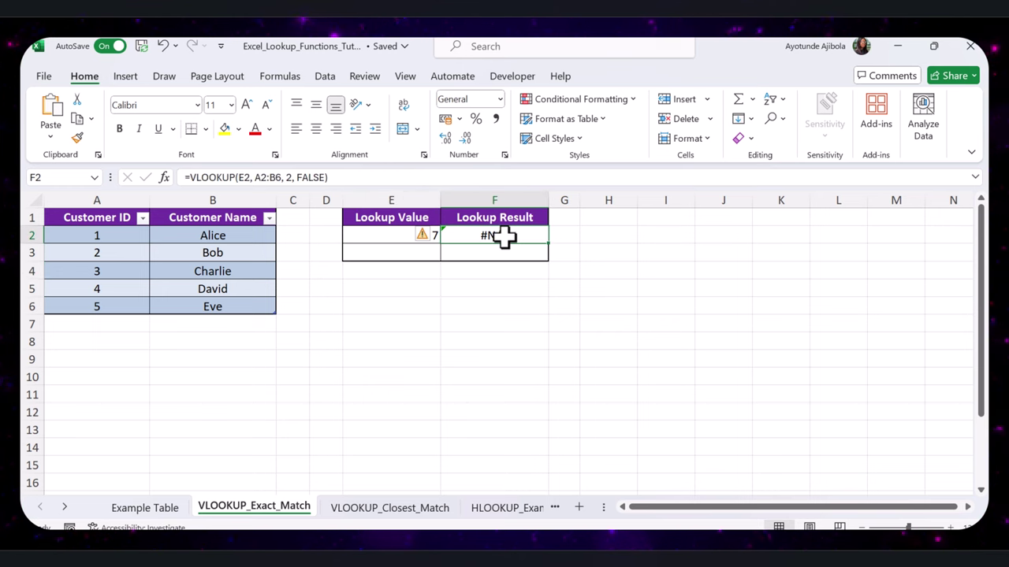
click(190, 179)
text(IFERROR()
click(435, 177)
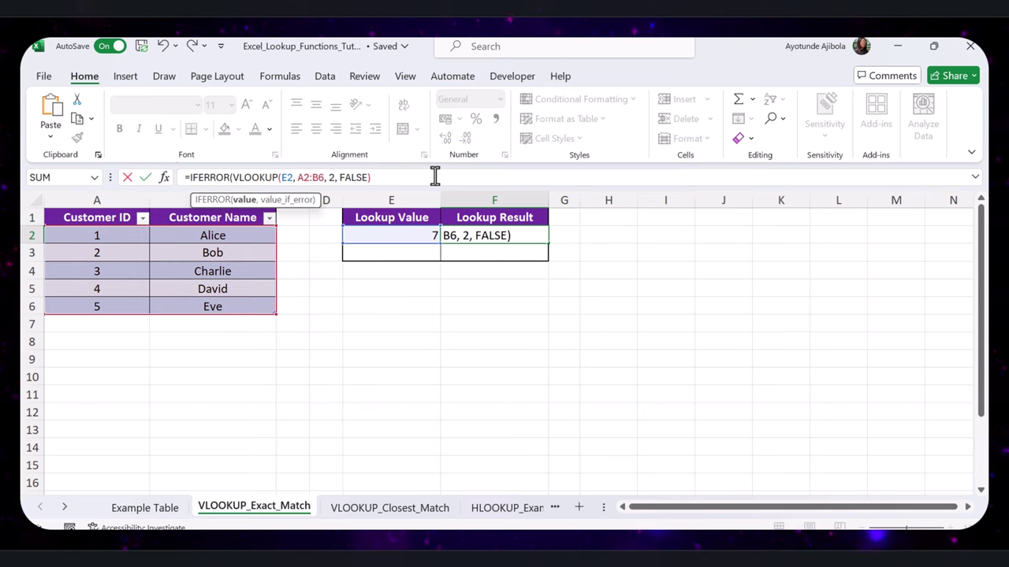
text(,"Not Found")
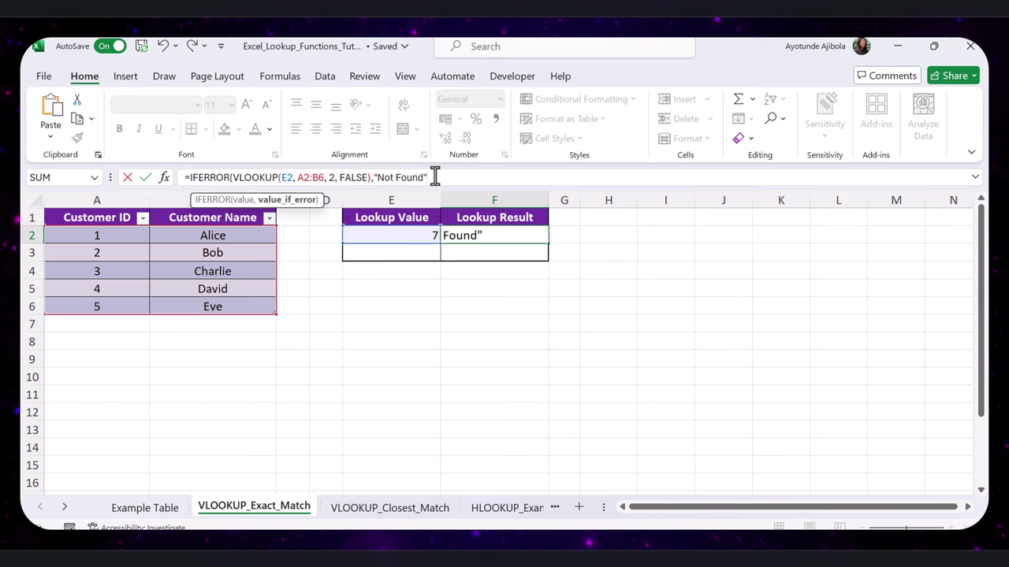
text())
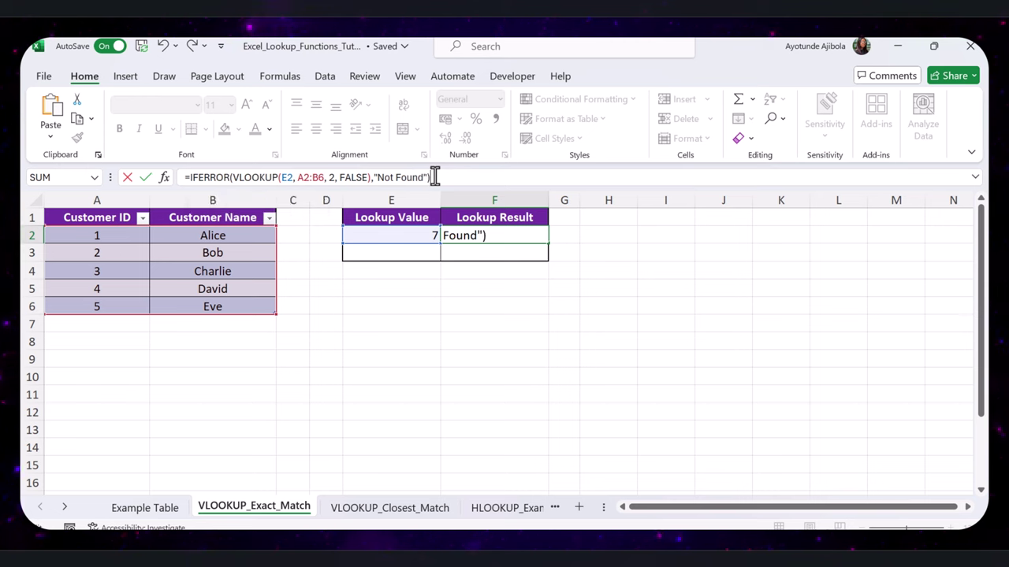
key(Return)
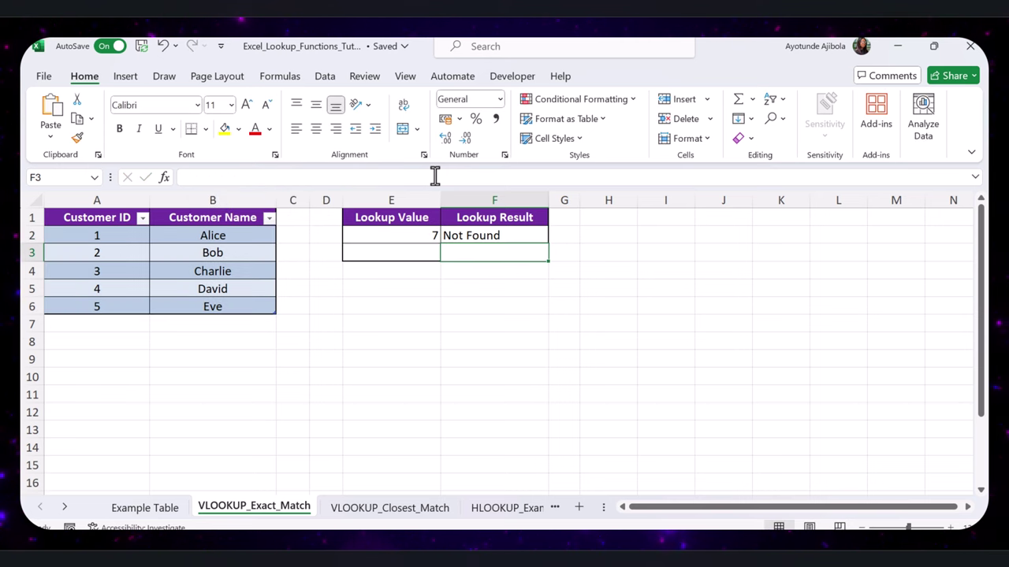
click(486, 235)
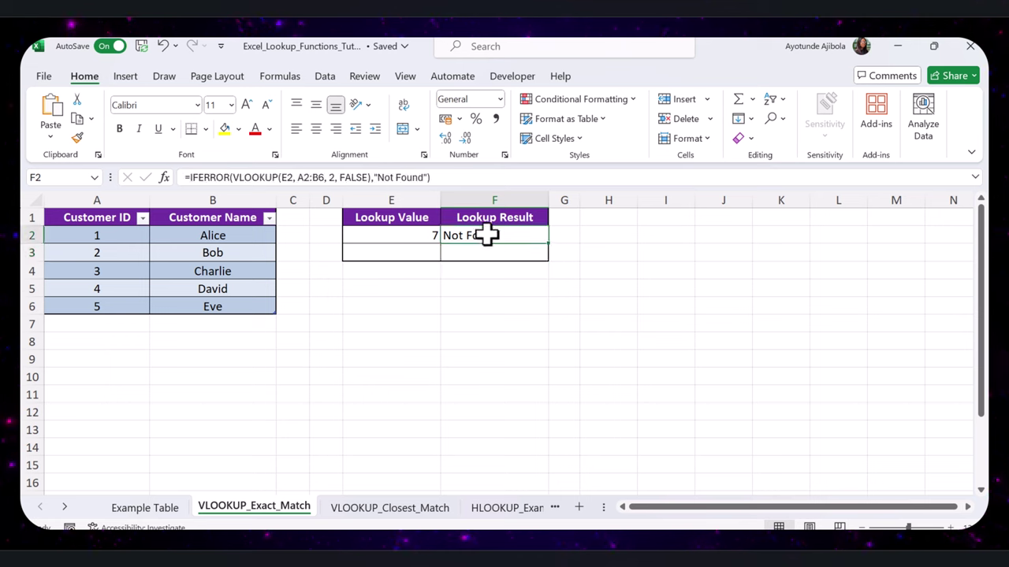
double_click(360, 178)
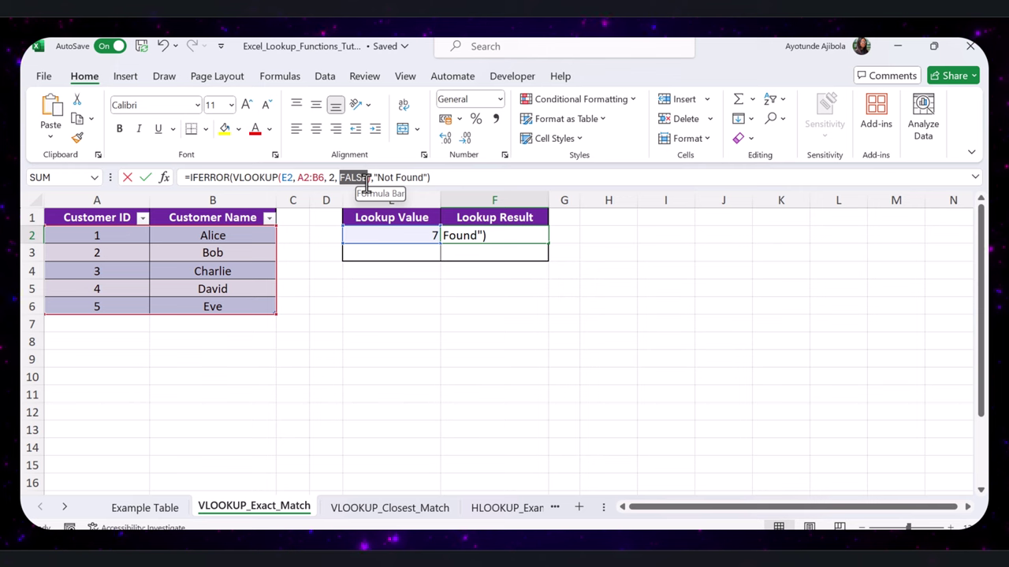
key(Return)
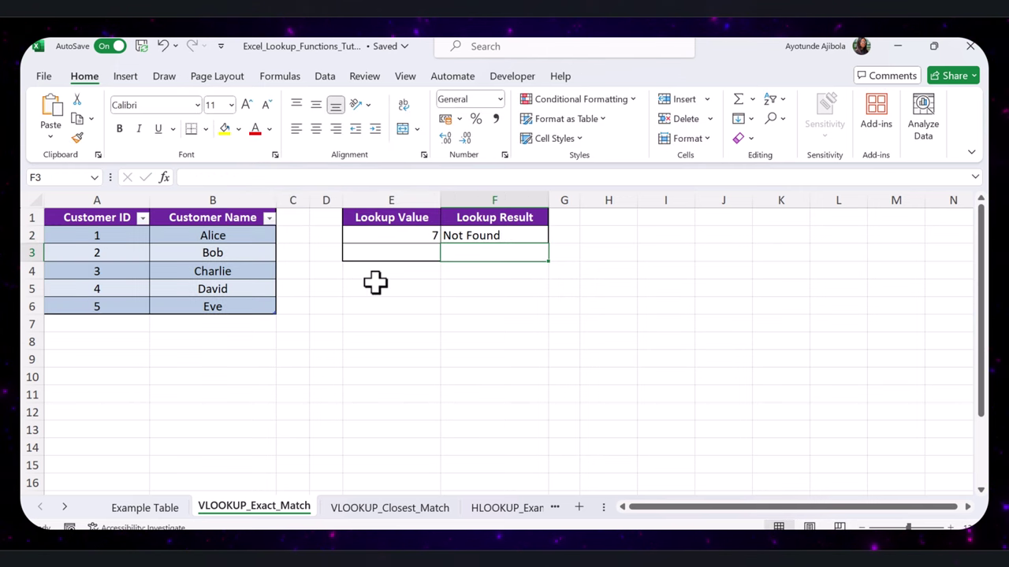
- On the VLOOKUP_Closest_Match sheet, enter the closest-match formula =VLOOKUP(E2, A2:B6, 2, TRUE) in cell F2, reviewing each of its arguments
click(418, 508)
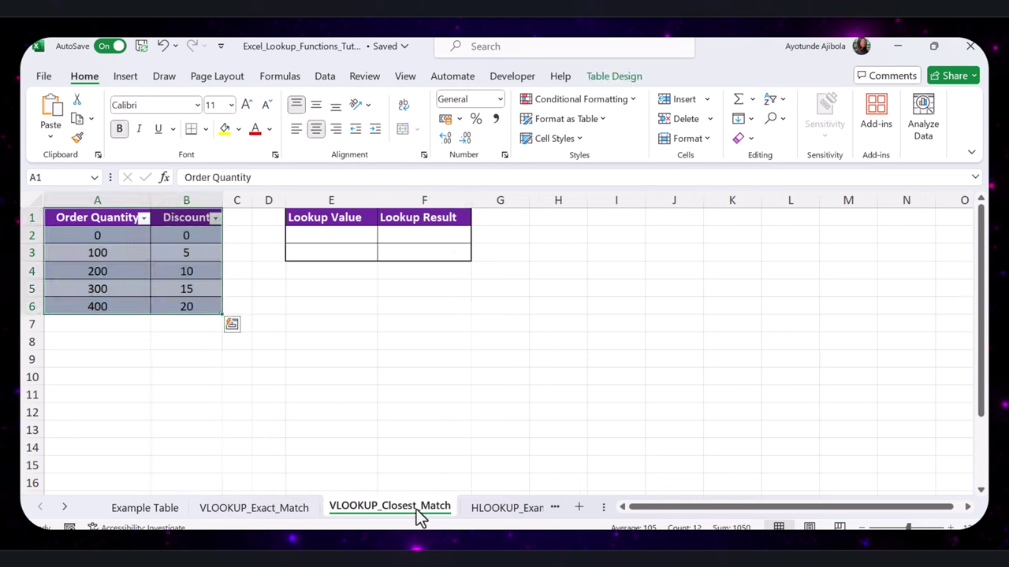
click(377, 180)
text(=VLOOKUP(E2, A2:B6, 2, TRUE))
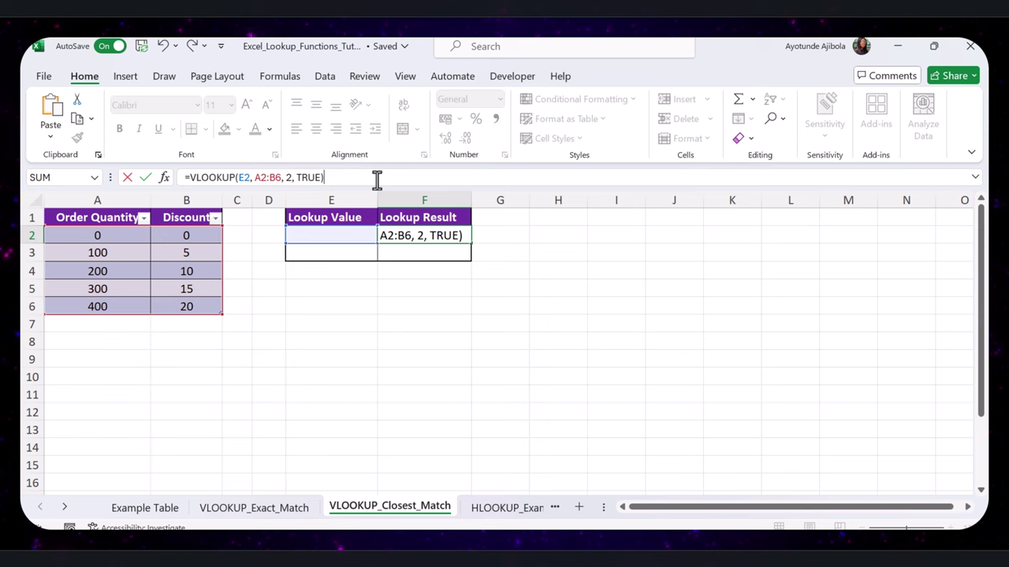
double_click(241, 177)
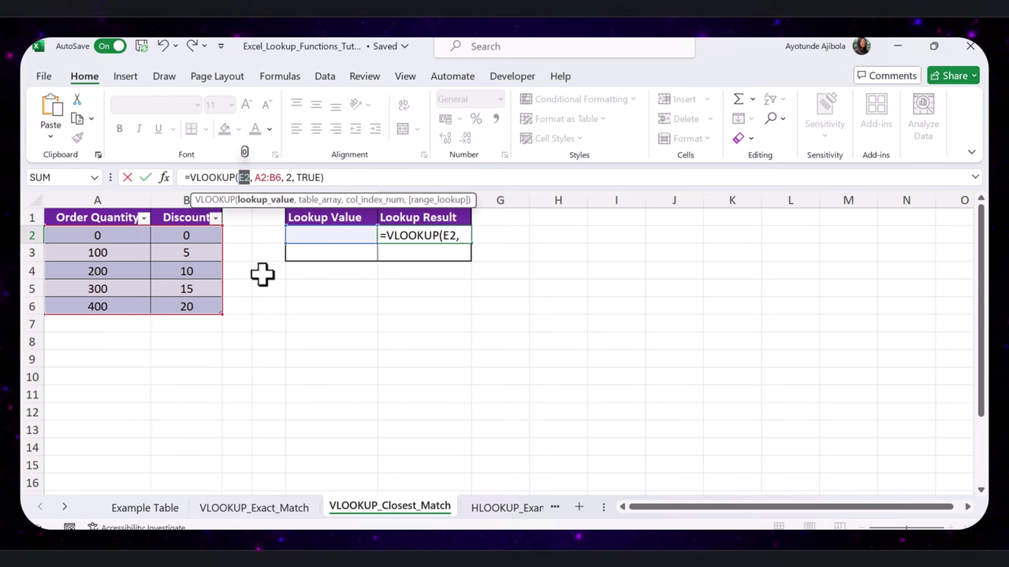
drag(281, 178, 257, 178)
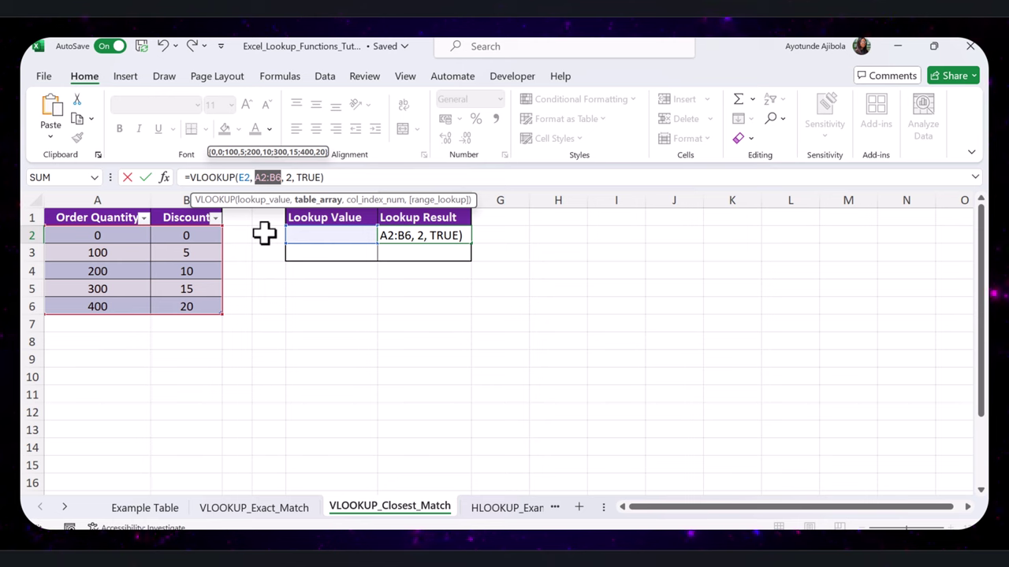
double_click(288, 177)
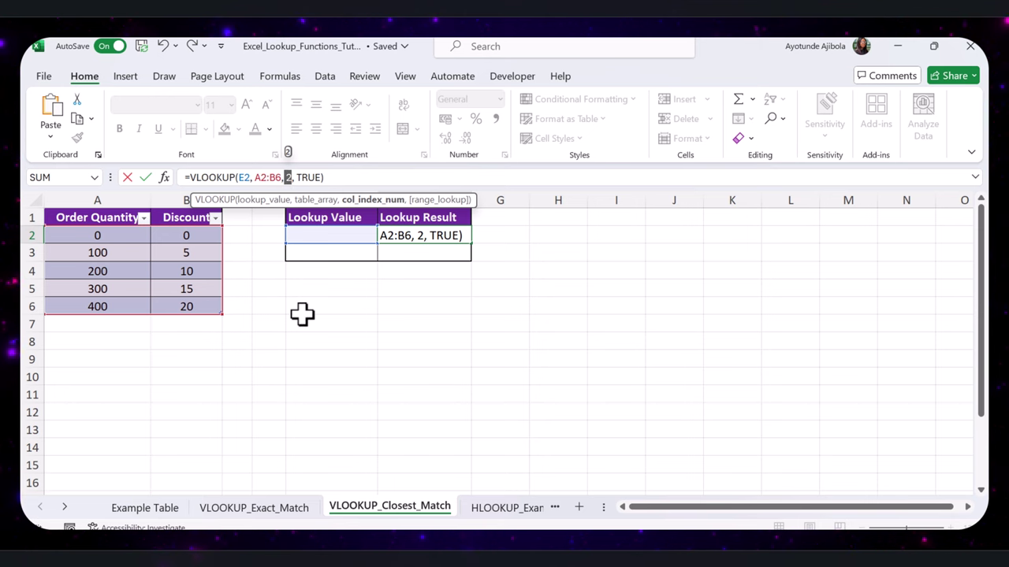
double_click(308, 177)
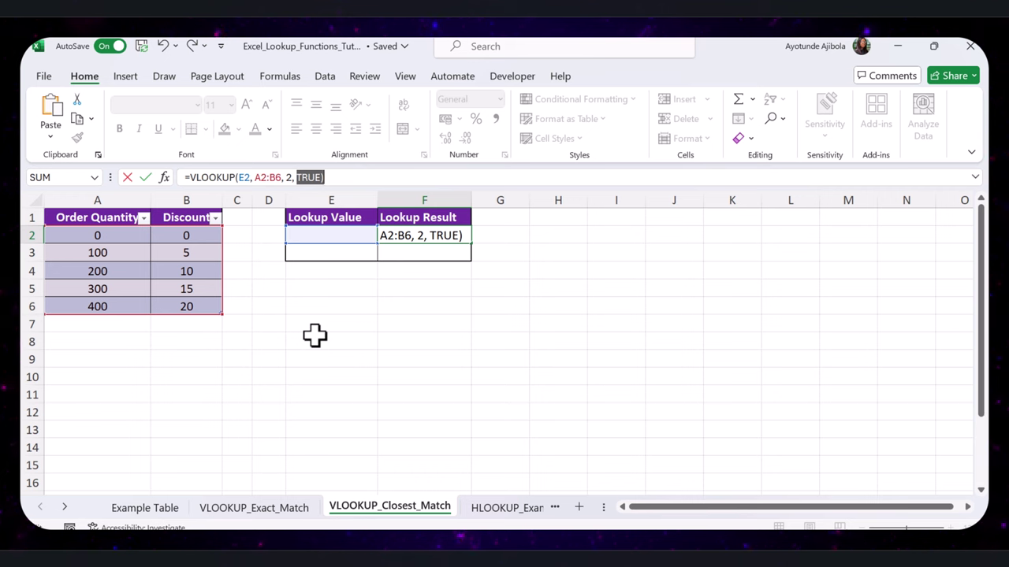
key(Return)
click(386, 324)
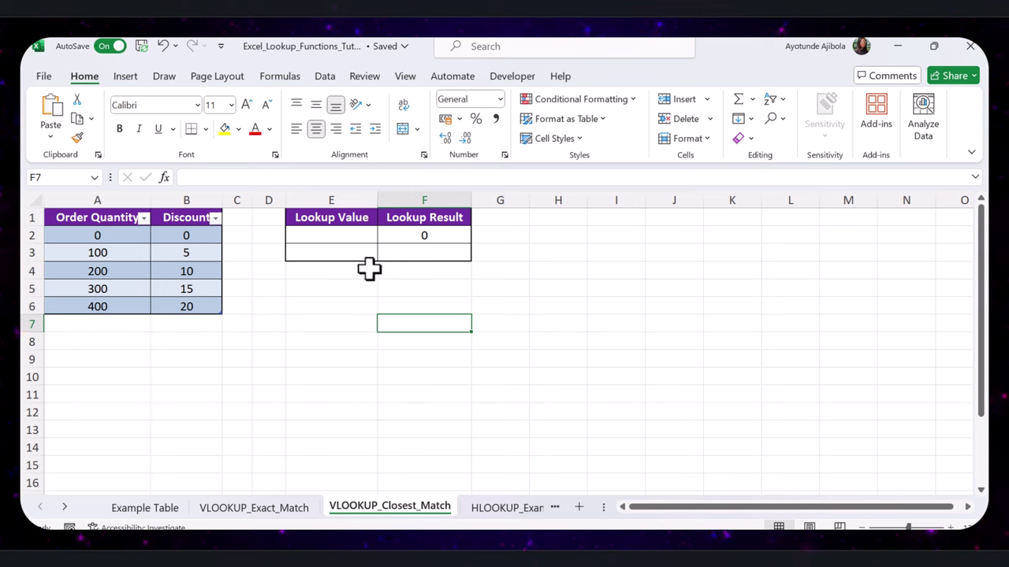
- Enter 250 as the lookup value in cell E2 and compare the lookup result with the order quantity table
click(342, 230)
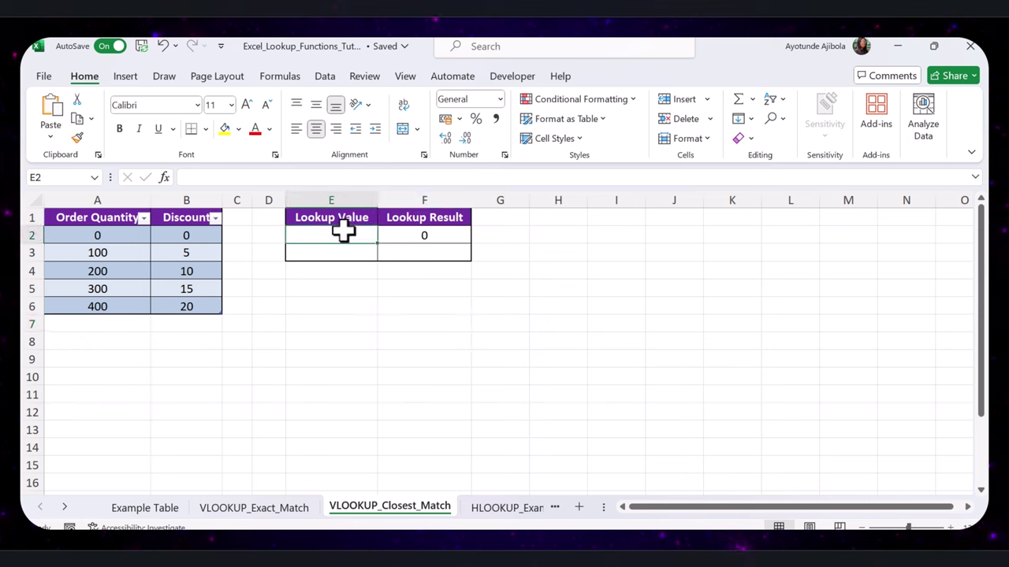
text(250)
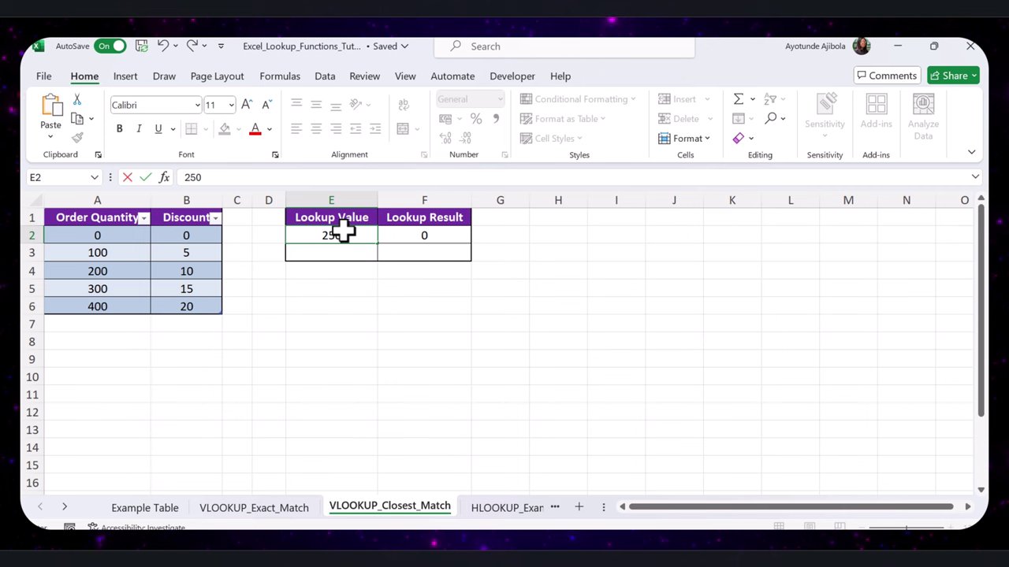
key(Return)
click(416, 238)
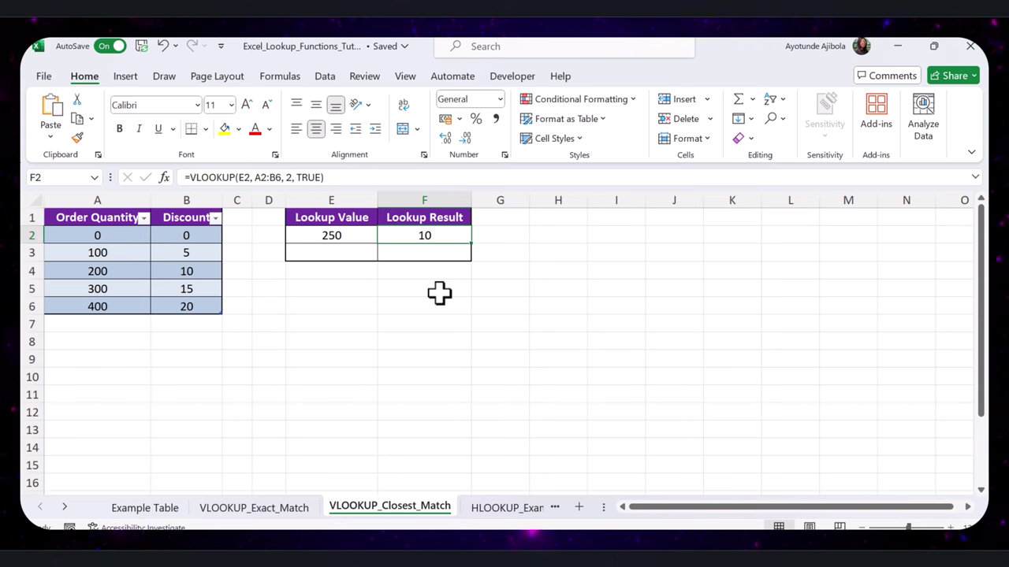
click(237, 377)
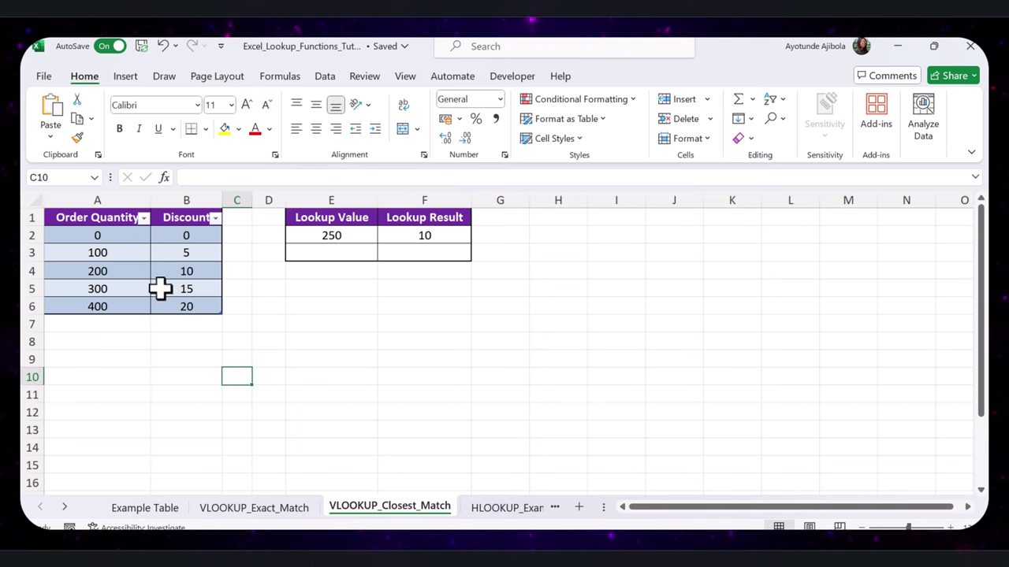
click(130, 272)
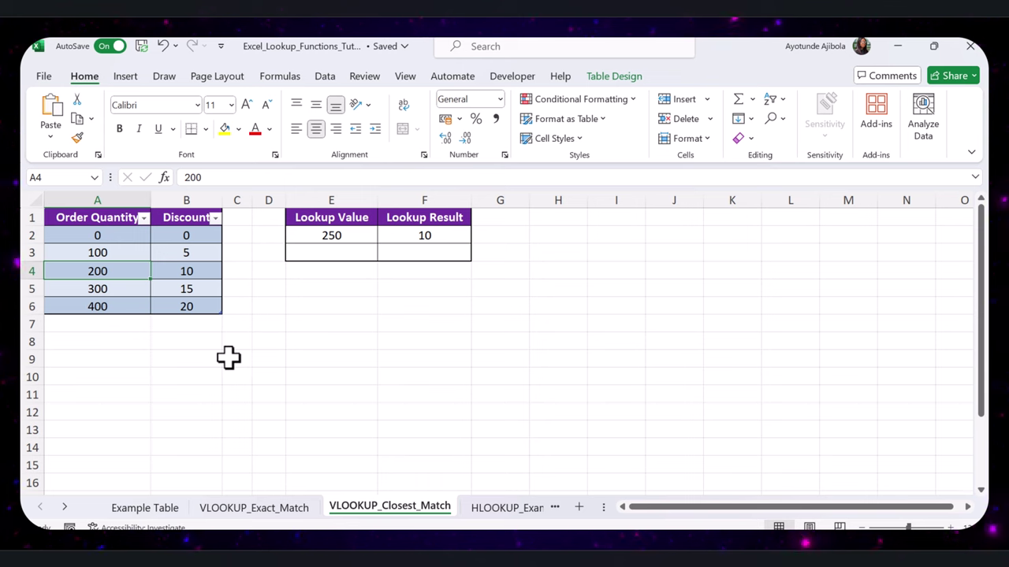
click(424, 235)
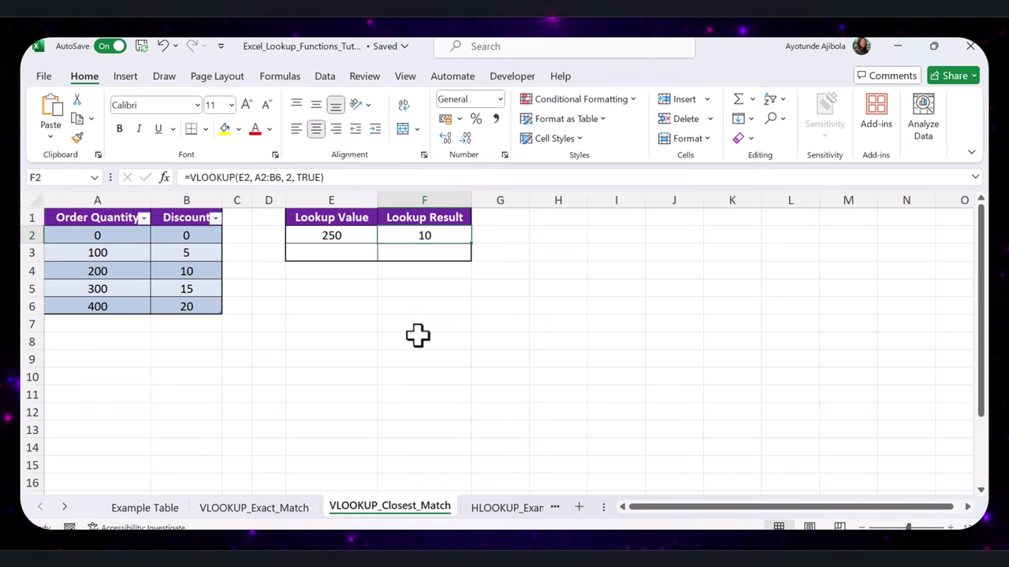
click(423, 339)
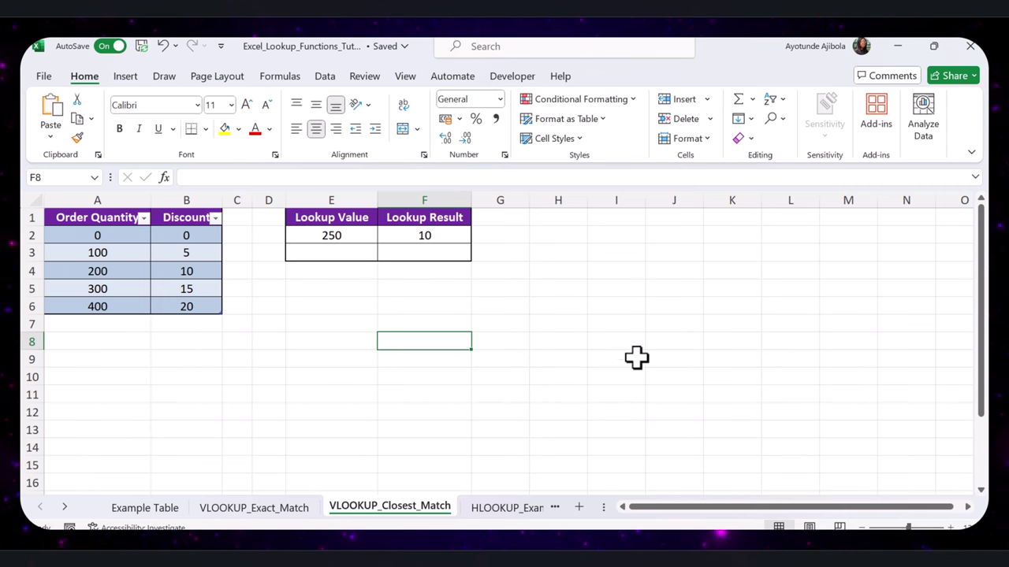
- On the HLOOKUP_Example sheet, enter the exact-match formula =HLOOKUP(H3, A2:F3, 2, FALSE) in cell I3, reviewing each of its arguments
click(499, 508)
click(680, 255)
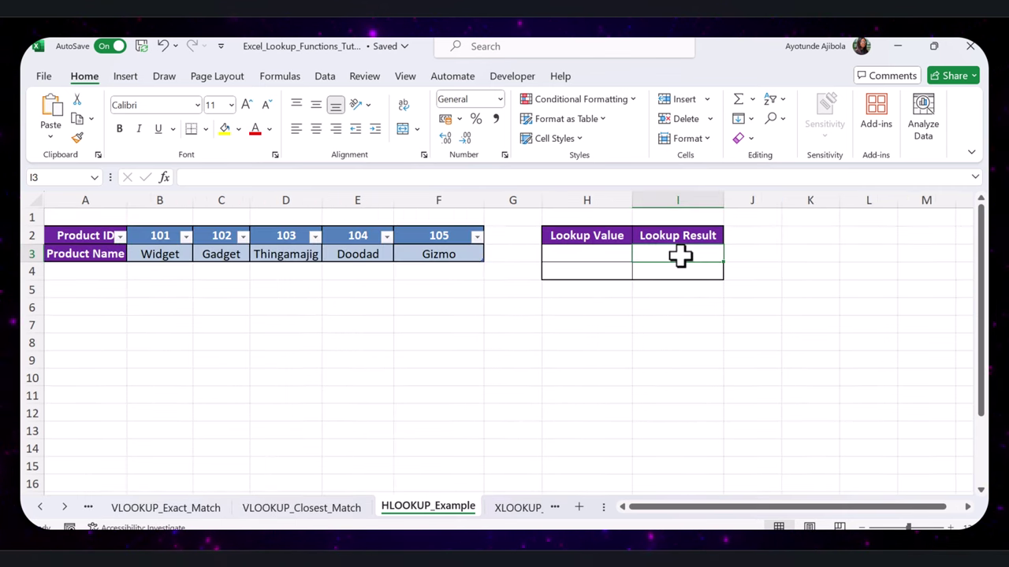
click(450, 178)
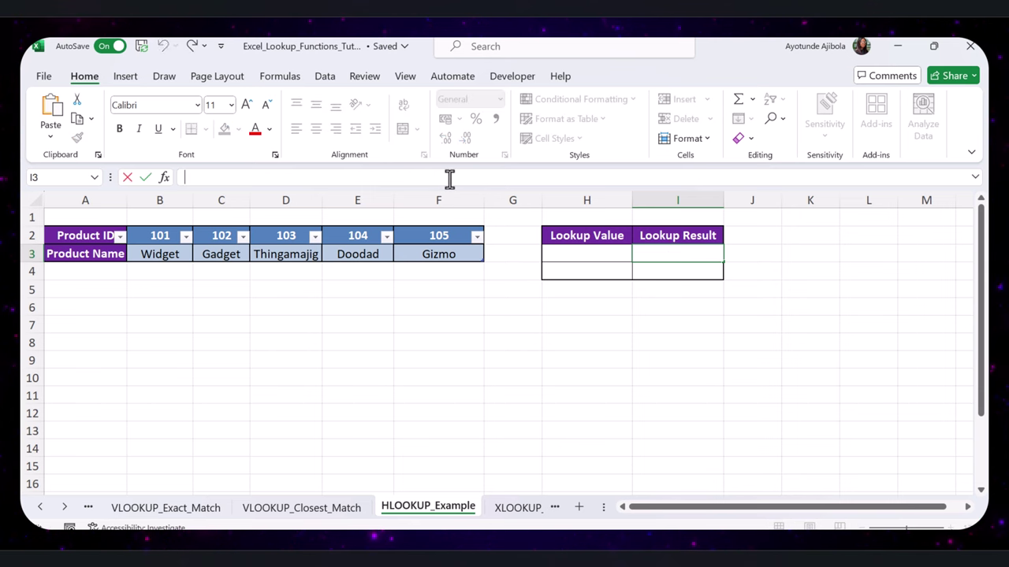
text(=HLOOKUP(H2, A2:F3, 2, FALSE))
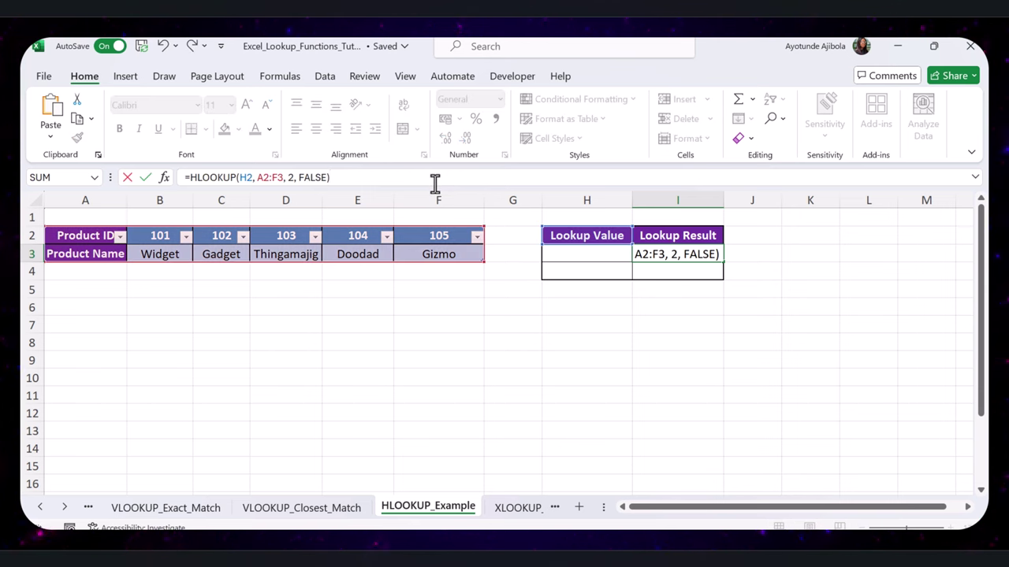
click(236, 178)
double_click(246, 177)
key(Down)
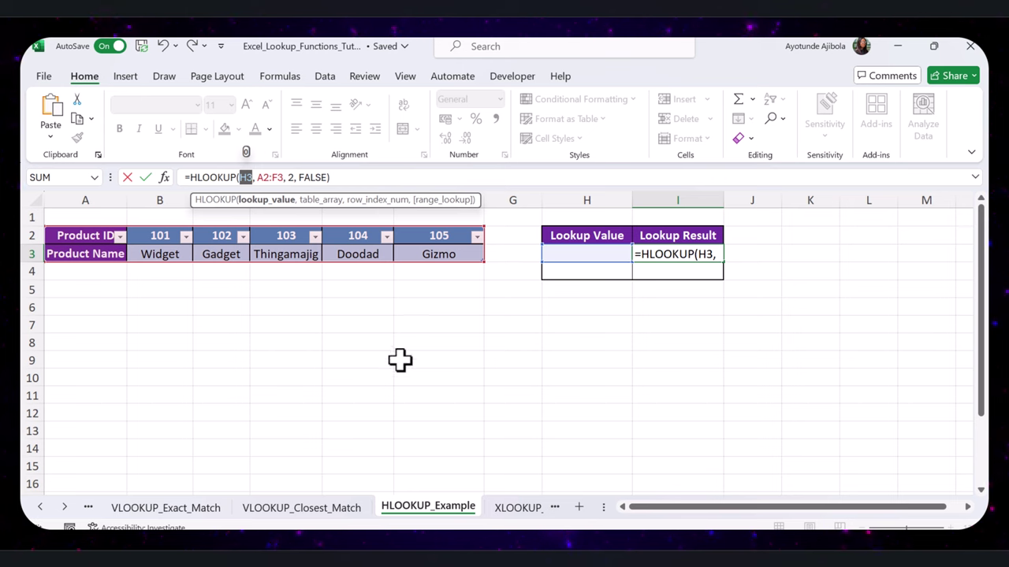
drag(257, 178, 285, 178)
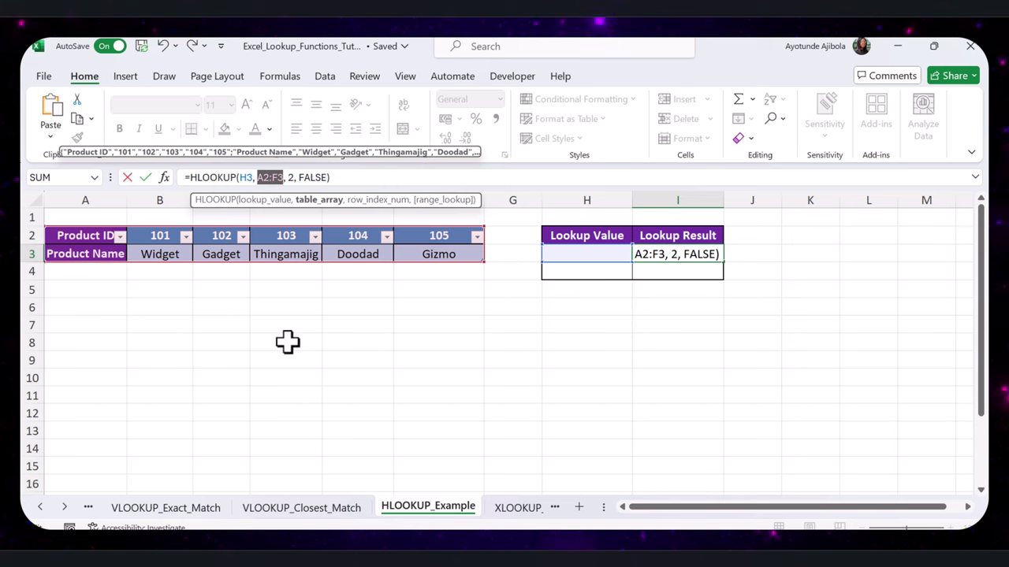
double_click(290, 177)
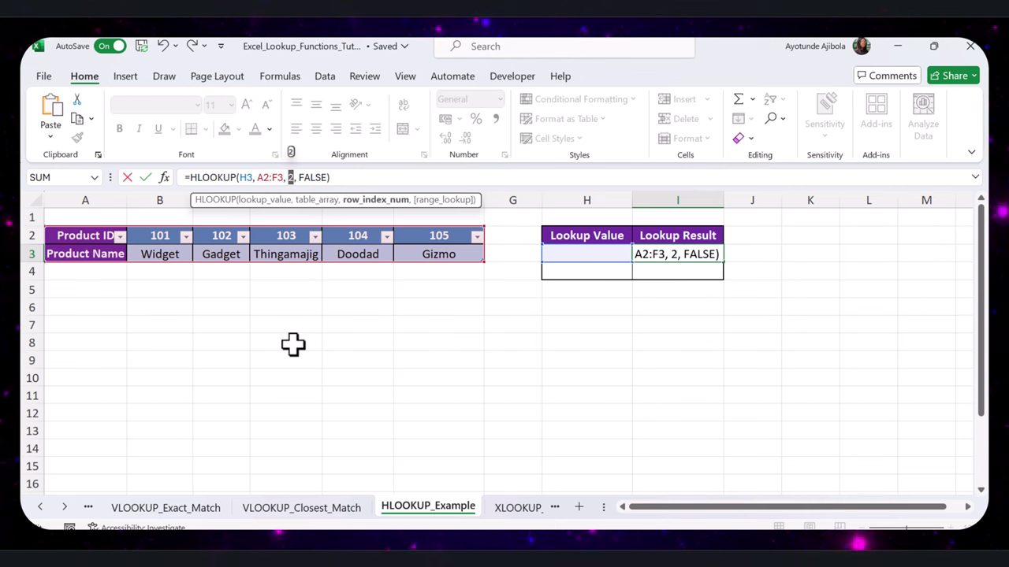
drag(297, 177, 328, 177)
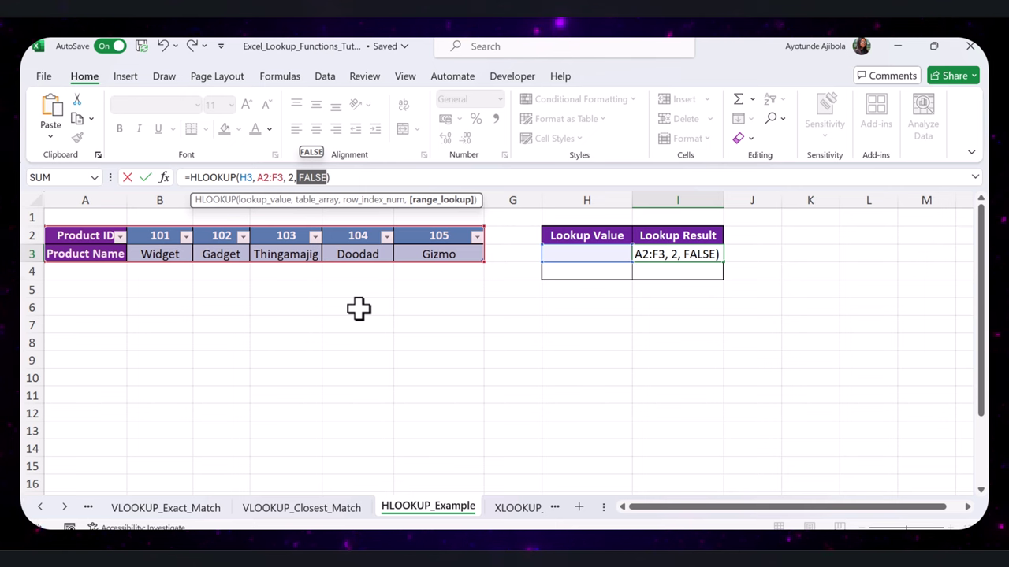
key(Return)
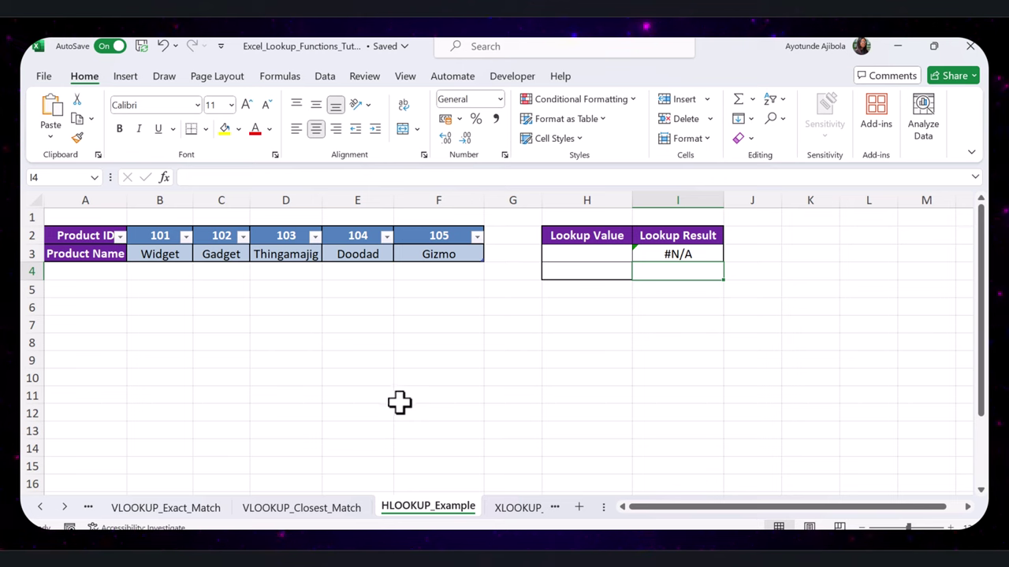
- Enter product ID 103 as the lookup value in cell H3 to test the HLOOKUP formula
click(601, 252)
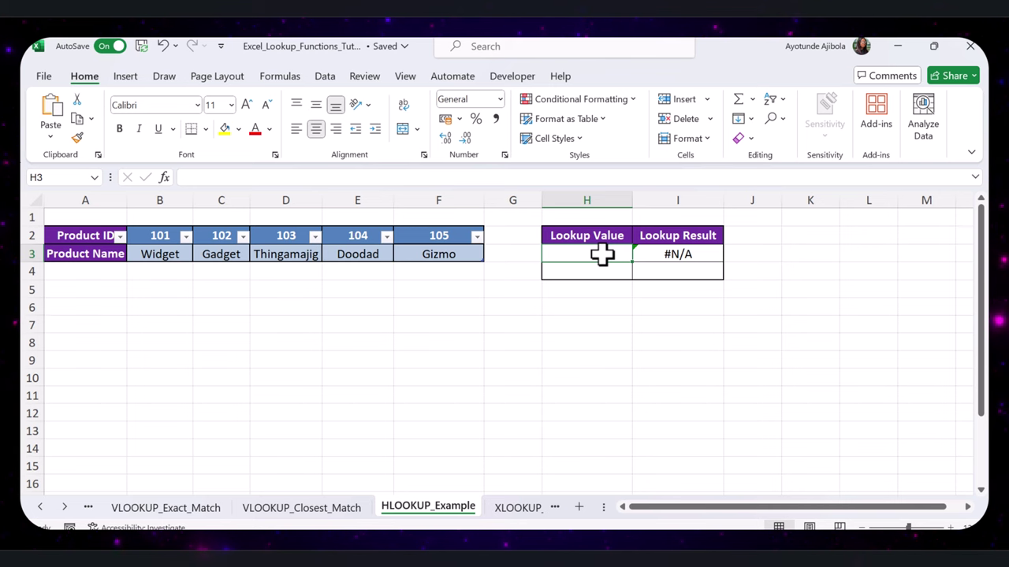
text(10)
text(3)
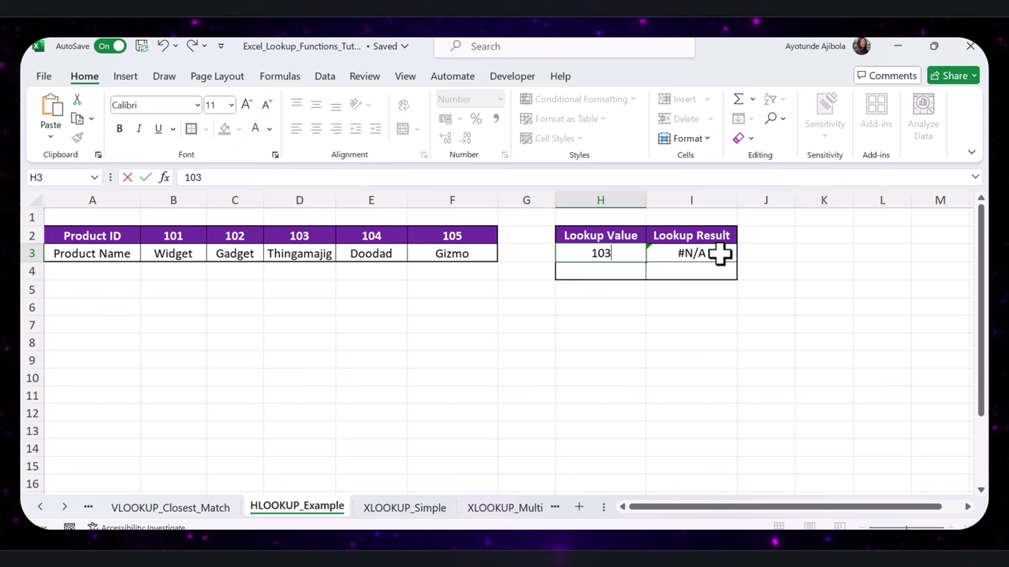
click(742, 290)
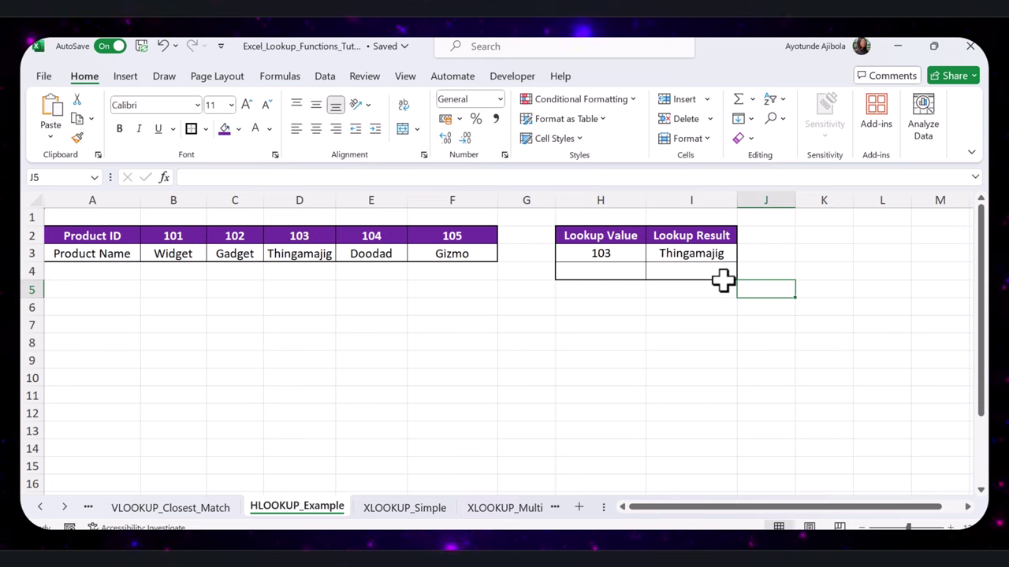
- Examine the lookup value, the product table A2:F3, and the row index and range lookup arguments of the HLOOKUP formula in I3
key(Left)
key(Left)
click(628, 257)
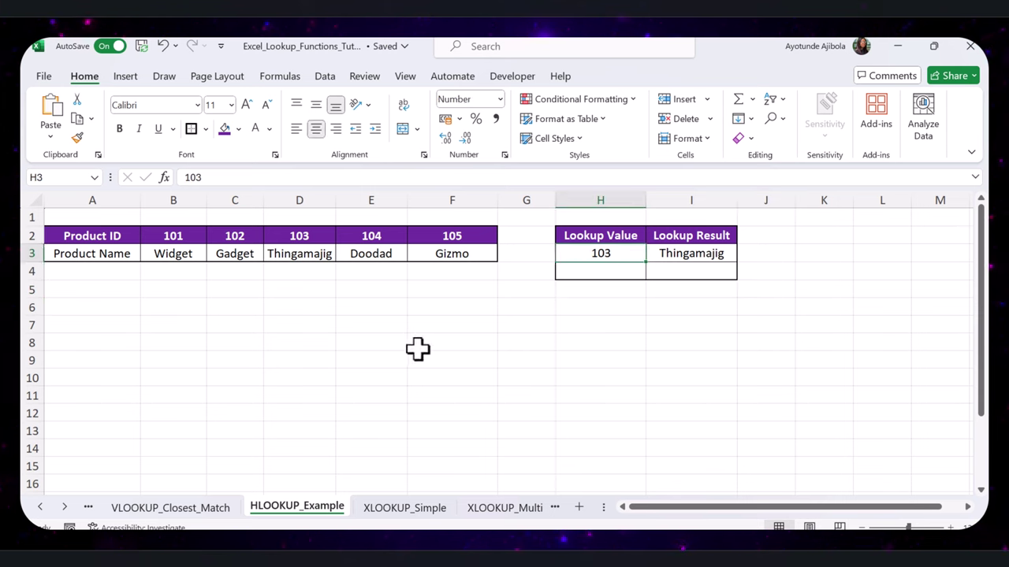
click(697, 255)
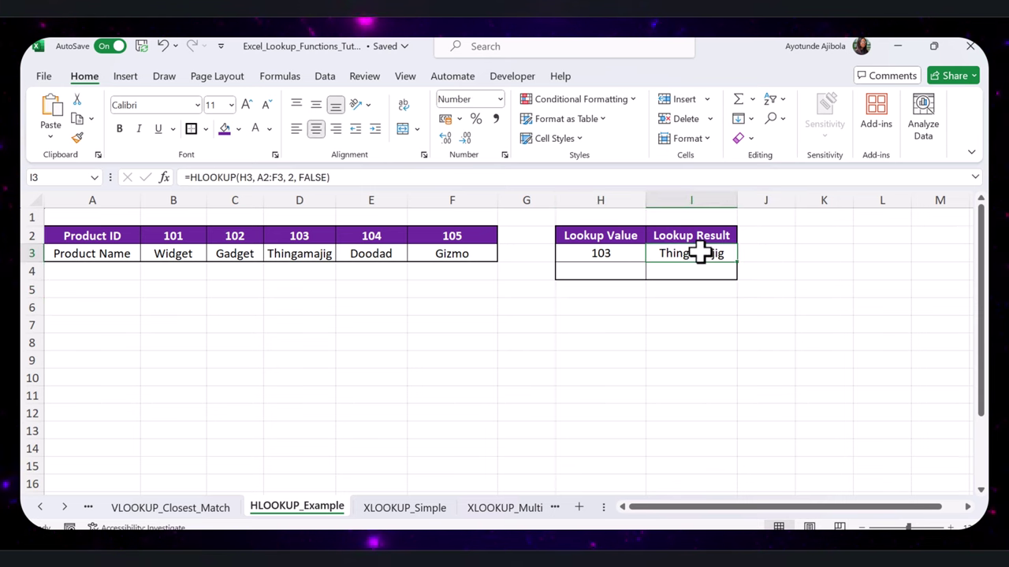
click(678, 324)
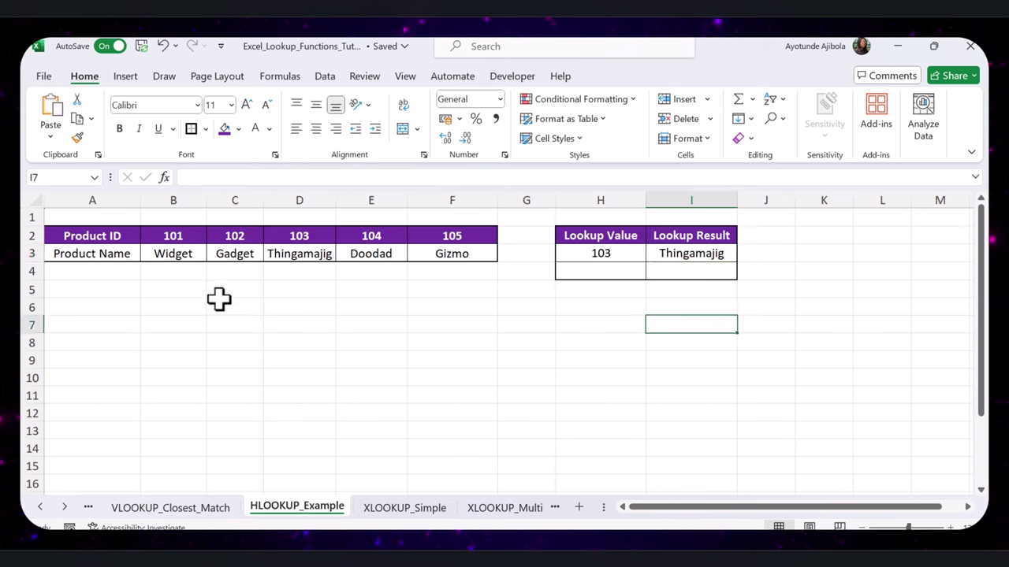
drag(118, 234, 467, 261)
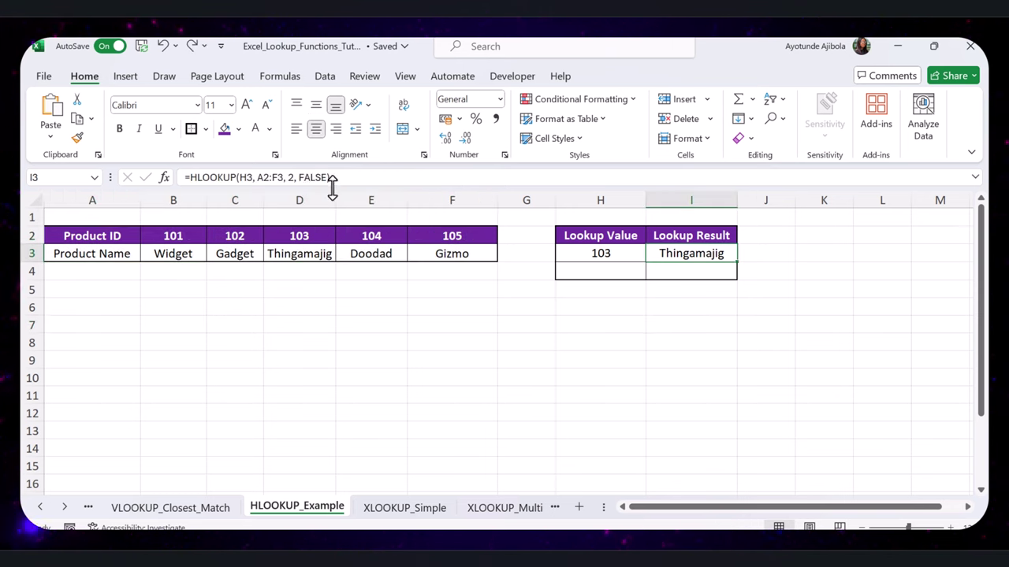
double_click(289, 177)
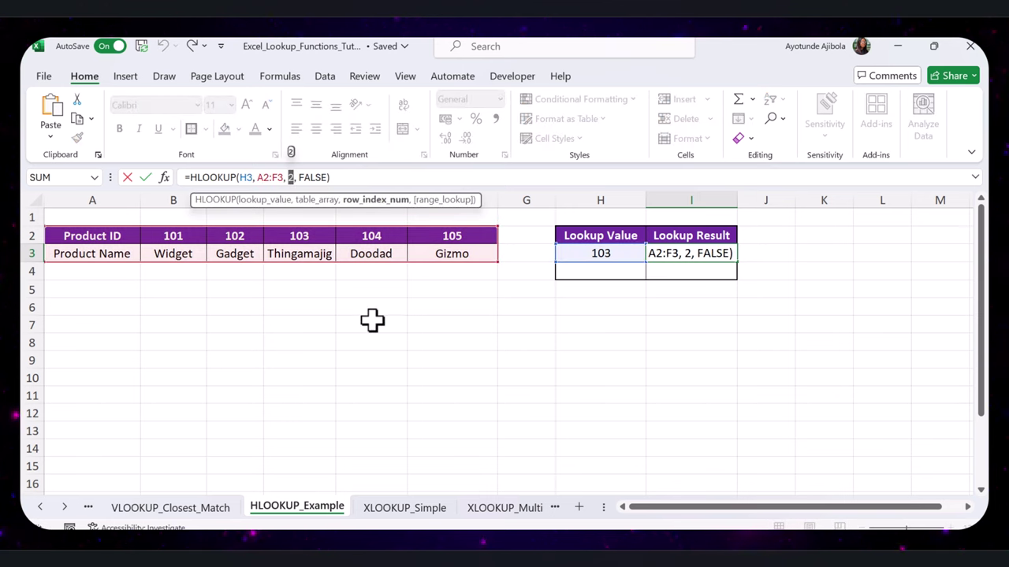
click(304, 178)
double_click(305, 177)
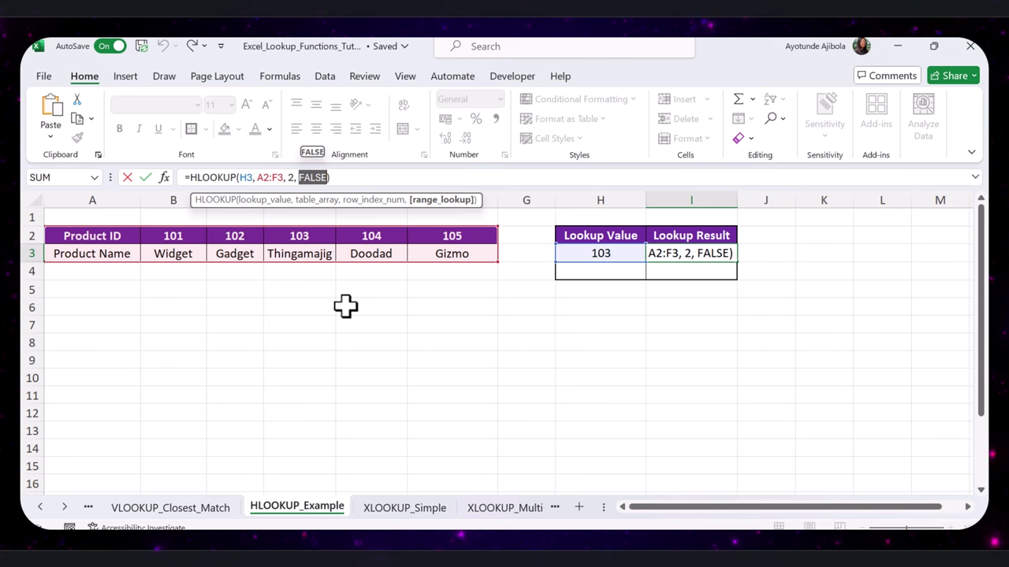
key(ctrl+Return)
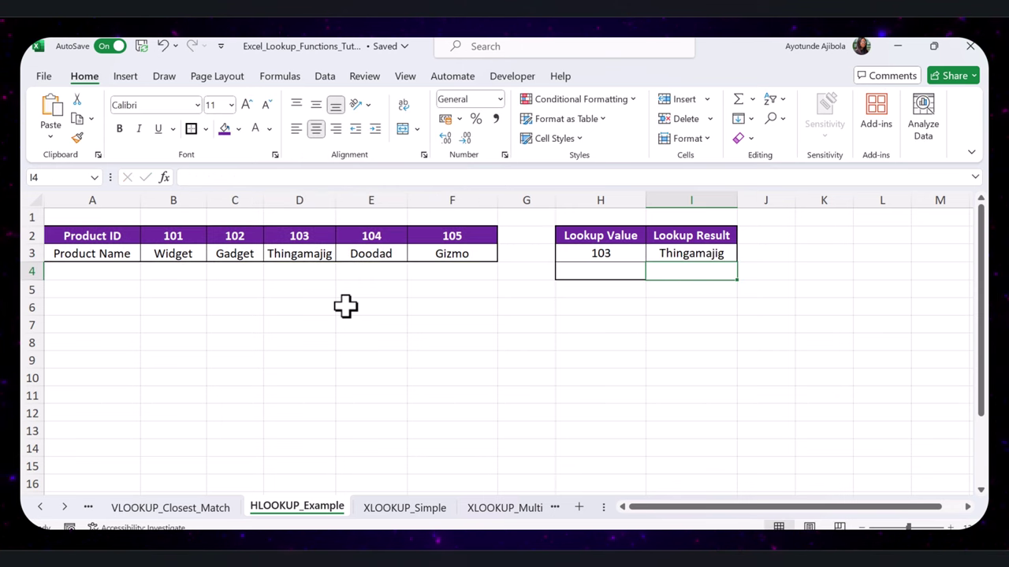
- Set the lookup value in cell H3 to product ID 105
key(Left)
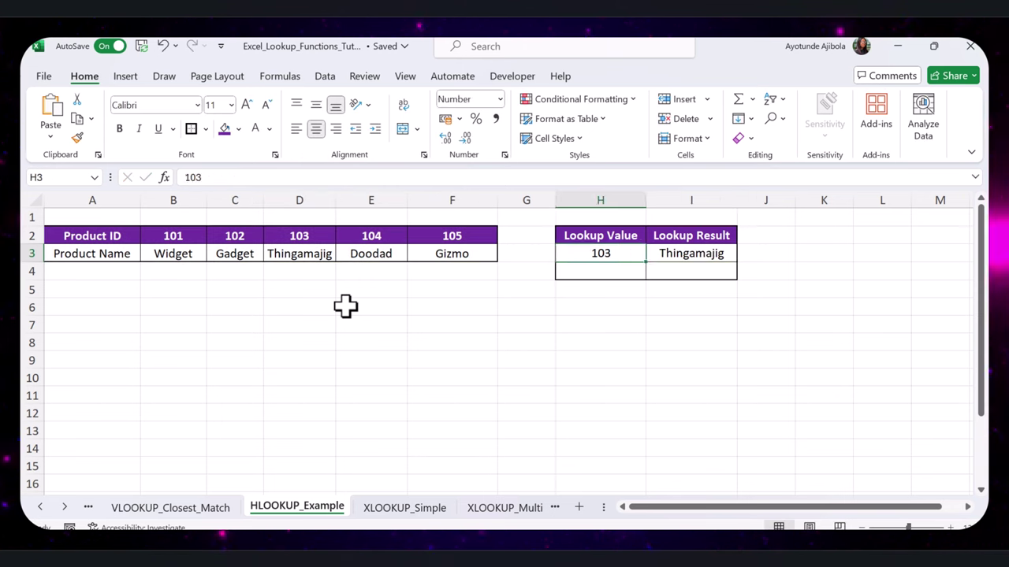
key(F2)
key(BackSpace)
text(5)
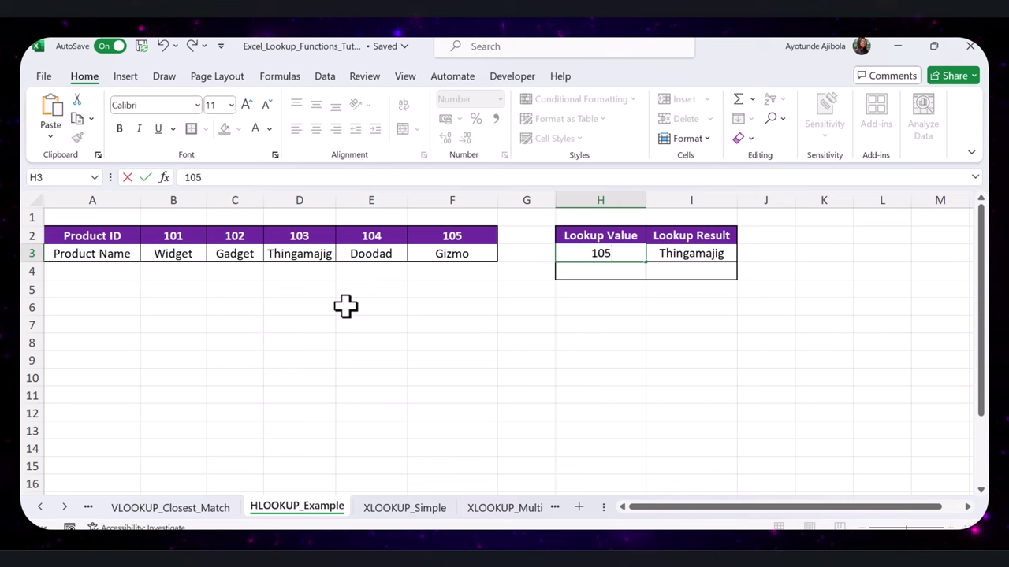
key(Return)
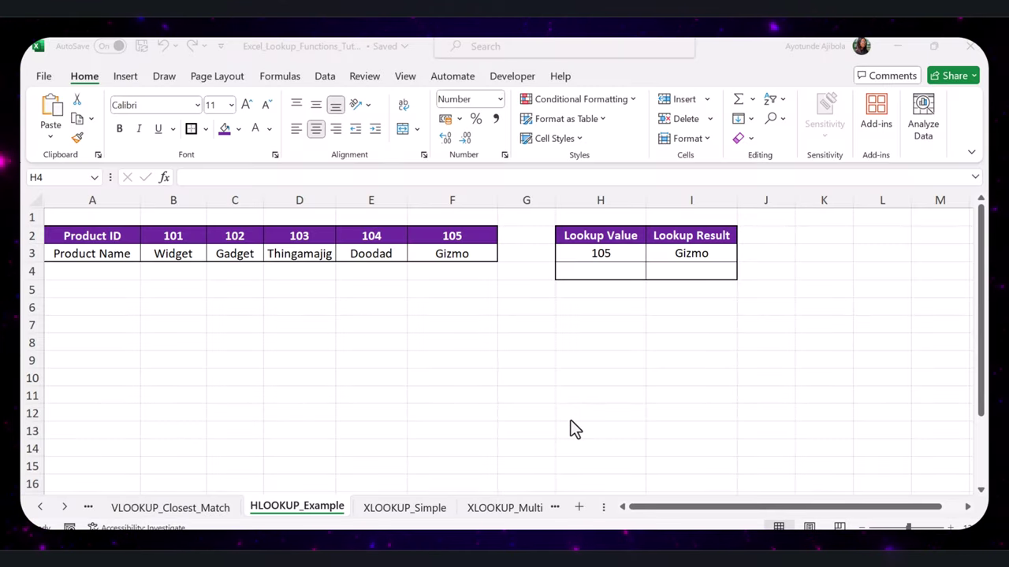
- On the XLOOKUP_Simple sheet, enter =XLOOKUP(E2, A2:A6, B2:B6, "Not Found") in cell F2, reviewing each of its arguments
click(426, 512)
click(478, 239)
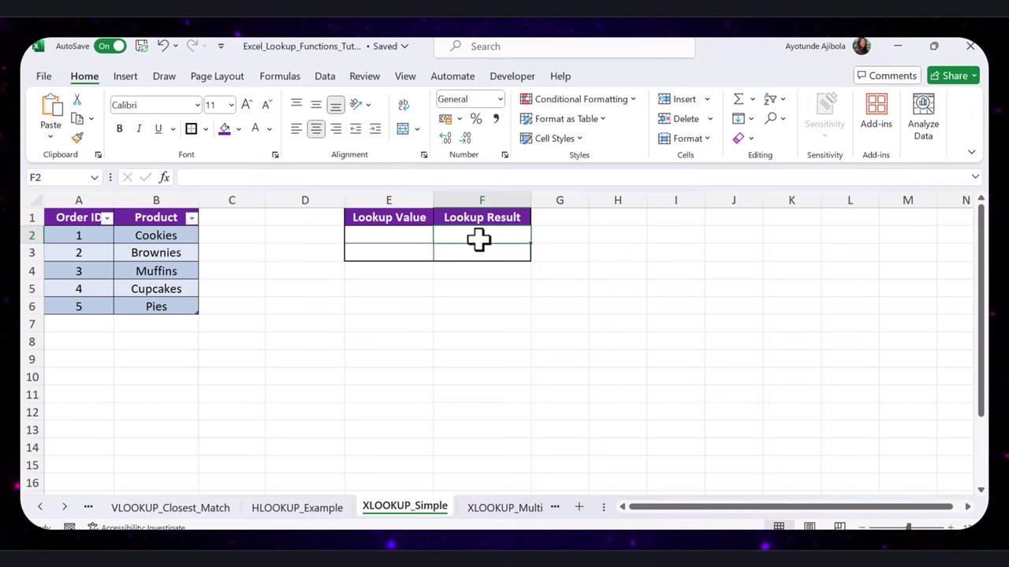
click(246, 178)
text(=XLOOKUP(E2, A2:A6, B2:B6, "Not Found"))
double_click(241, 178)
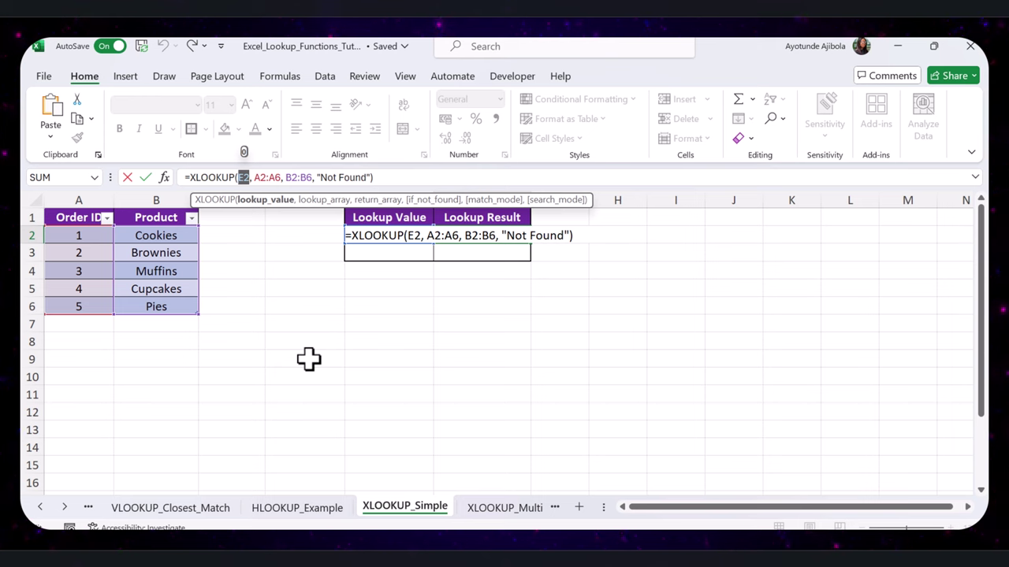
drag(281, 177, 257, 177)
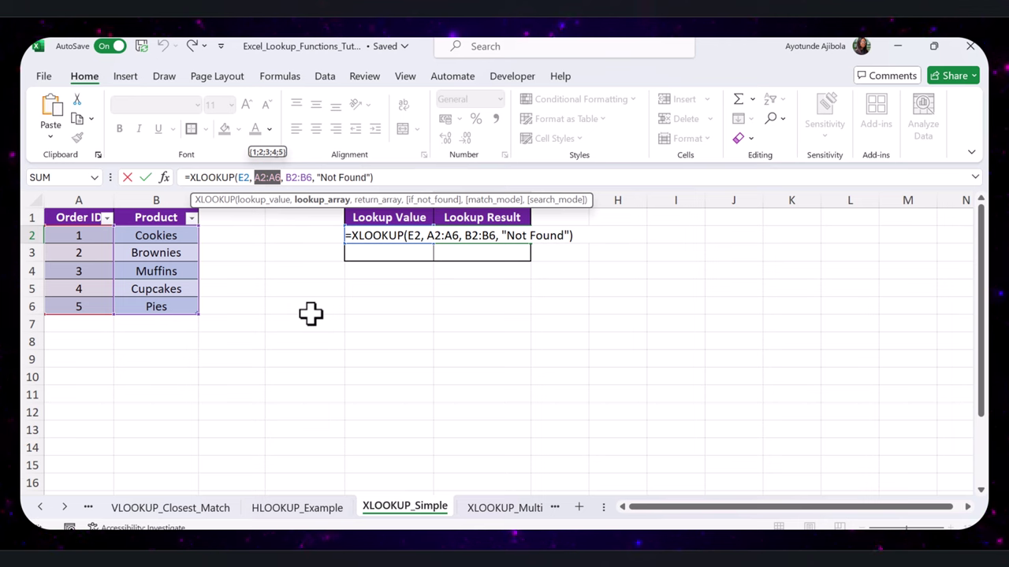
drag(312, 178, 288, 178)
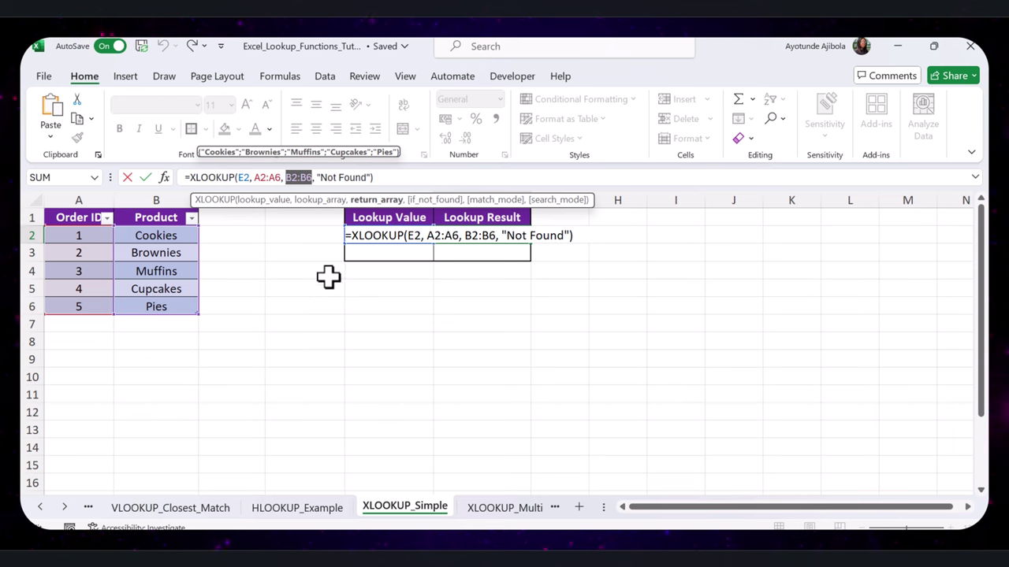
drag(319, 176, 368, 178)
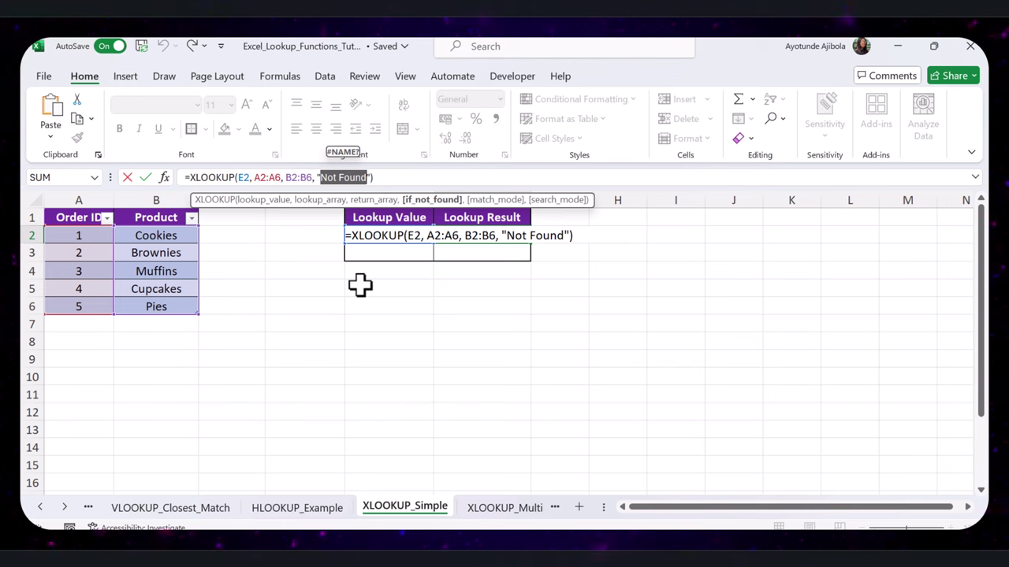
key(ctrl+Return)
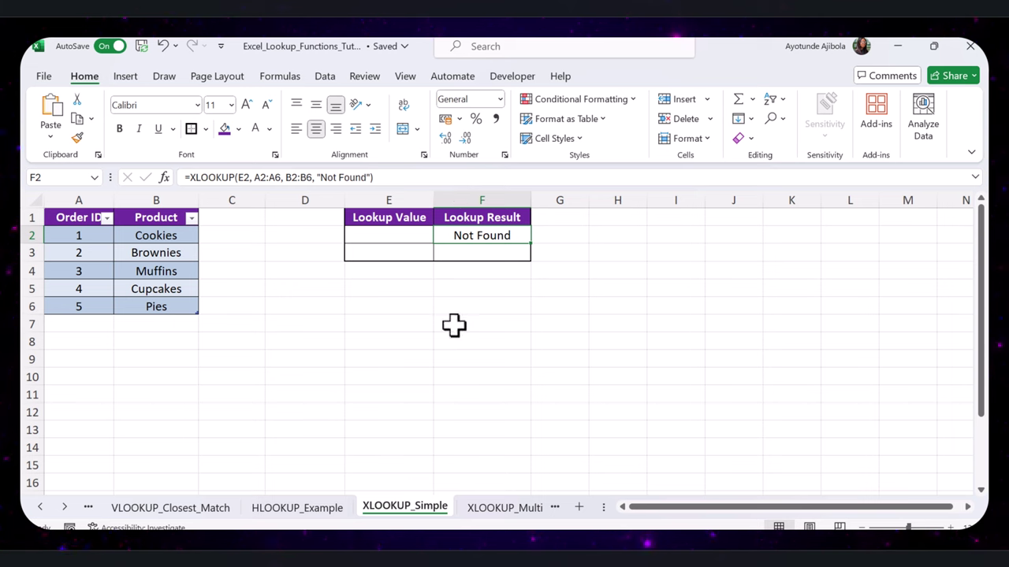
- Enter order ID 3 as the lookup value in cell E2 to test the XLOOKUP formula
click(391, 238)
text(3)
click(493, 236)
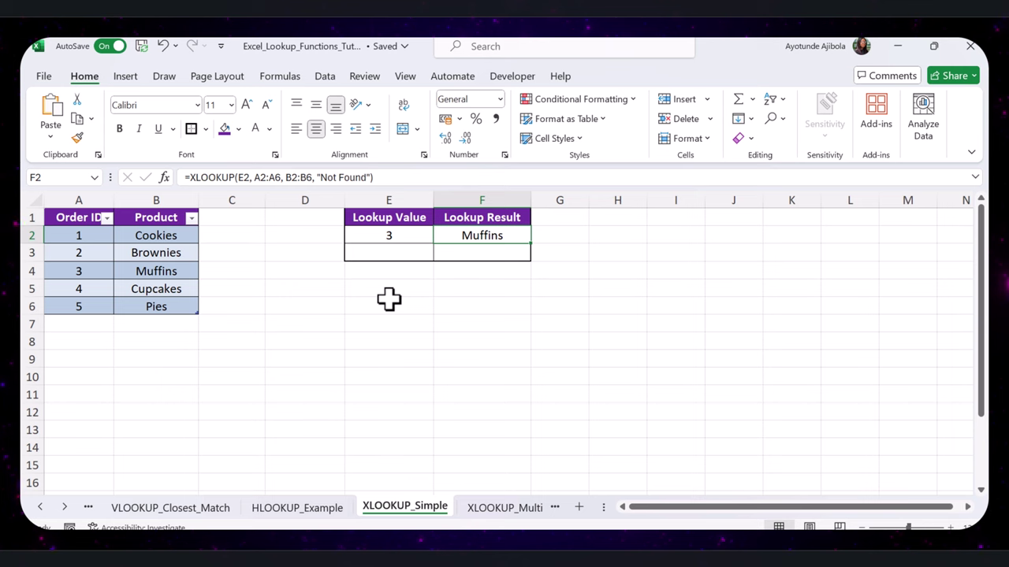
- Copy the order table A1:B6 and paste it transposed starting at cell A8
drag(83, 218, 168, 306)
key(ctrl+c)
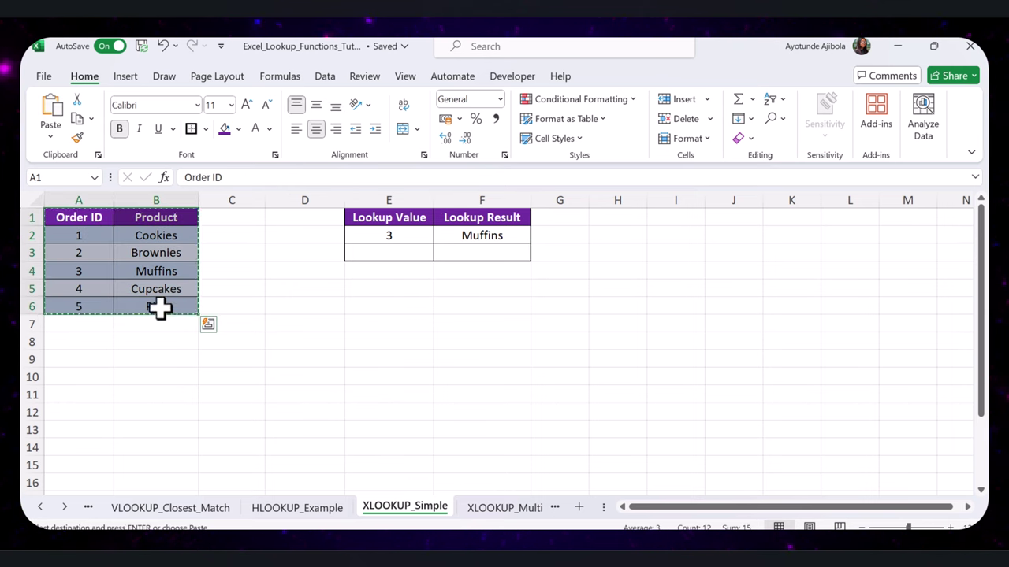
click(86, 341)
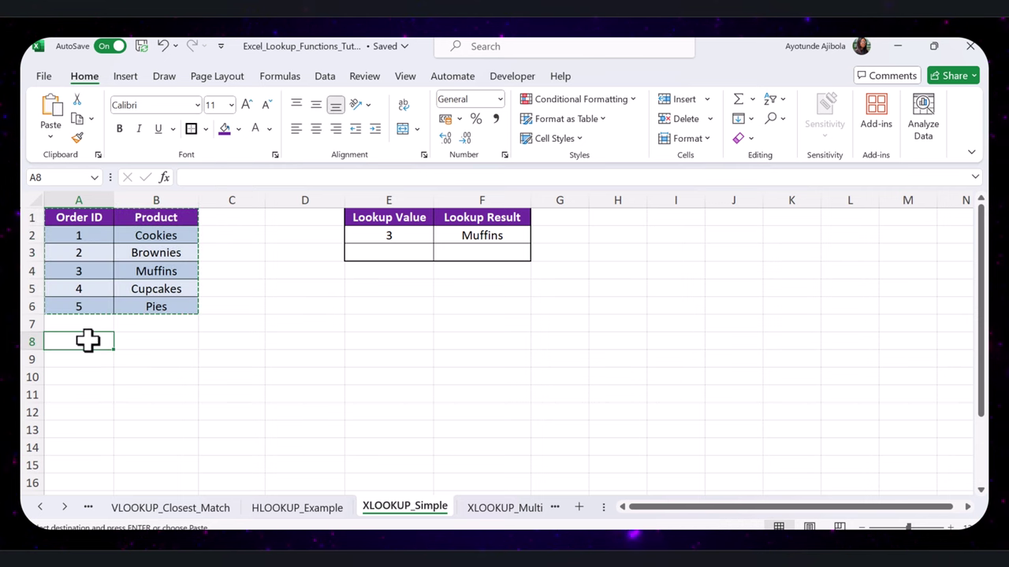
right_click(87, 340)
click(138, 154)
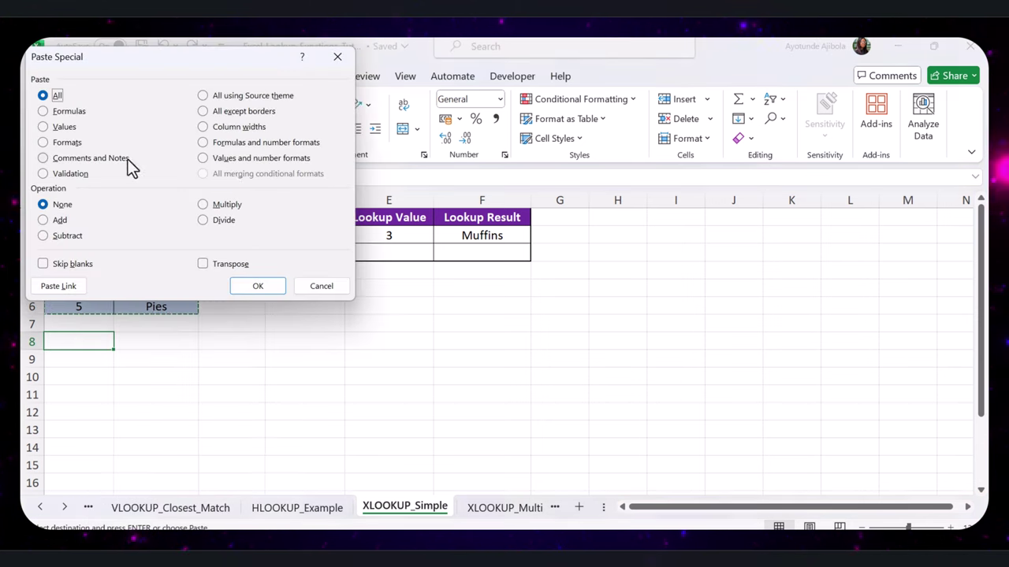
click(202, 264)
click(240, 287)
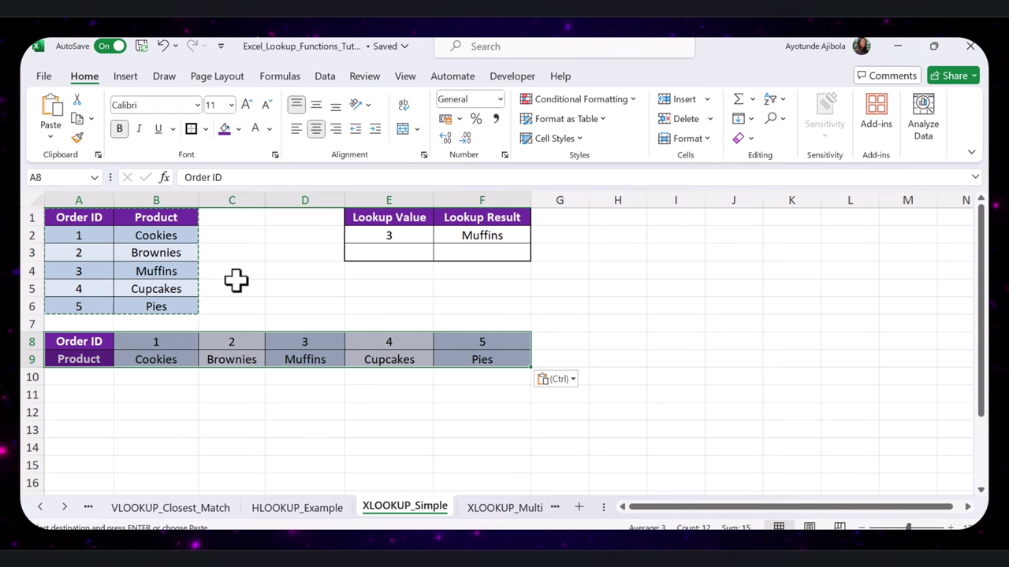
click(581, 358)
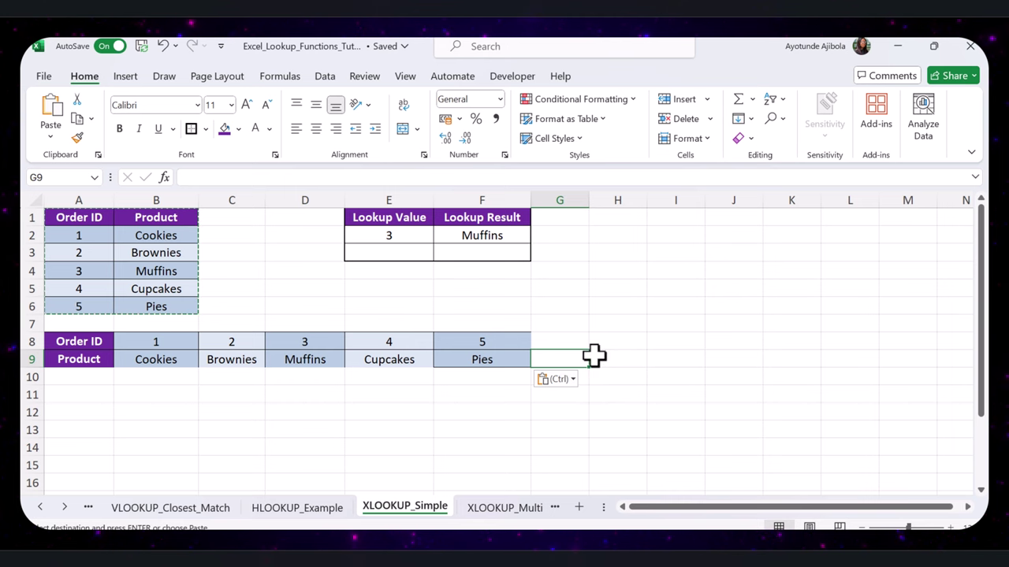
click(522, 255)
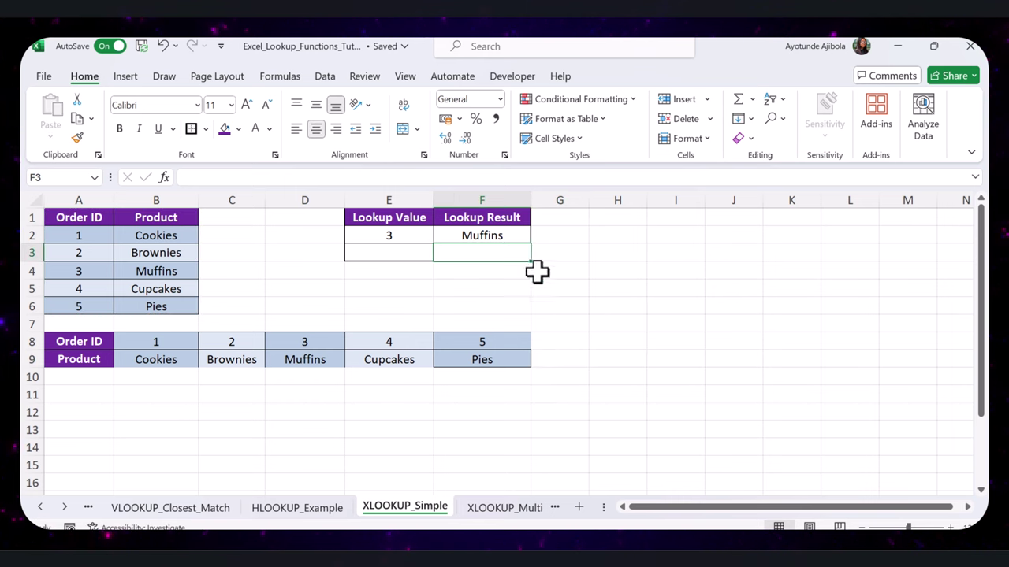
- Change the lookup array of the XLOOKUP formula in F2 to the horizontal Order ID range A8:F8
double_click(502, 235)
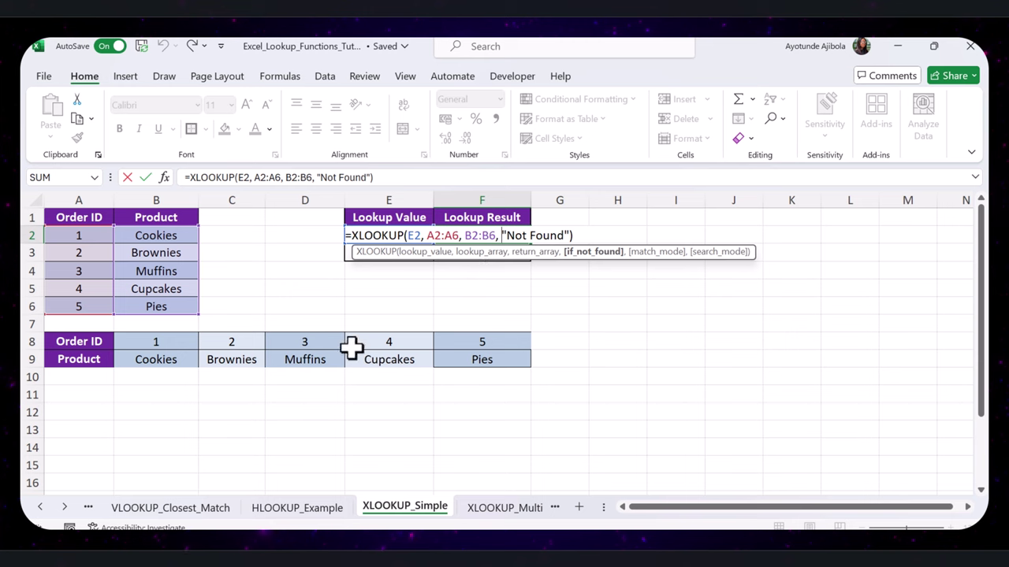
click(265, 177)
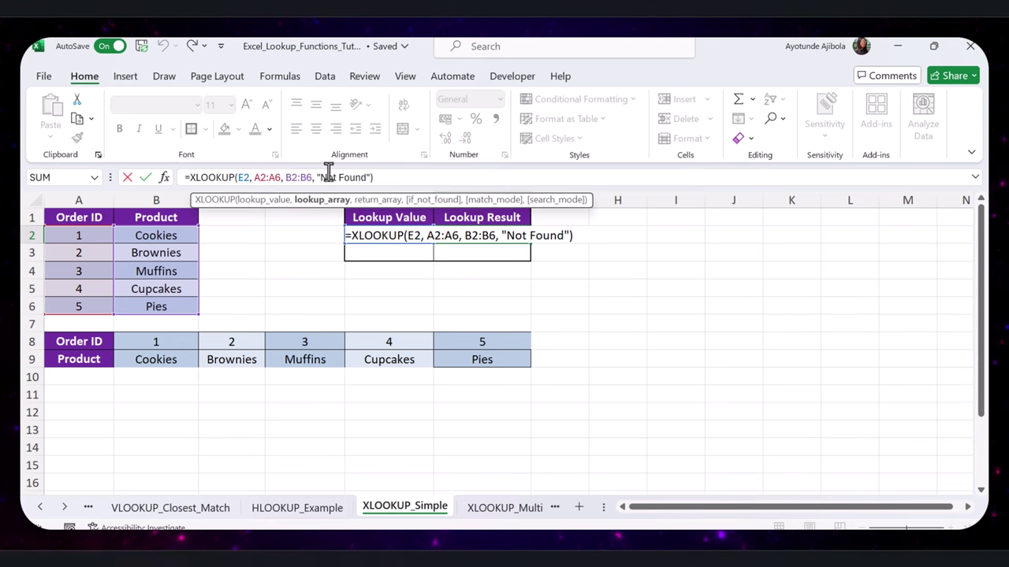
key(BackSpace)
text(8)
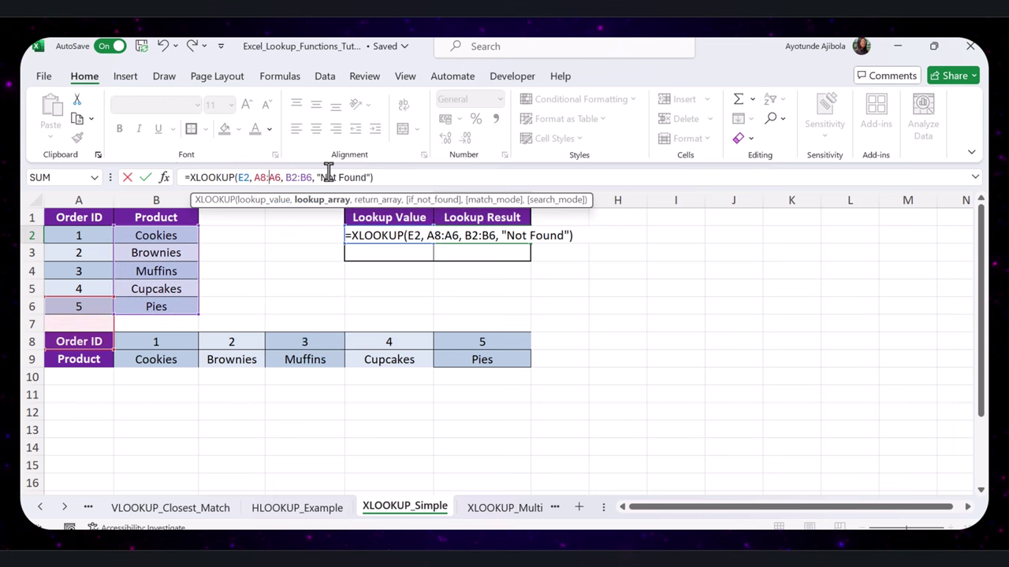
key(Delete)
text(F)
key(Delete)
text(8)
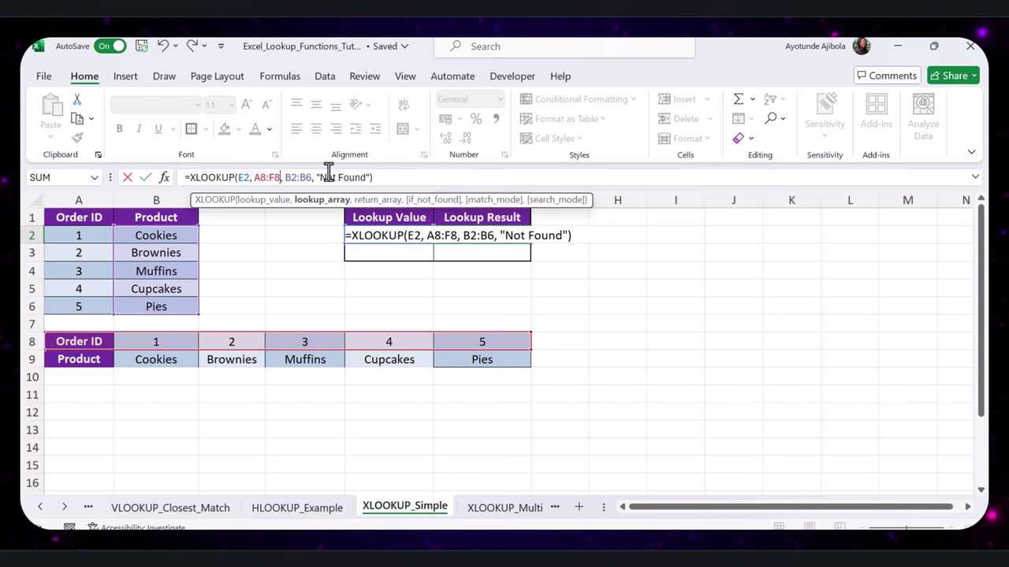
- Change the return array of the XLOOKUP formula in F2 to A9:F9 and check the referenced ranges
click(293, 177)
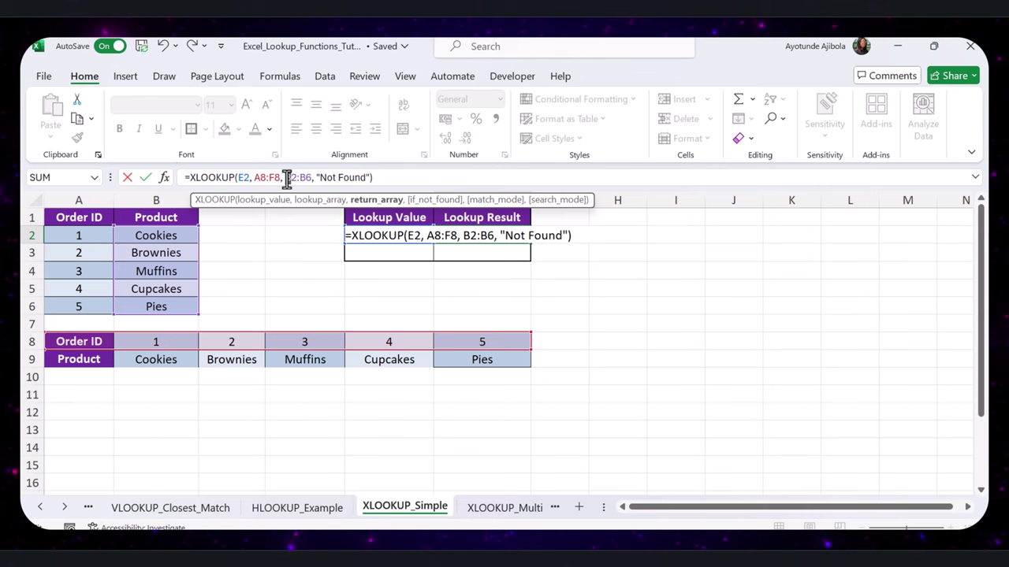
key(BackSpace)
text(A)
key(Delete)
text(9)
click(313, 178)
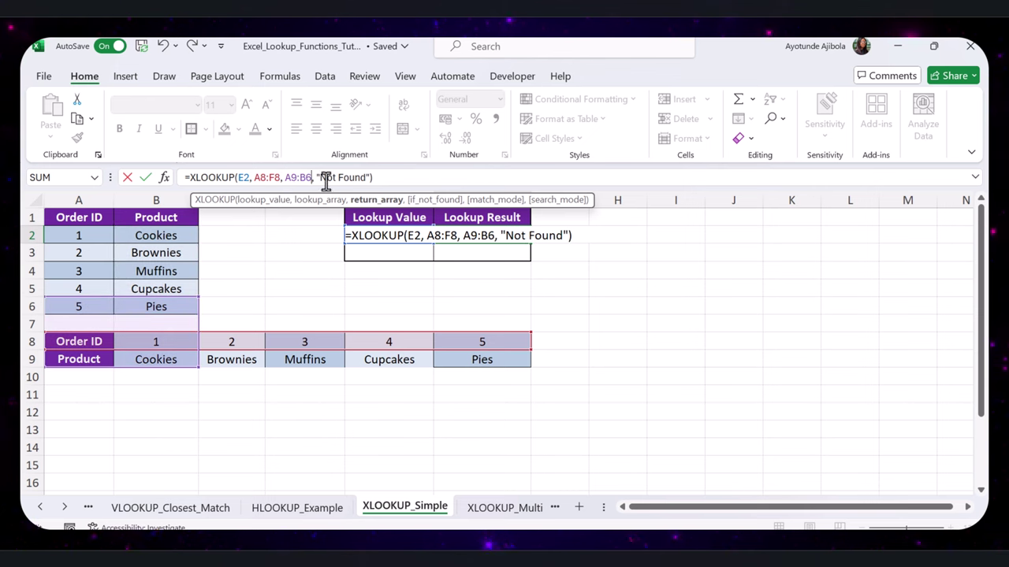
key(BackSpace)
key(BackSpace)
text(F9)
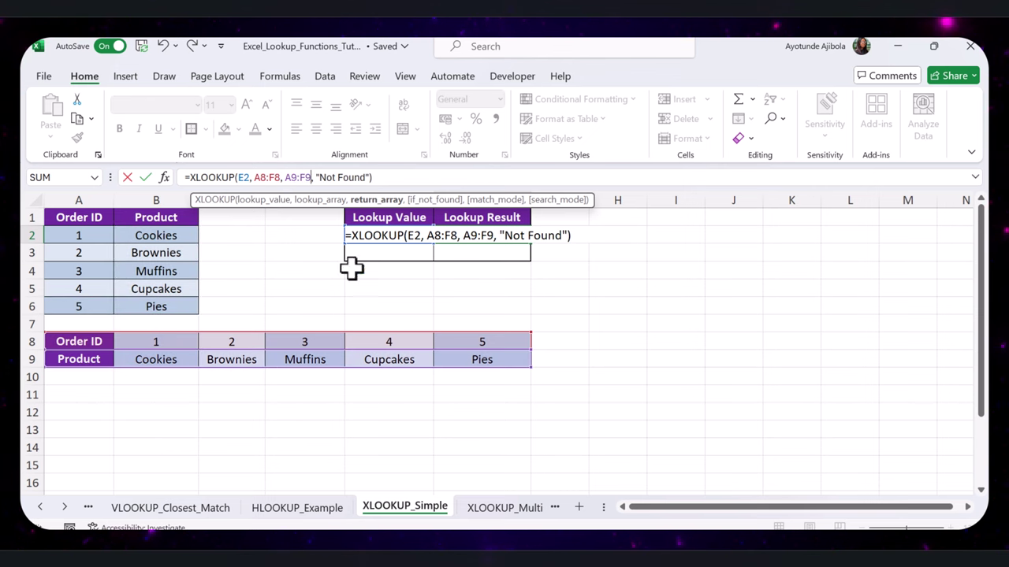
click(516, 260)
click(473, 228)
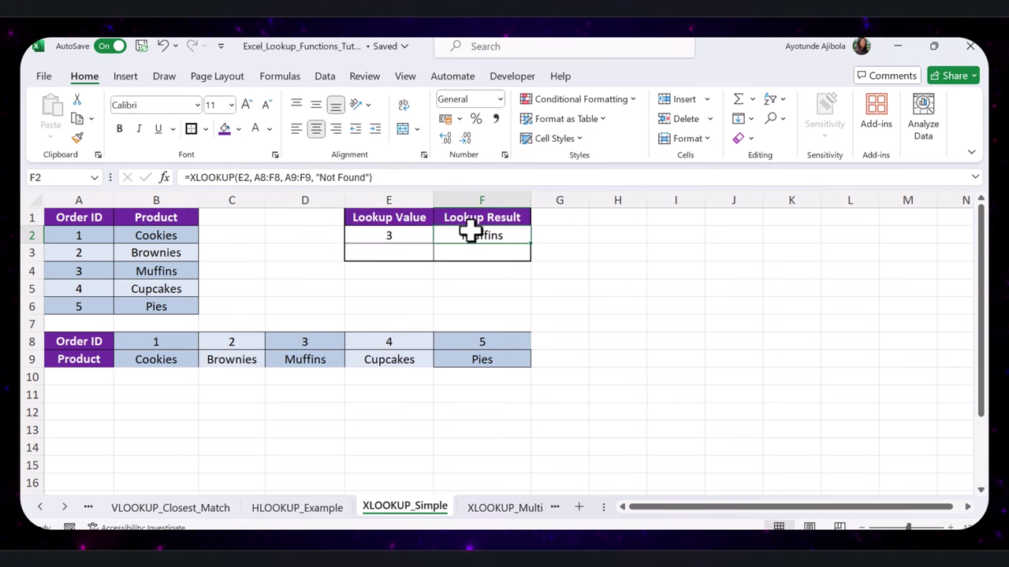
double_click(469, 233)
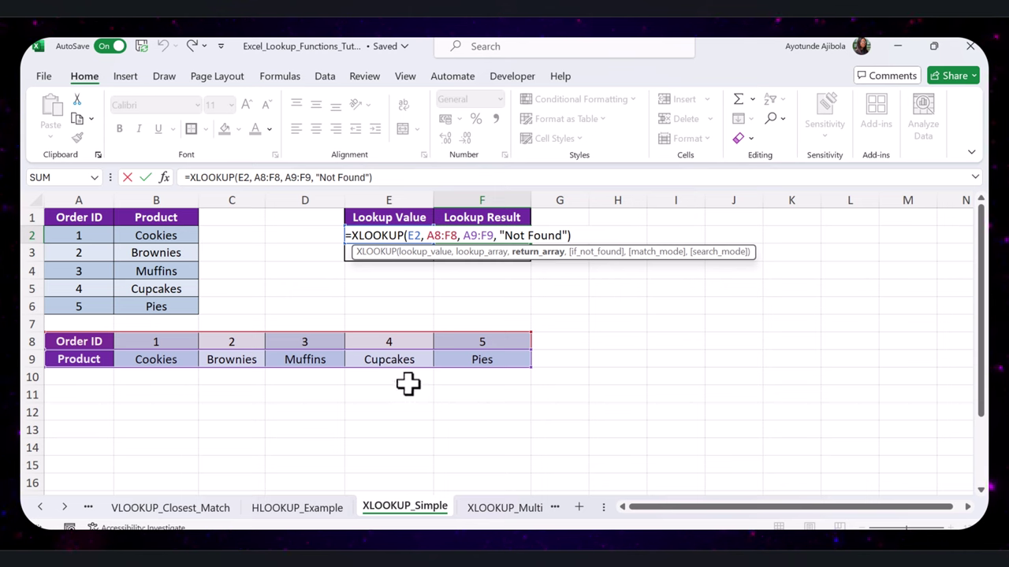
key(Return)
key(Up)
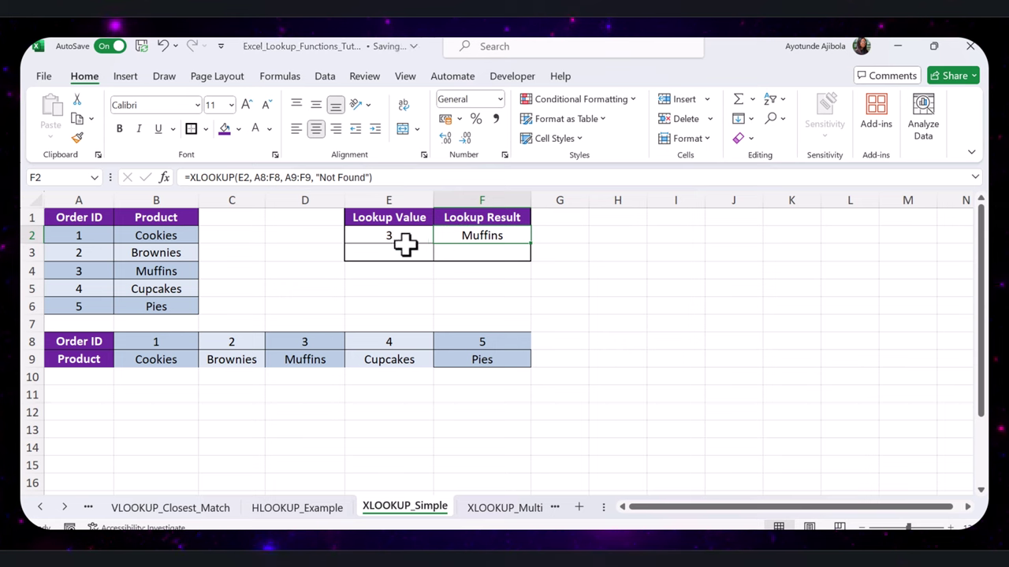
- Set the lookup value in cell E2 to order ID 5 to test the horizontal lookup
click(401, 235)
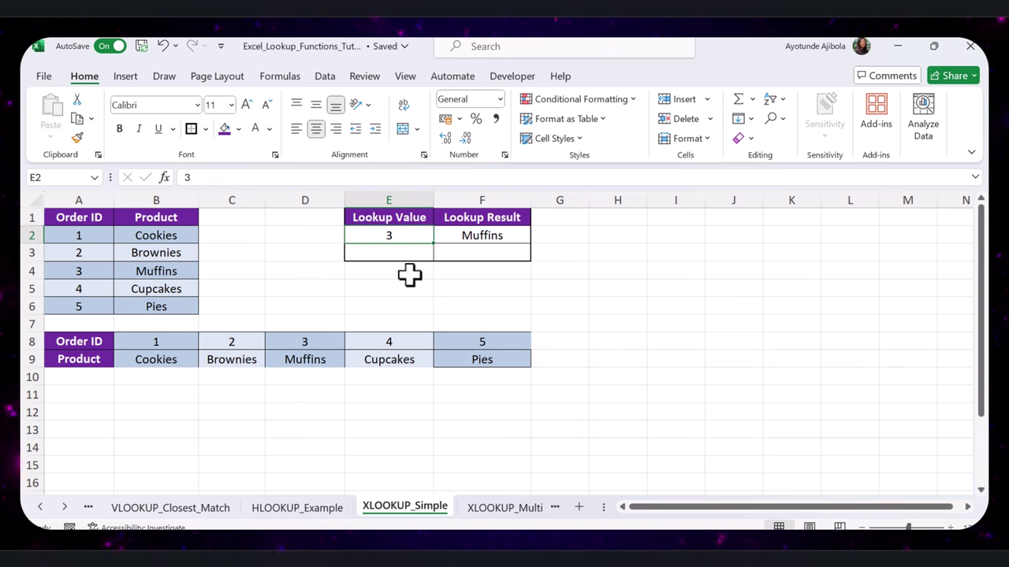
text(5)
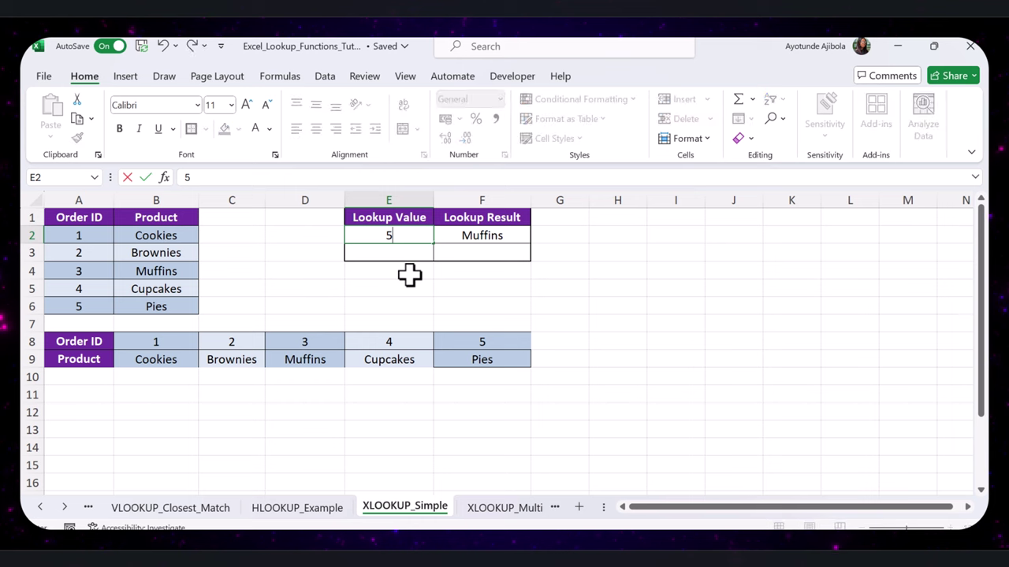
key(Return)
key(Up)
key(Right)
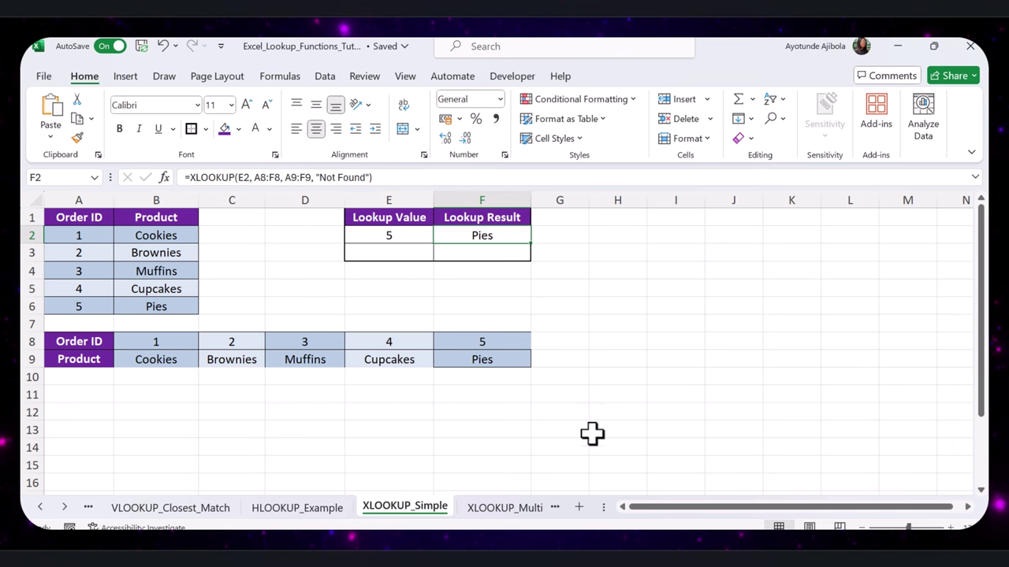
- Examine the lookup value, lookup array, return array and if-not-found arguments of the XLOOKUP formula in F2
click(243, 177)
click(277, 177)
drag(268, 177, 253, 177)
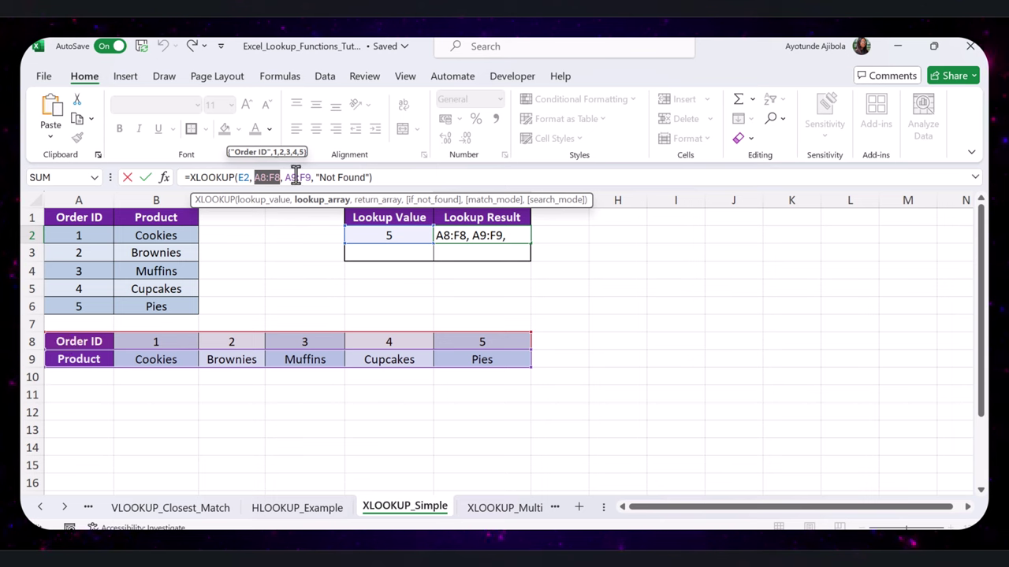
drag(310, 177, 285, 177)
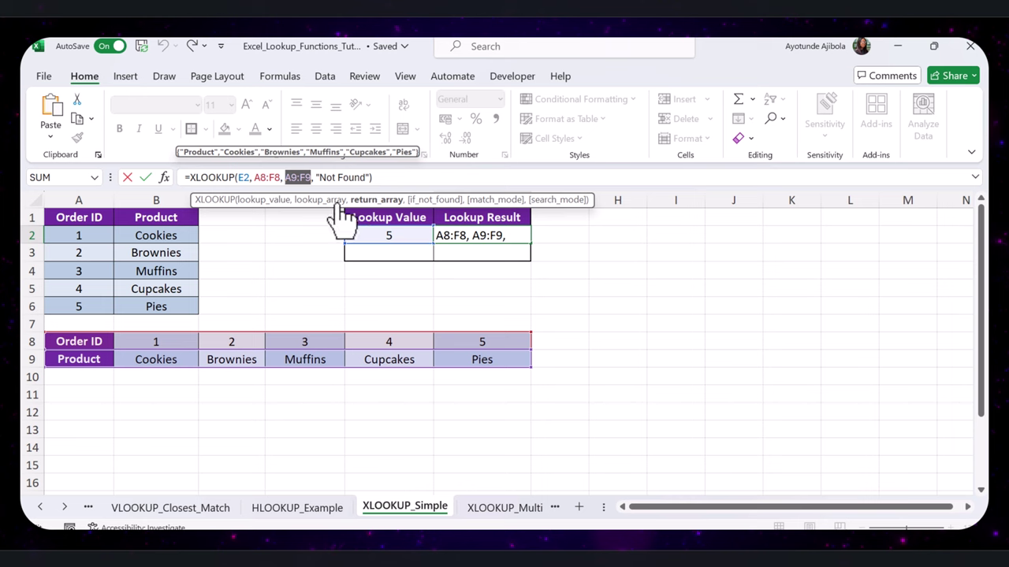
drag(318, 177, 368, 177)
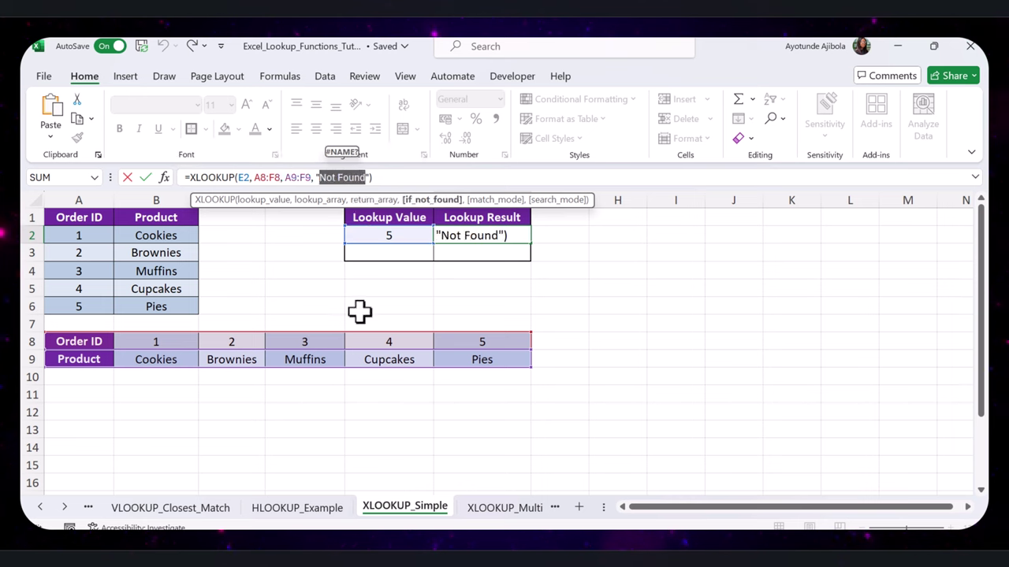
key(Return)
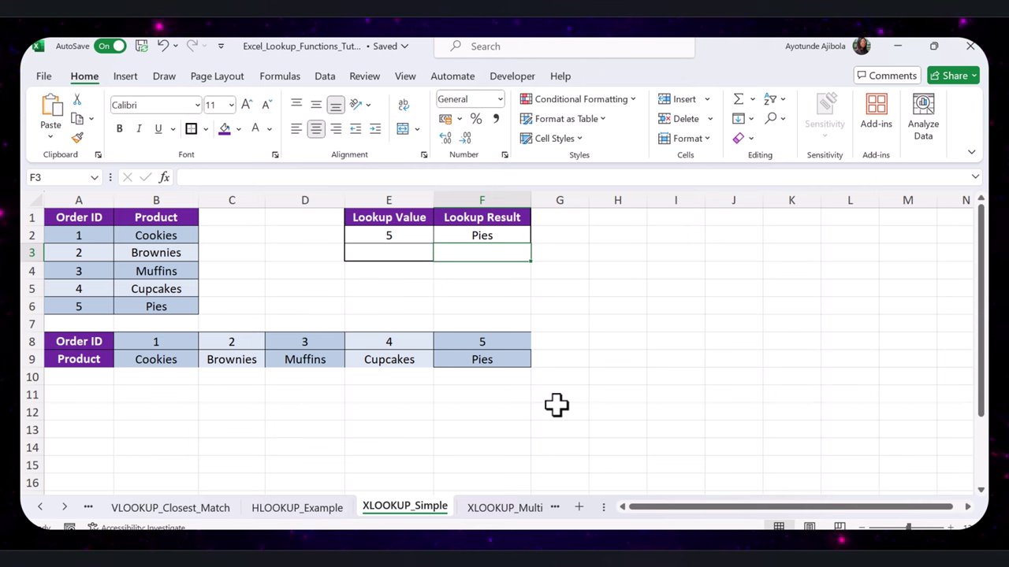
- On the XLOOKUP_Multiple sheet, enter order ID 2 as the lookup value in cell E2
click(502, 509)
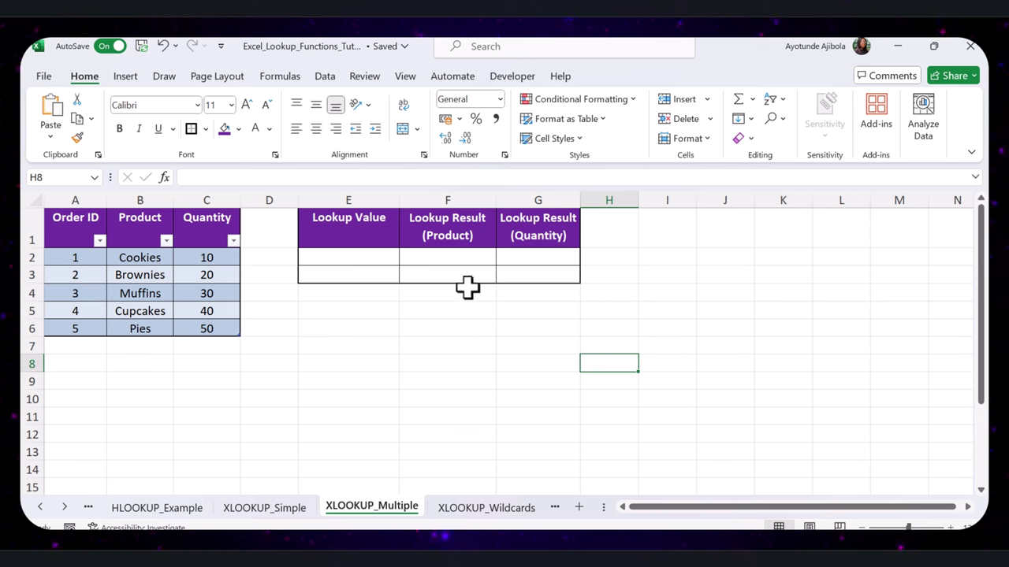
click(387, 258)
text(2)
key(Tab)
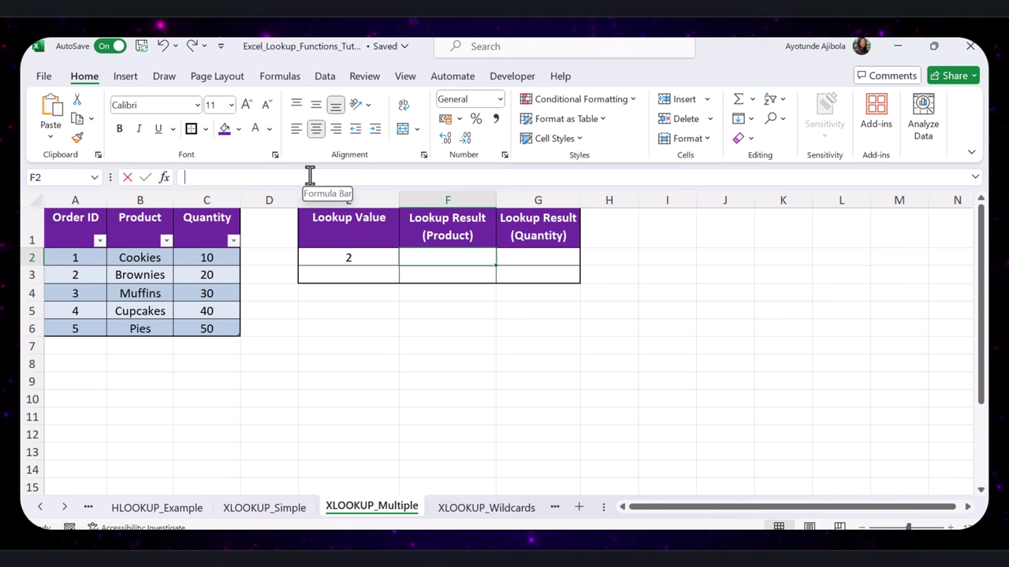
- Enter =XLOOKUP(E2, A2:A6, B2:C6, "Not Found") in cell F2 to return both product and quantity
click(310, 178)
text(=XLOOKUP(E2, A2:A6, B2:B6, "Not Found"))
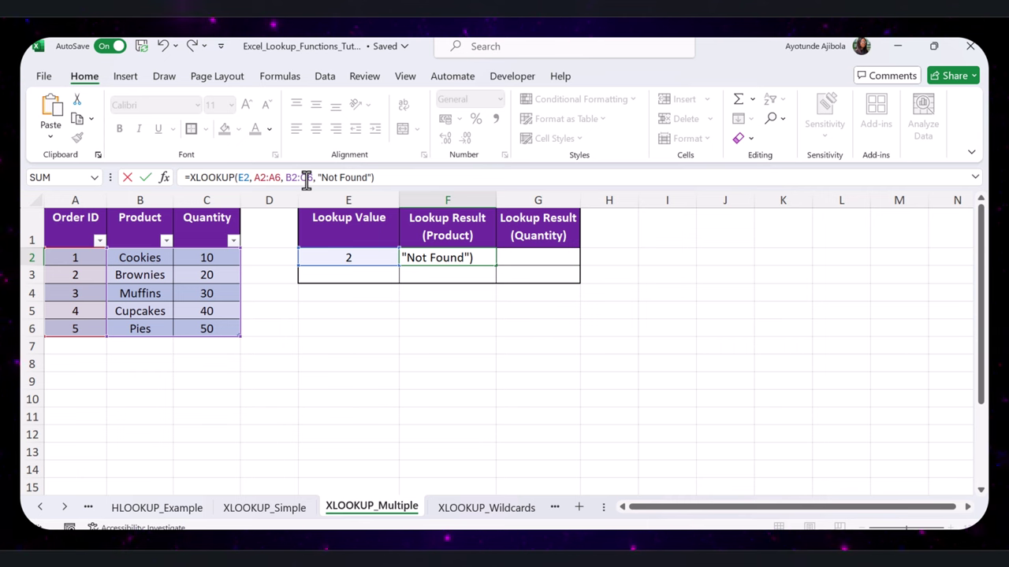
click(481, 261)
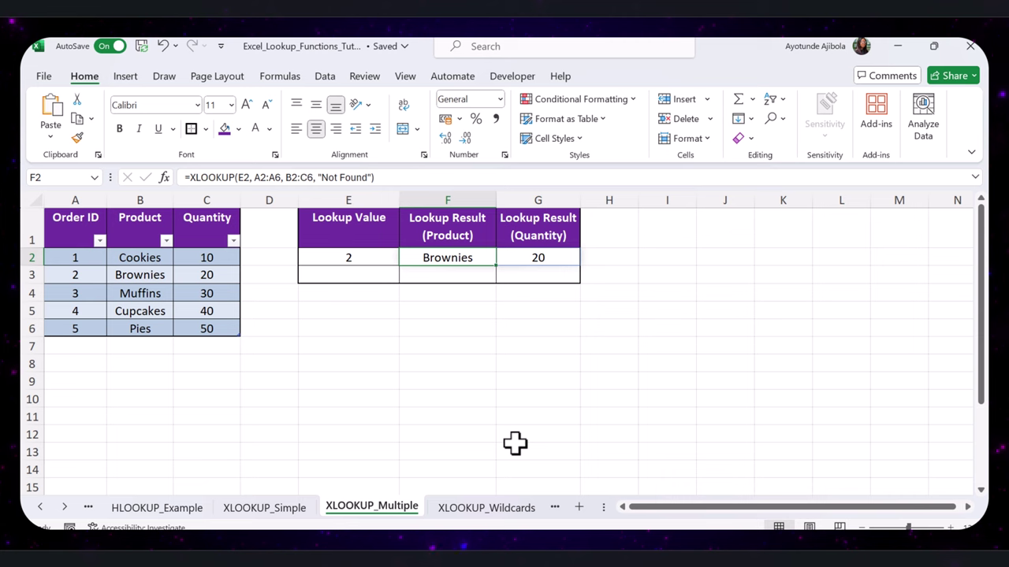
- Examine the lookup value, lookup array, two-column return array and if-not-found arguments of the XLOOKUP formula in F2
key(F2)
click(270, 177)
double_click(245, 178)
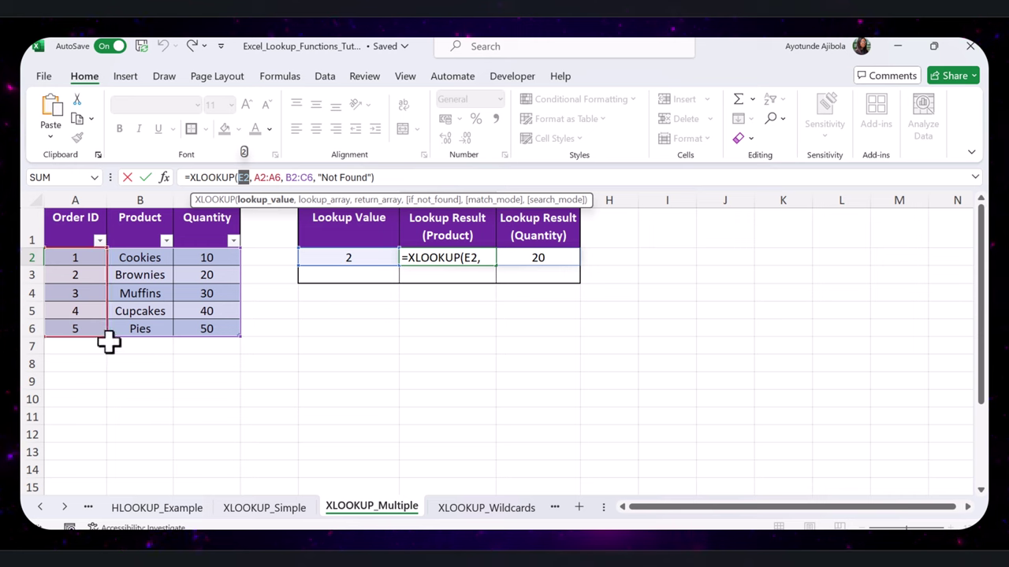
double_click(299, 177)
click(311, 177)
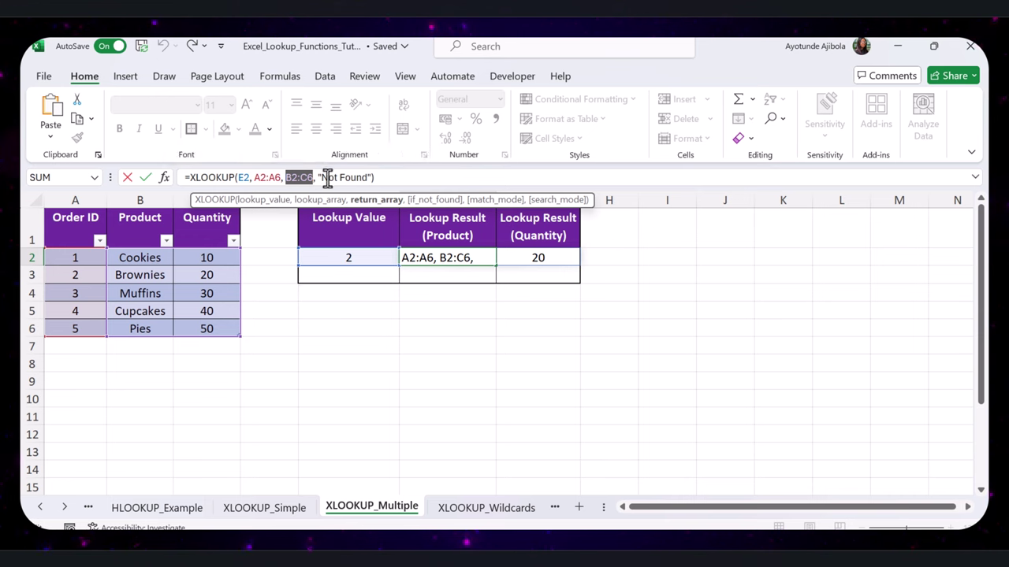
drag(321, 178, 359, 180)
key(Return)
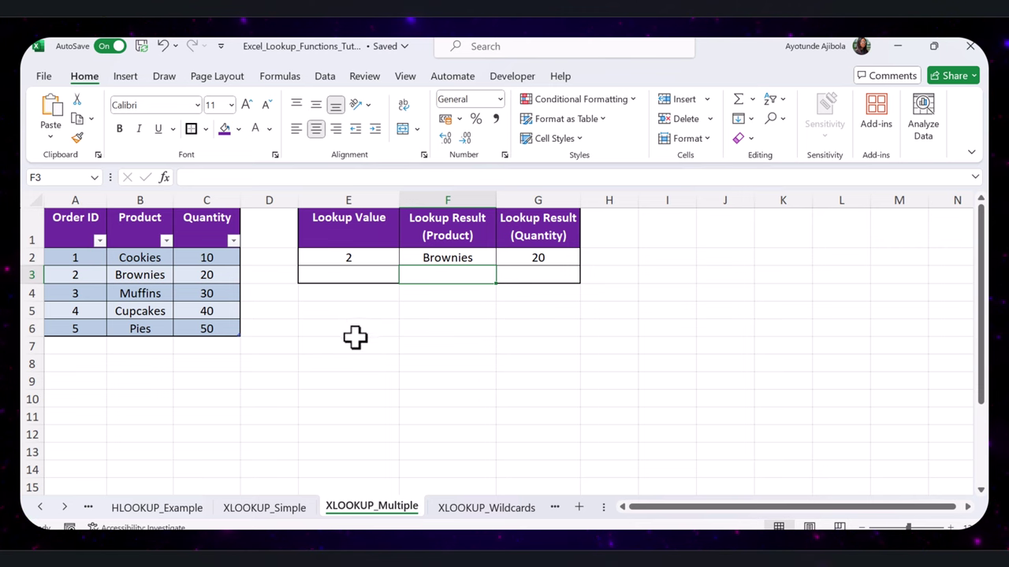
- On the XLOOKUP_Wildcards sheet, enter only the first name of the customer listed in A4 as the lookup value in E2
scroll(479, 516, down, 1)
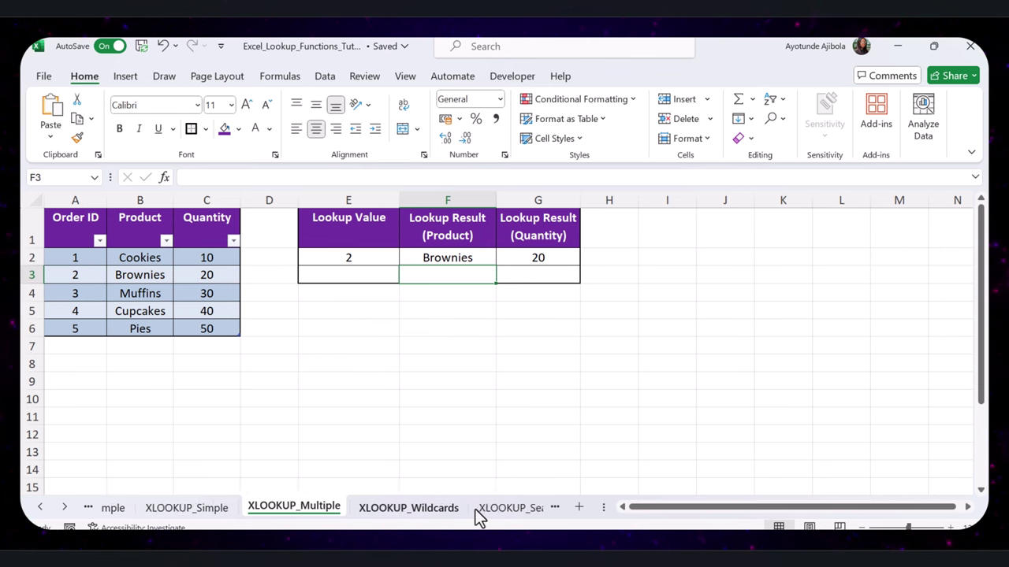
click(464, 509)
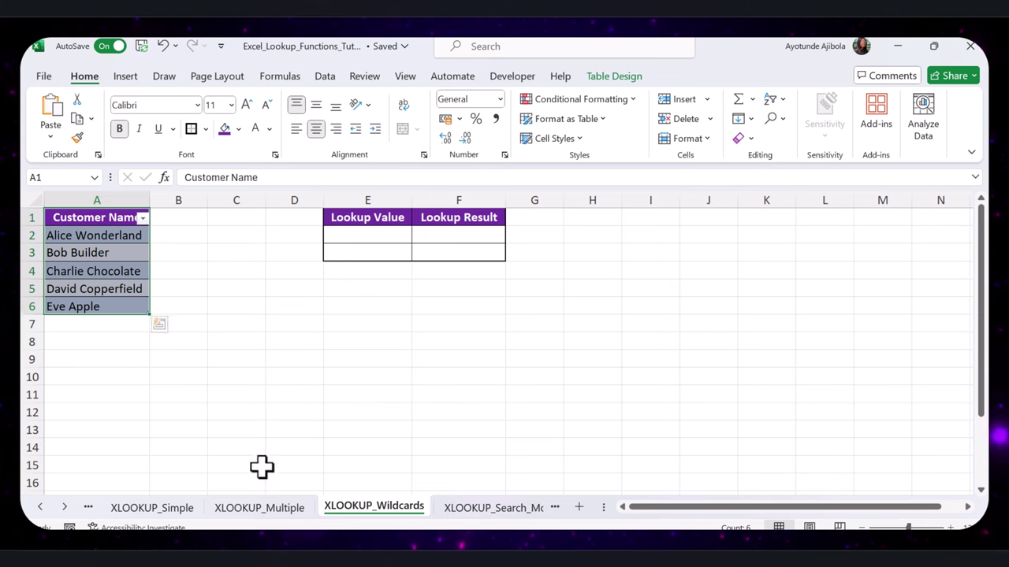
click(375, 236)
text(Charlie)
- Enter =XLOOKUP("*"&E2&"*", A2:A6, A2:A6, "Not Found", 2) in cell F2 for a wildcard lookup
click(454, 239)
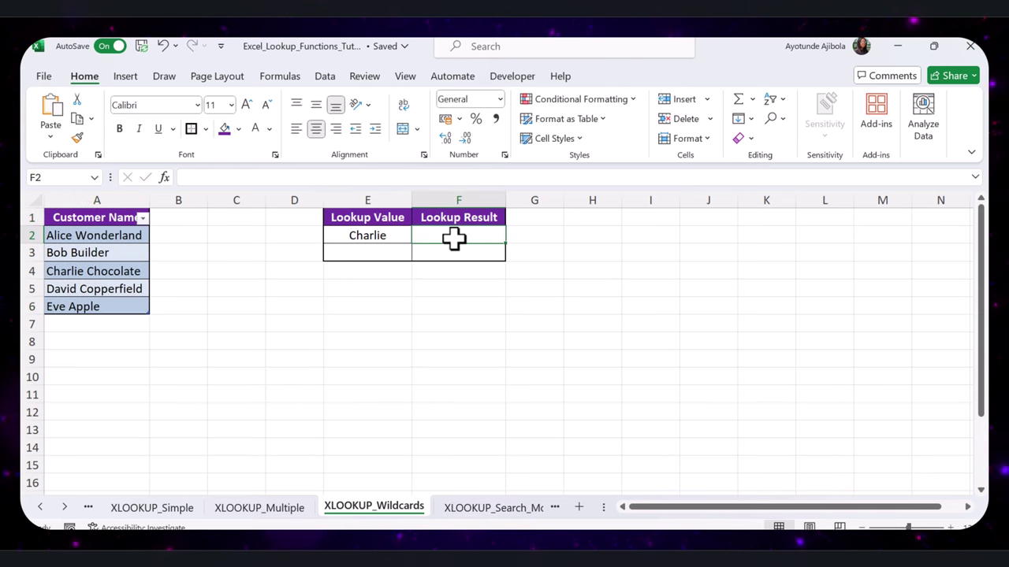
click(402, 177)
text(=XLOOKUP("*"&E2&"*", A2:A6, A2:A6, "Not Found", 2))
key(ctrl+Return)
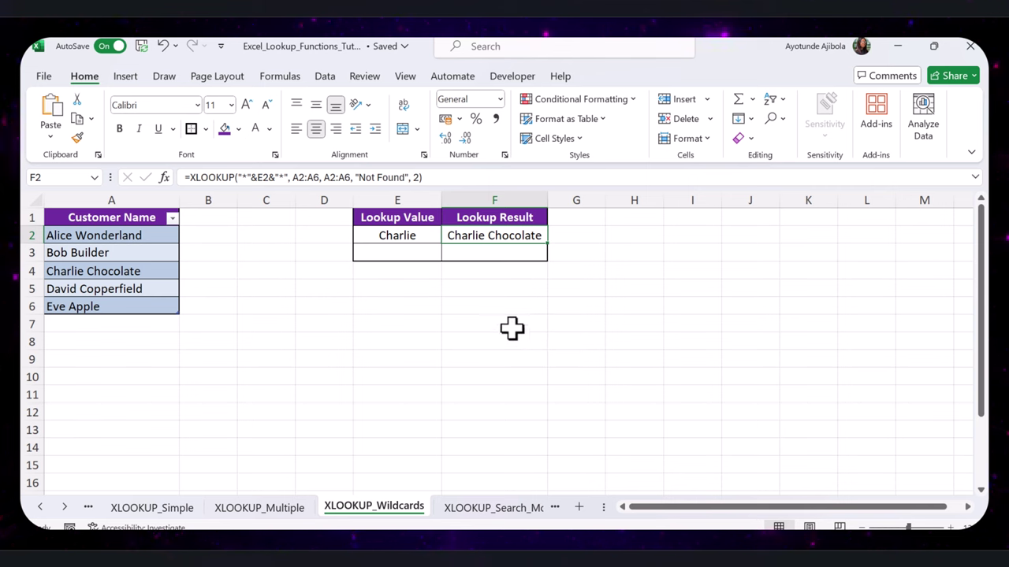
- Examine the wildcard lookup value, lookup array, if-not-found and match mode arguments of the XLOOKUP formula in F2
double_click(488, 235)
drag(288, 177, 238, 177)
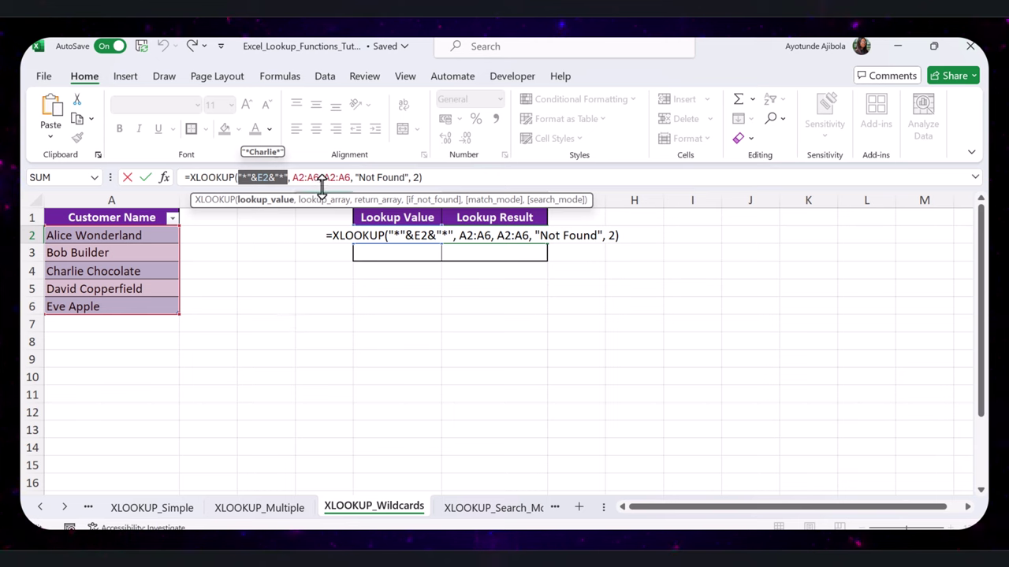
drag(319, 177, 292, 177)
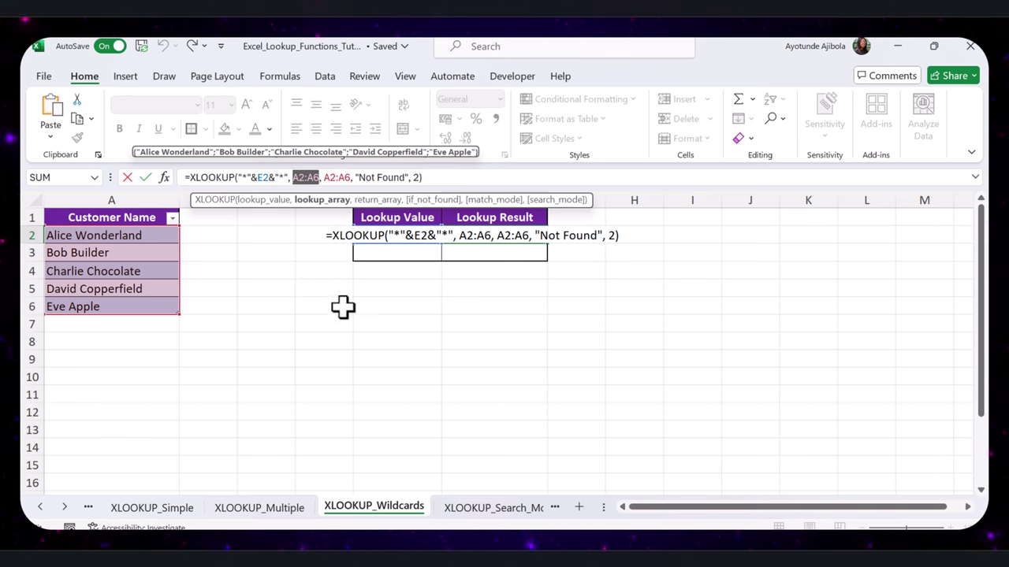
drag(404, 178, 358, 179)
click(411, 177)
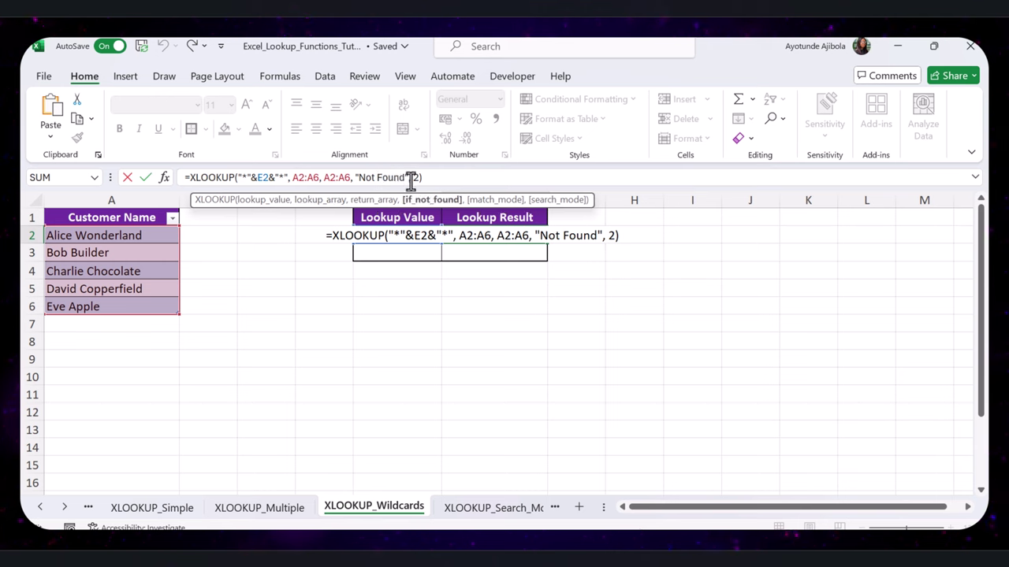
double_click(415, 177)
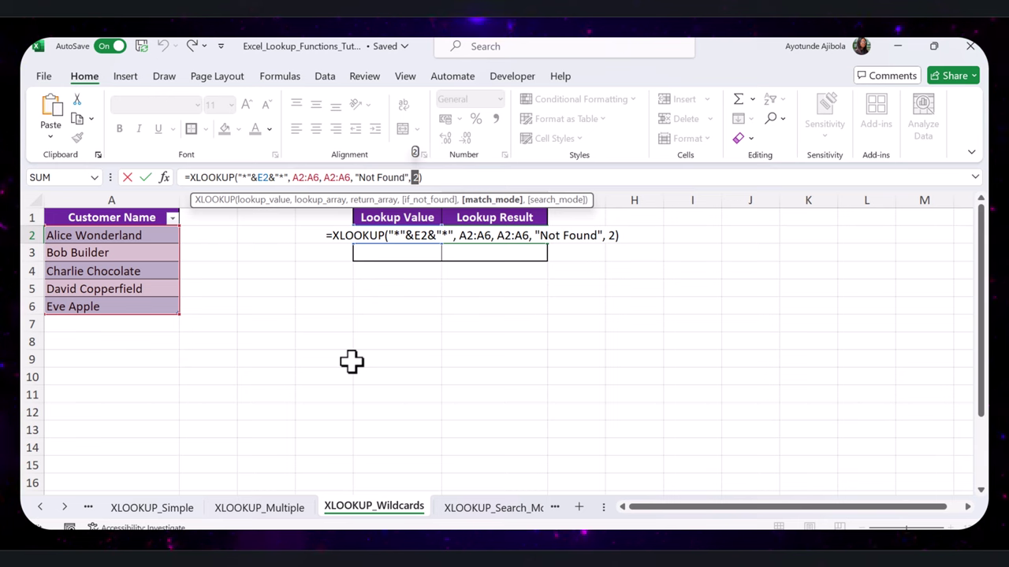
key(Return)
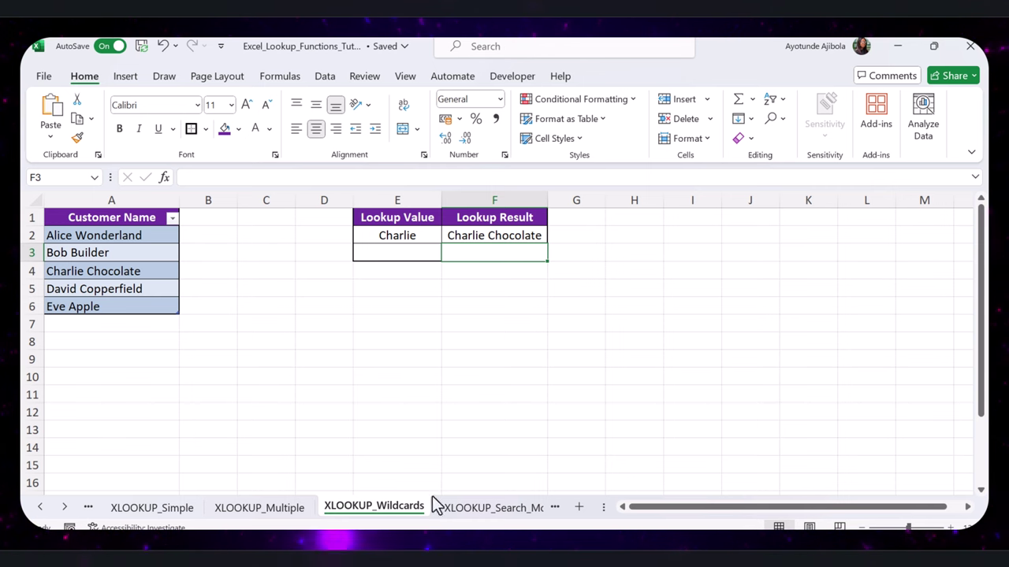
- On the XLOOKUP_Search_Modes sheet, enter the customer name listed in A5 as the lookup value in cell E2
click(459, 508)
click(438, 371)
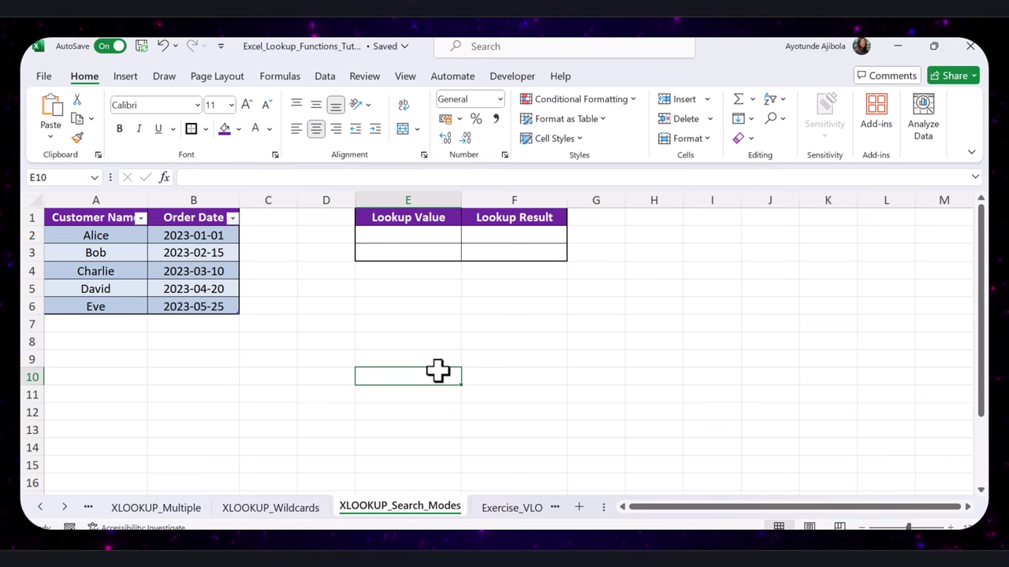
click(477, 355)
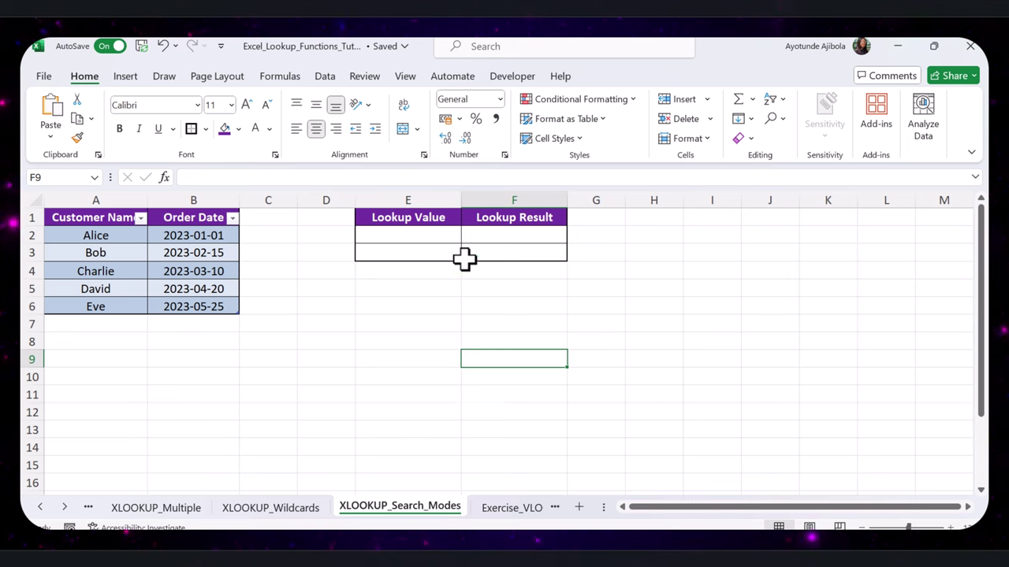
click(451, 237)
text(David)
- Enter =XLOOKUP(E2, A2:A6, B2:B6, "Not Found", 0, -1) in cell F2 to look up the order date from last to first
click(511, 239)
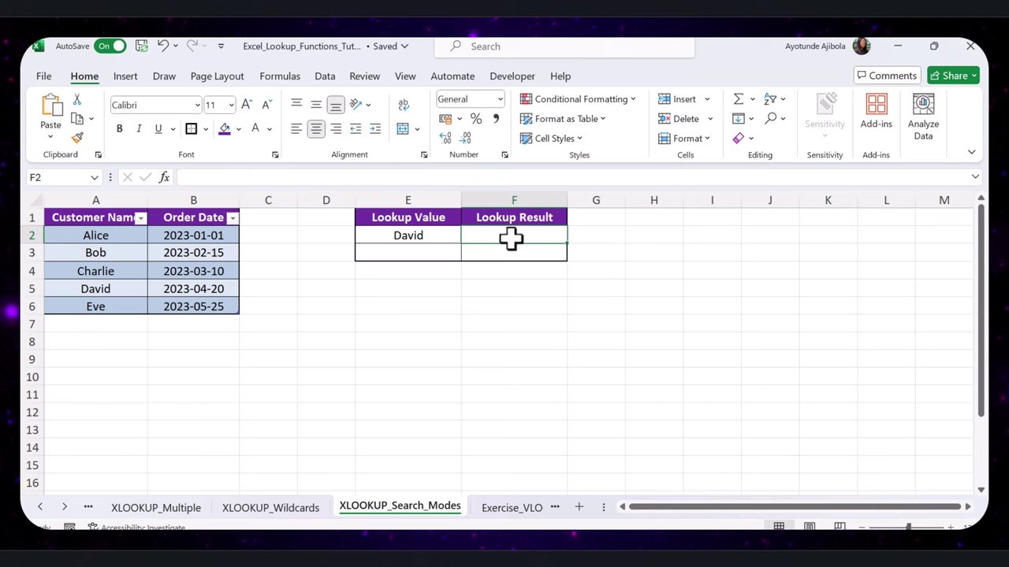
click(436, 178)
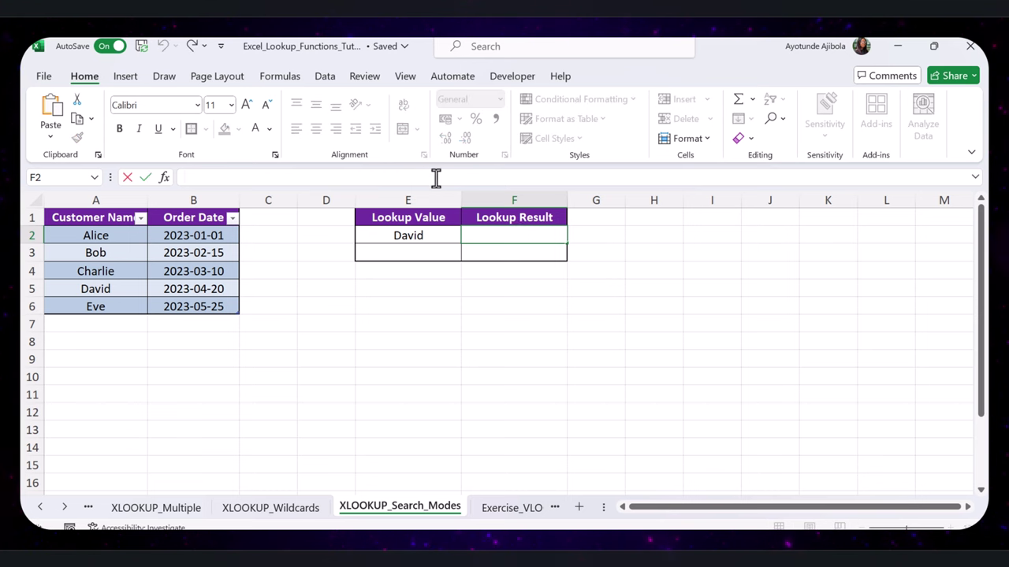
text(=XLOOKUP(E2, A2:A6, B2:B6, "Not Found", 0, -1))
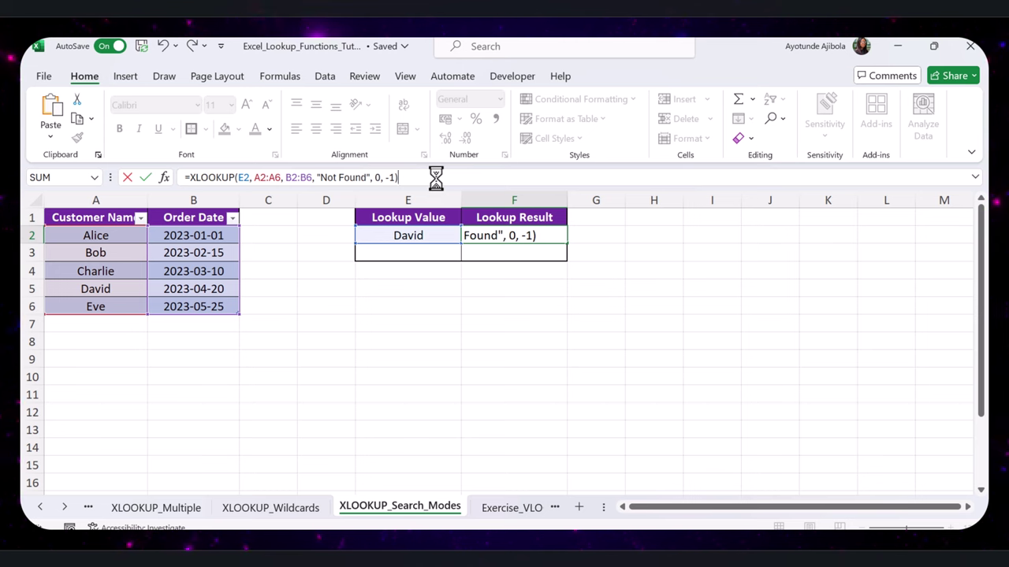
key(ctrl+Return)
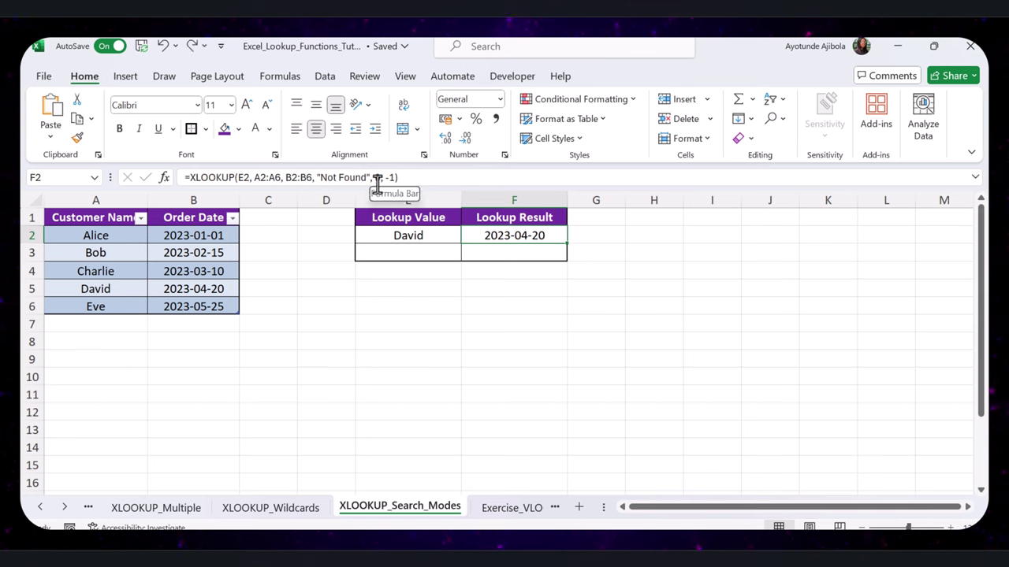
- Examine the match mode and search mode arguments of the XLOOKUP formula in F2
double_click(376, 177)
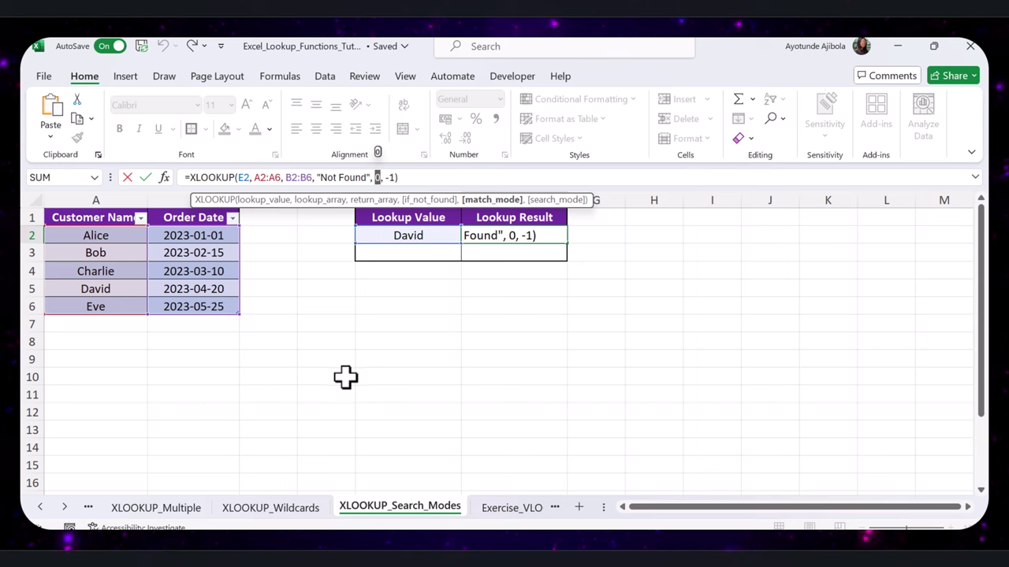
double_click(390, 178)
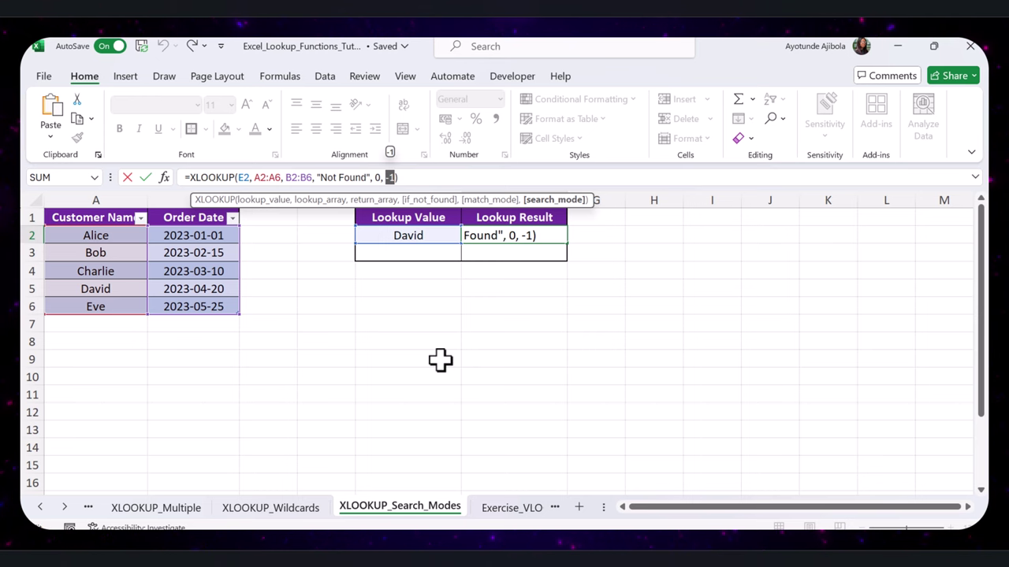
key(Return)
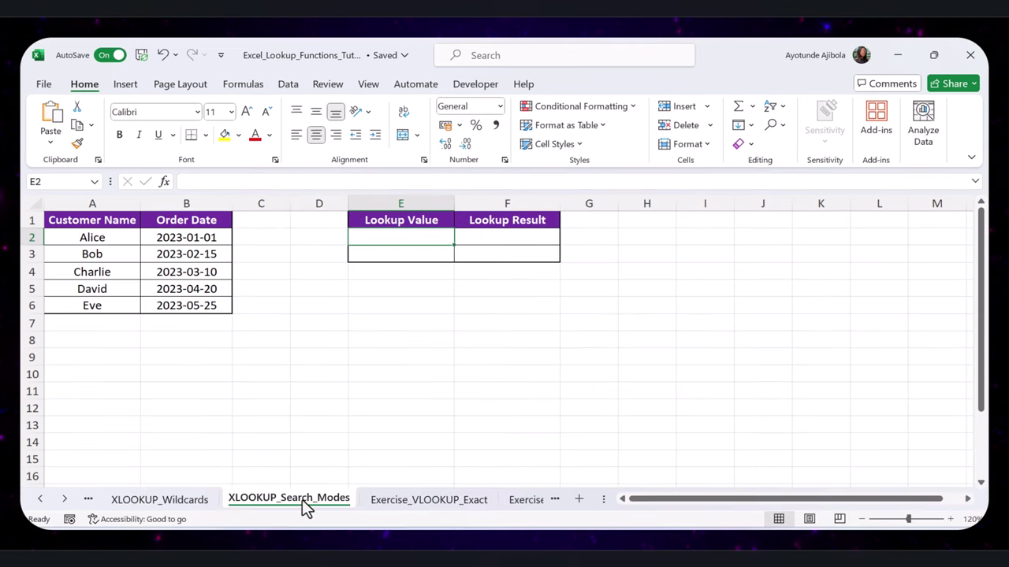
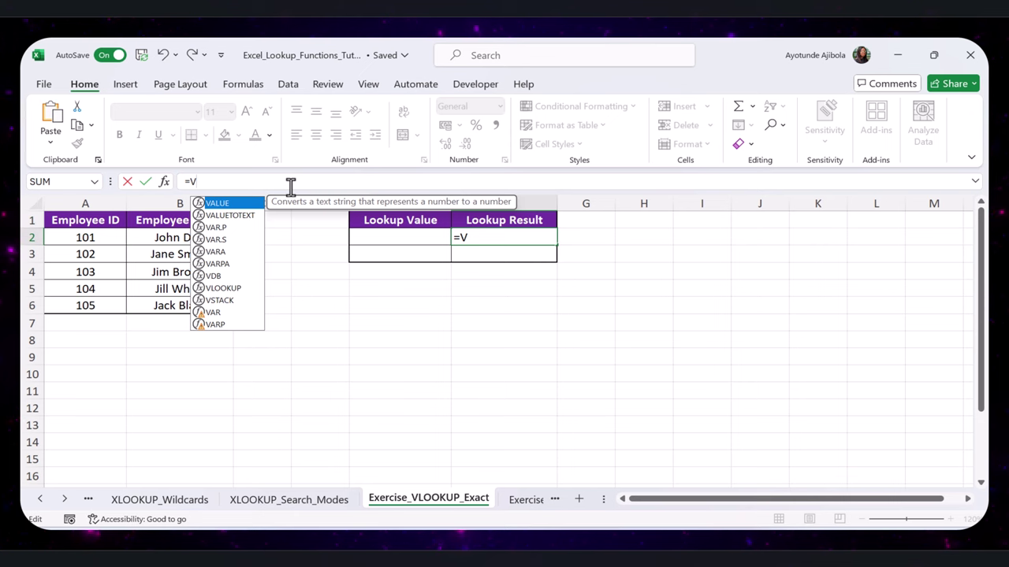
- On the Exercise_VLOOKUP_Exact sheet, complete the formula in F2 as =VLOOKUP(E2,A2:B6,2,FALSE) to return the employee name
double_click(228, 288)
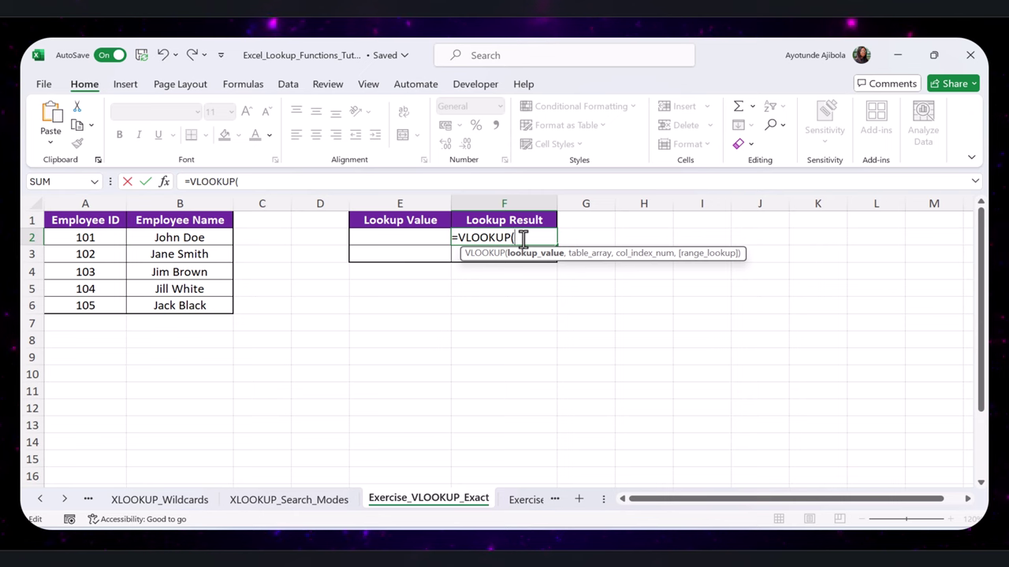
click(377, 236)
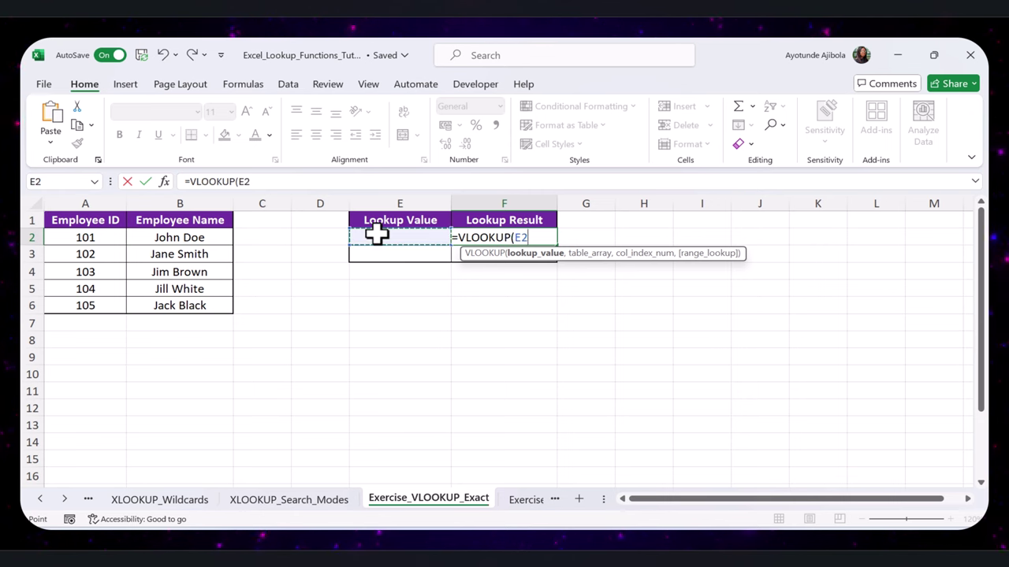
text(,)
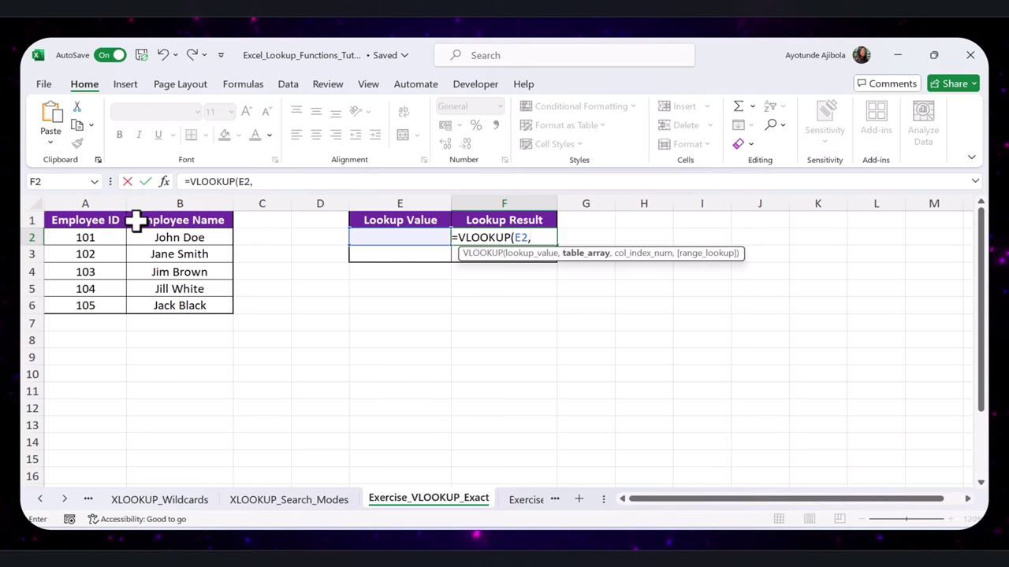
click(83, 236)
drag(83, 236, 204, 299)
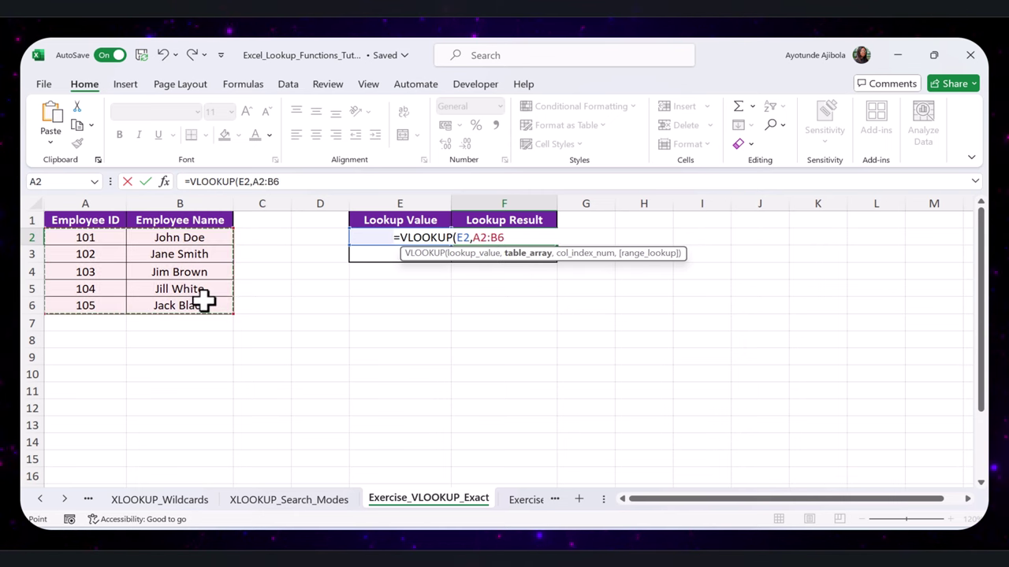
text(,2)
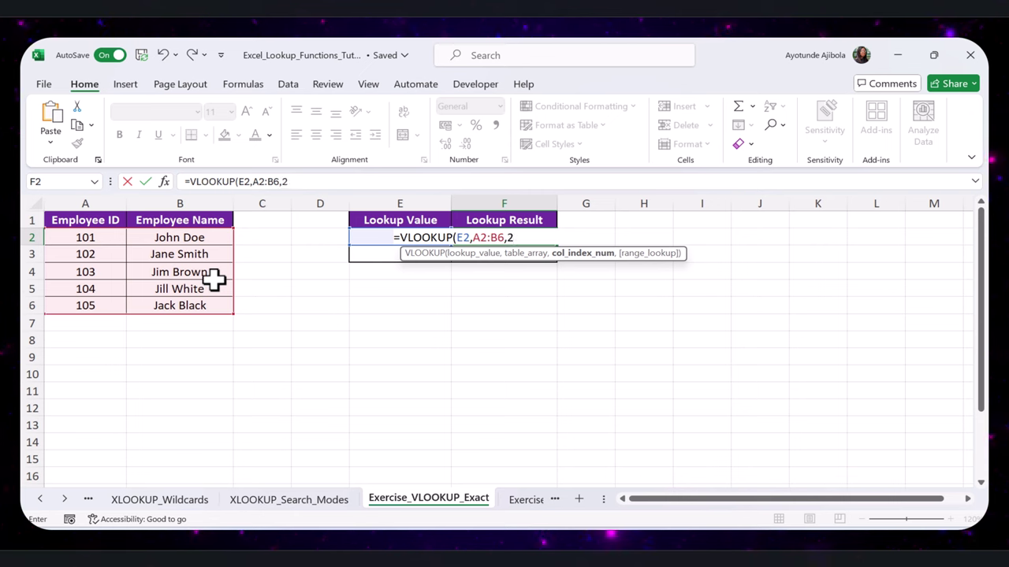
text(,)
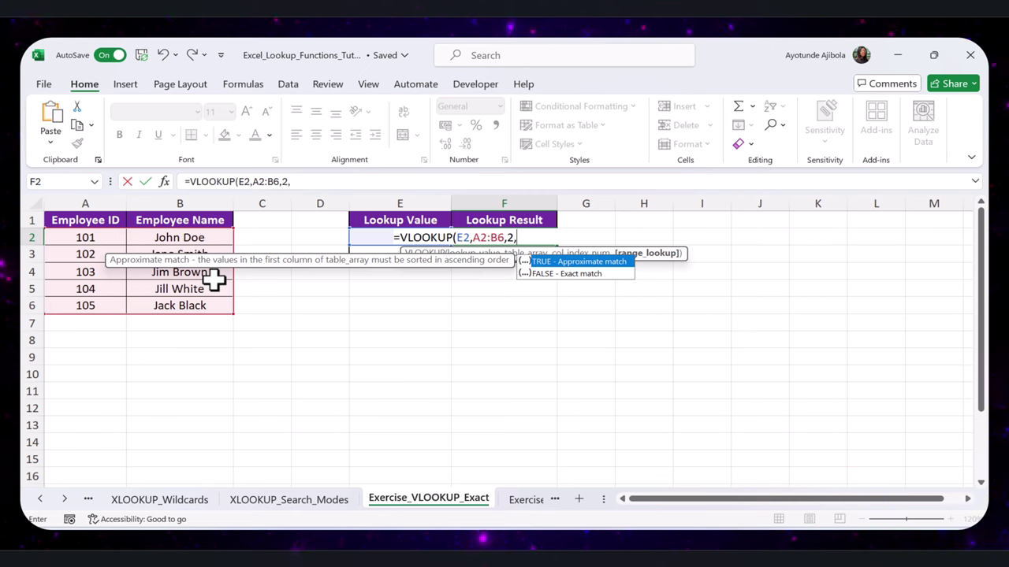
text(ALSE))
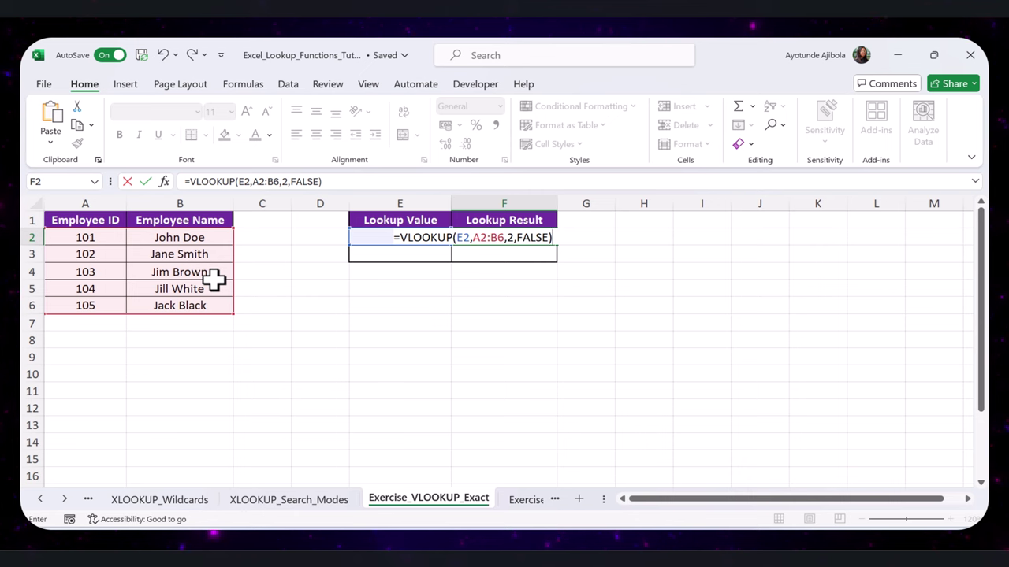
key(Return)
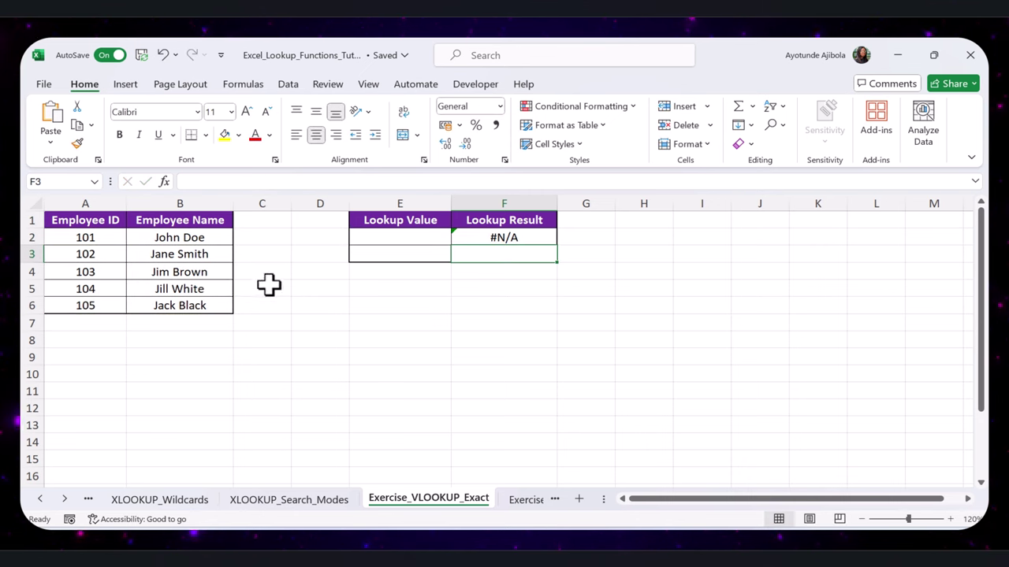
- Test the exact-match lookup by entering employee ID 101 in cell E2, and replace it with 102
click(372, 237)
text(101)
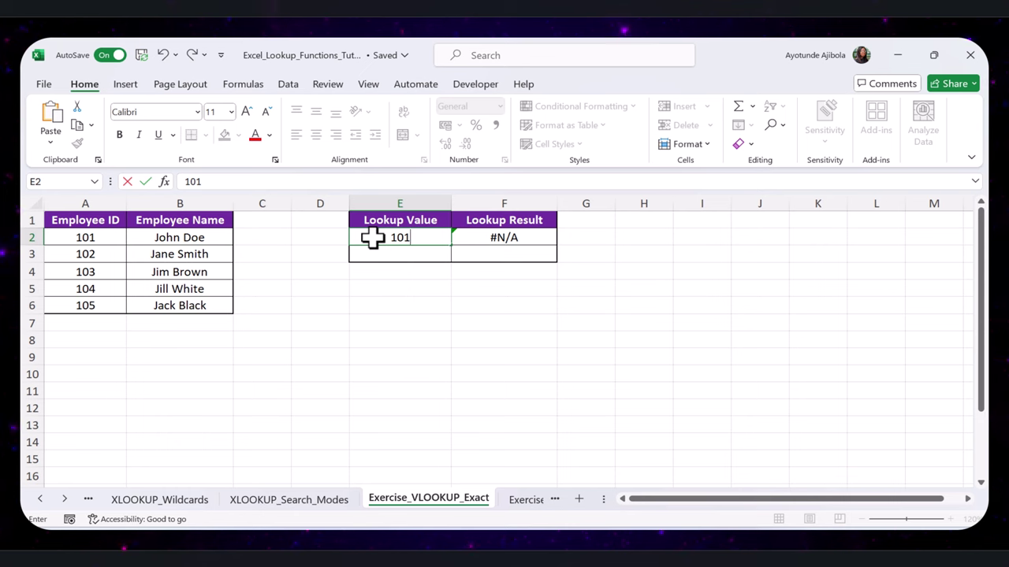
key(Return)
click(372, 237)
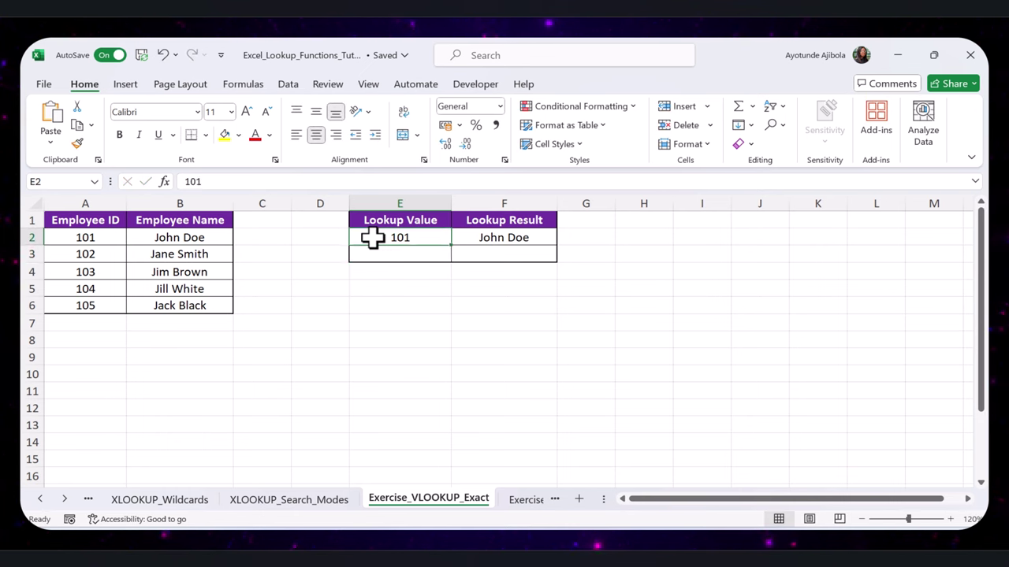
text(102)
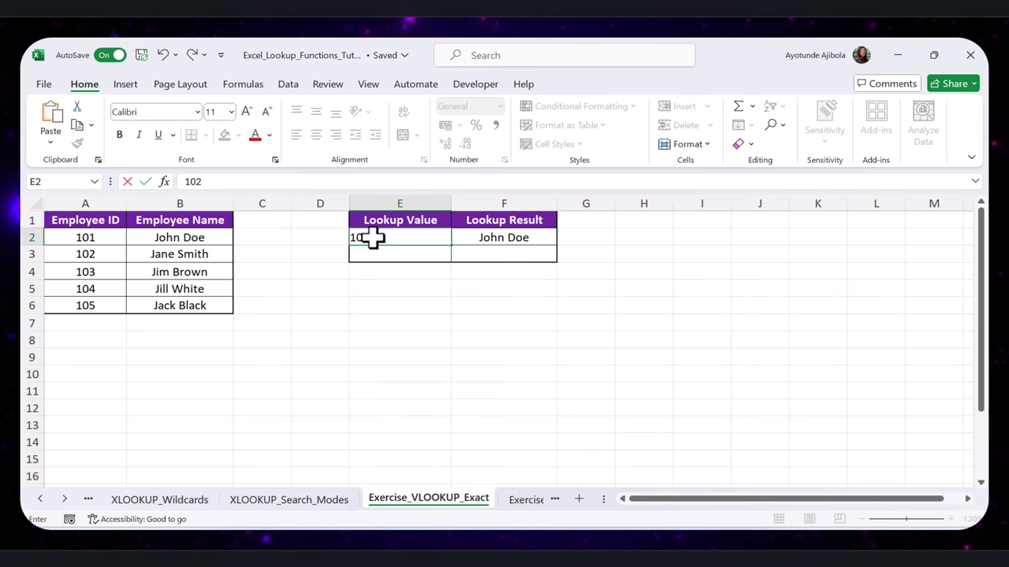
key(Return)
key(Up)
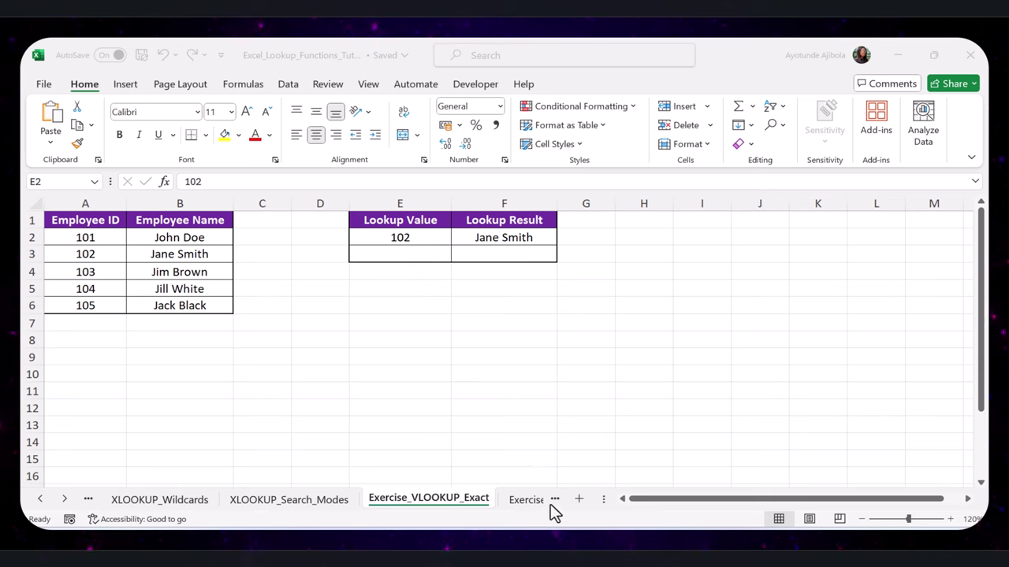
- Open the Exercise_VLOOKUP_Closest sheet
click(523, 498)
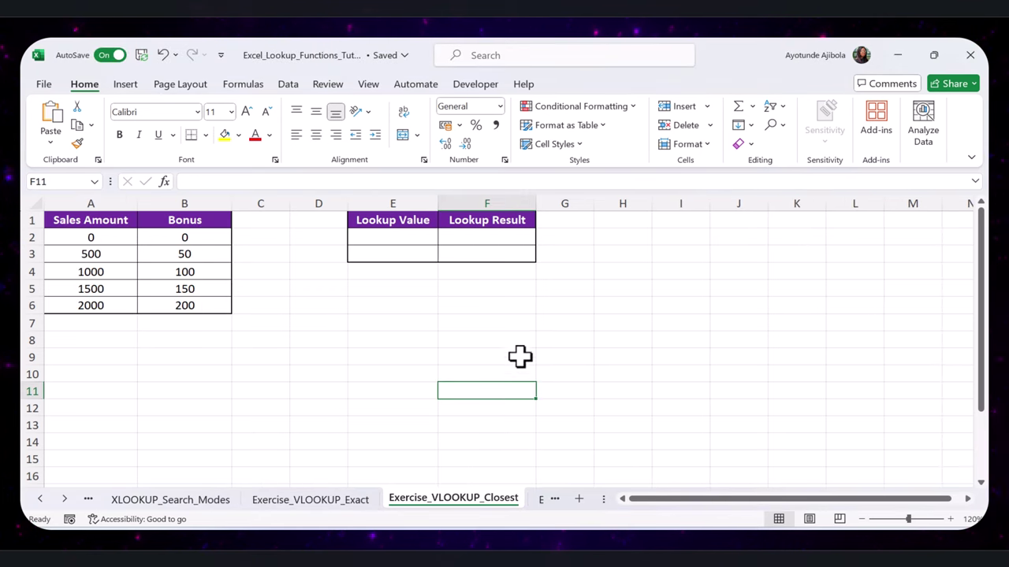
- Enter the approximate-match formula =VLOOKUP(E2,A2:B6,2,TRUE) in F2 to return the bonus for a sales amount
click(488, 240)
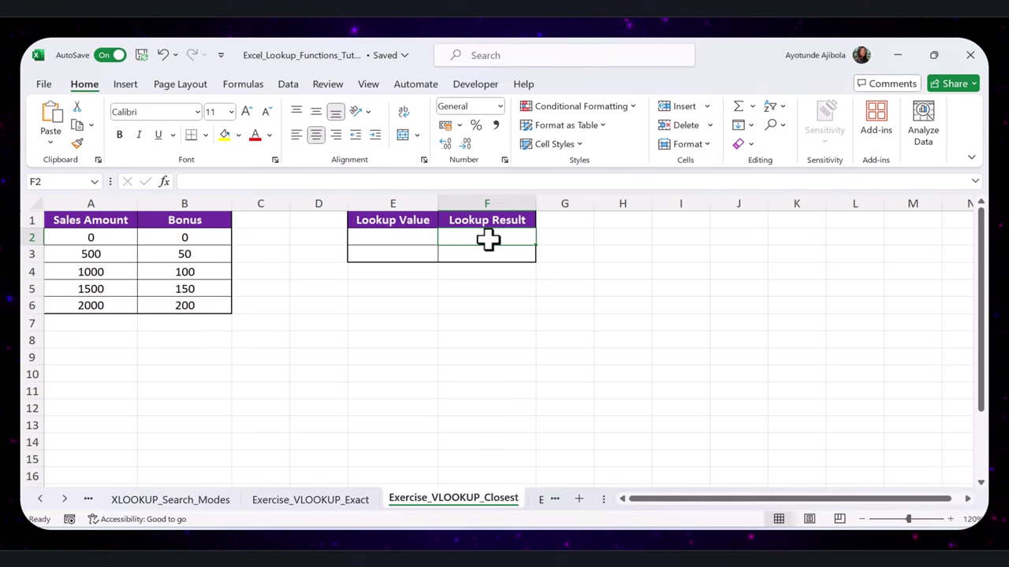
text(=V)
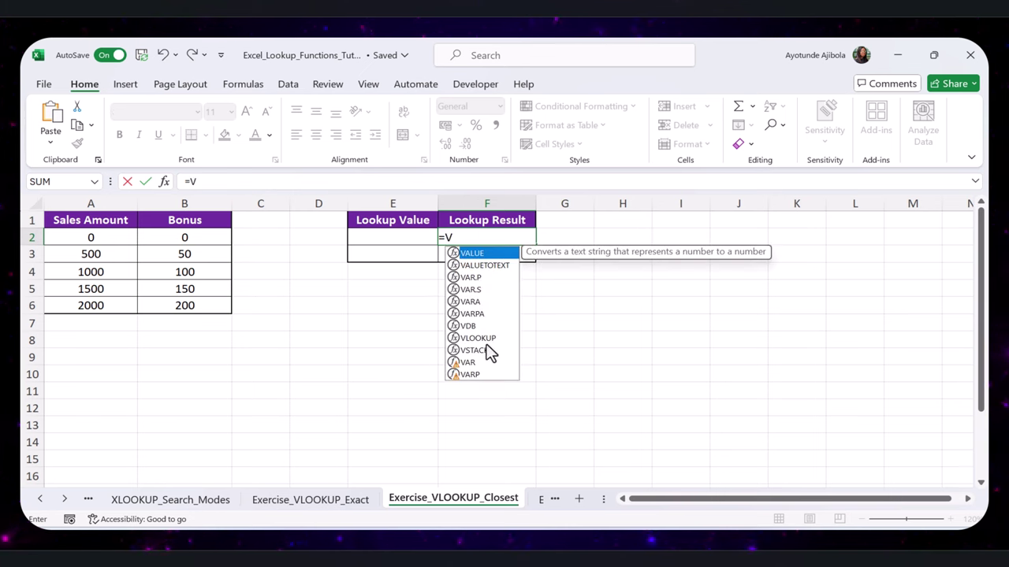
double_click(481, 338)
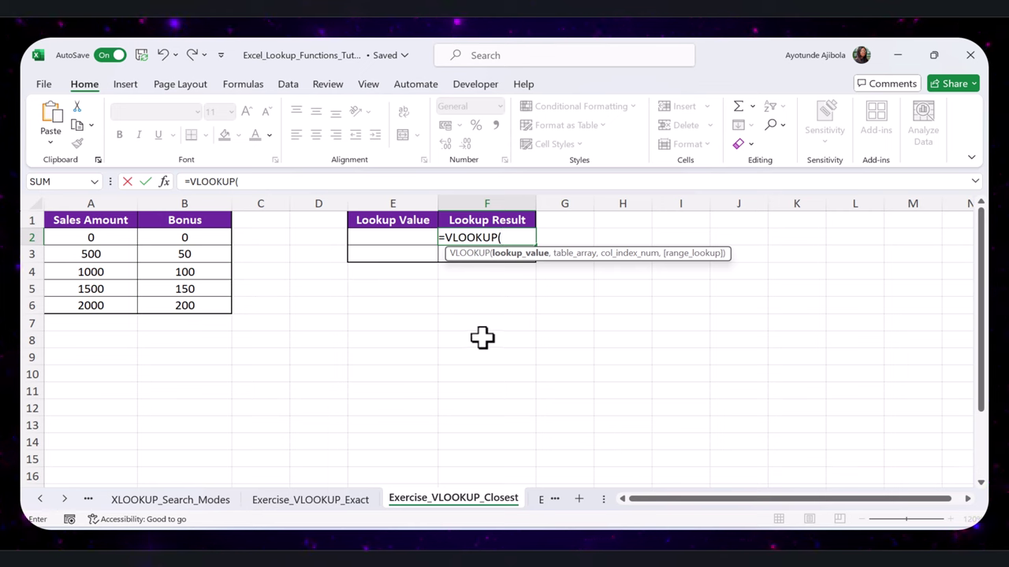
click(414, 235)
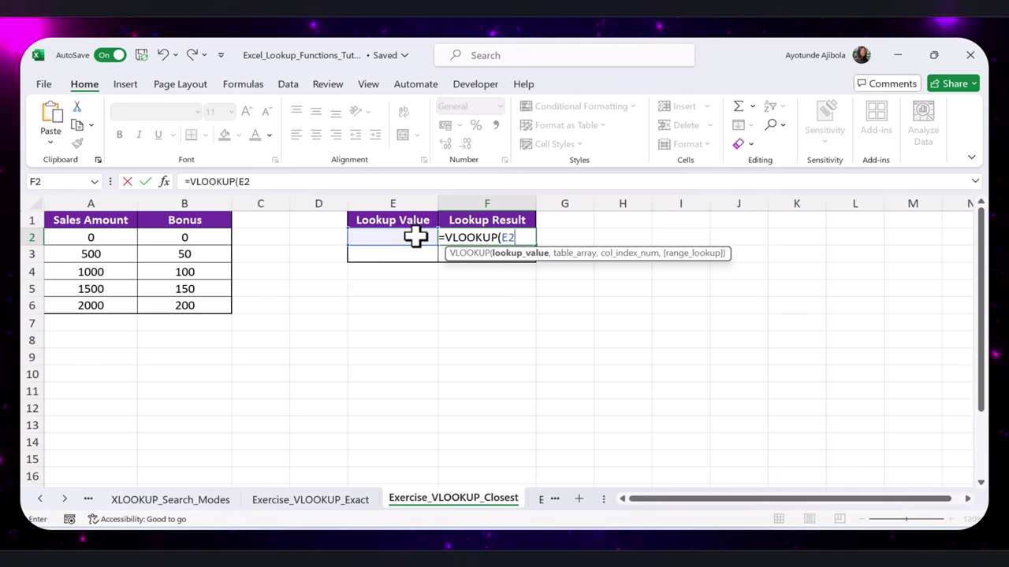
text(,)
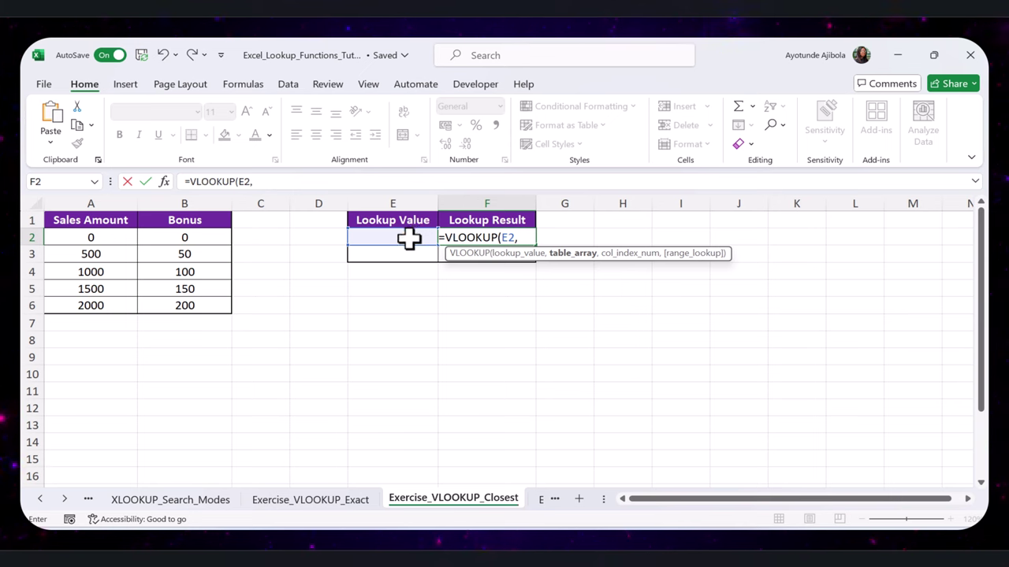
drag(113, 241, 180, 294)
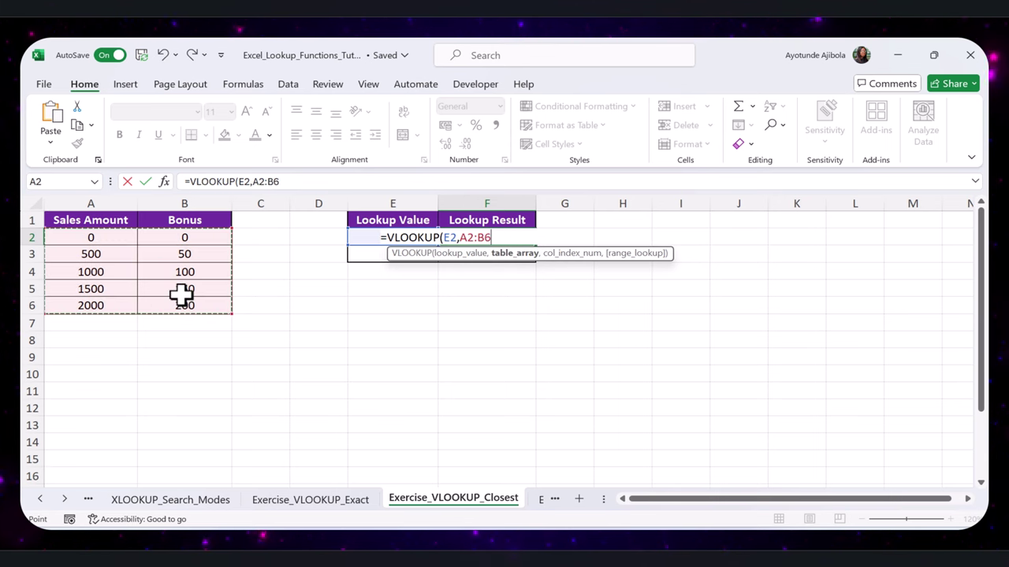
text(,)
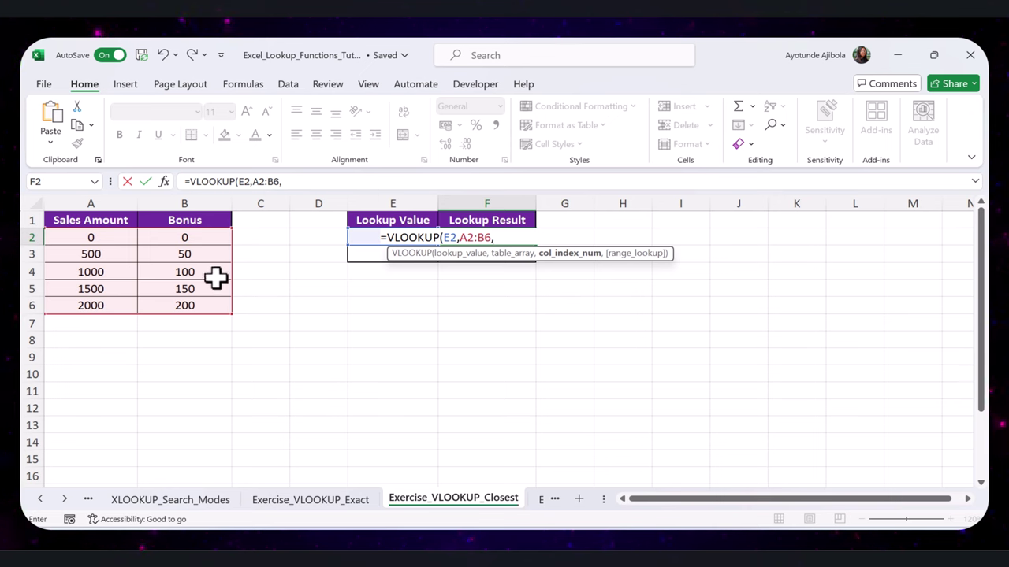
text(2,)
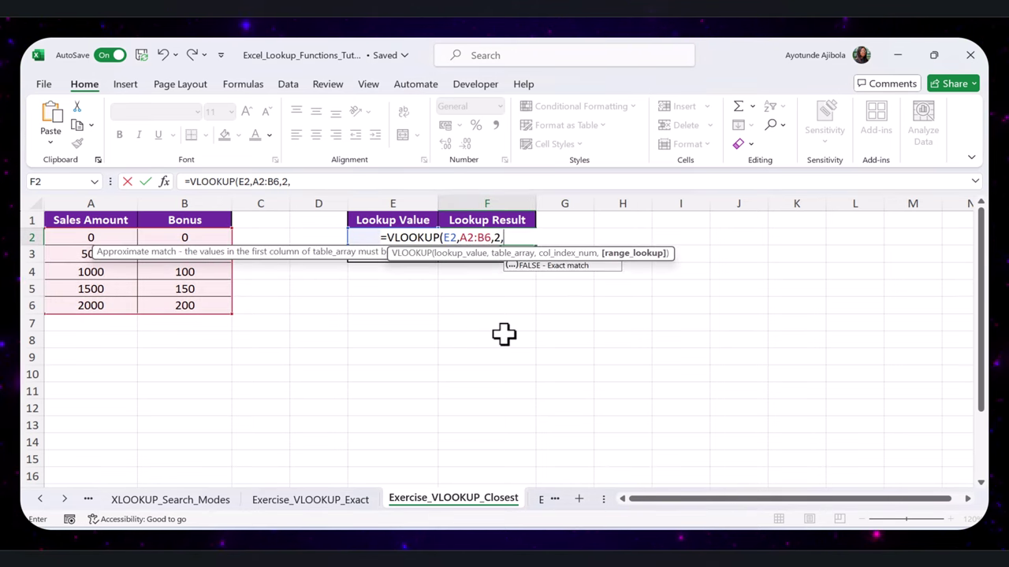
text(TRUE)
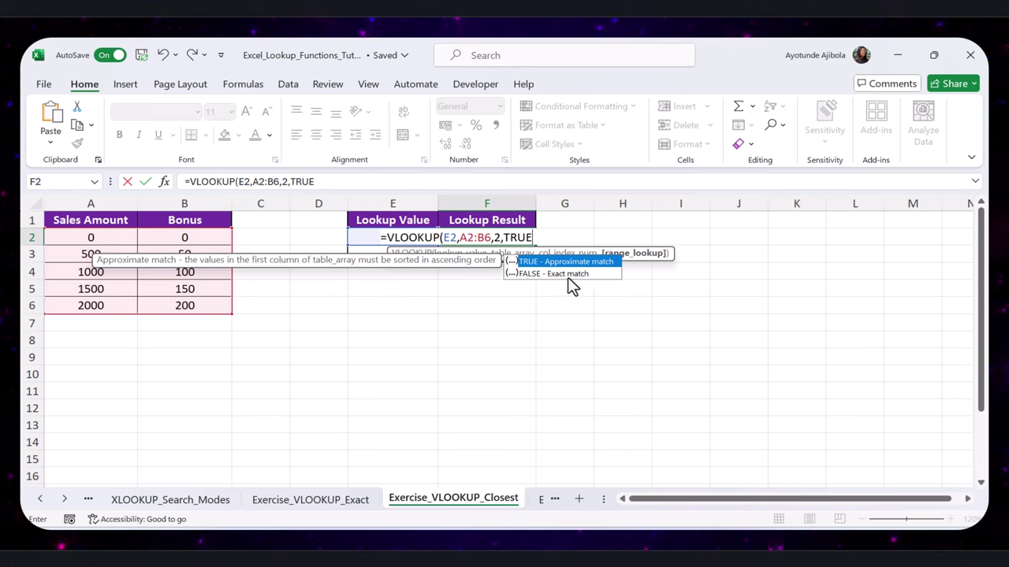
text())
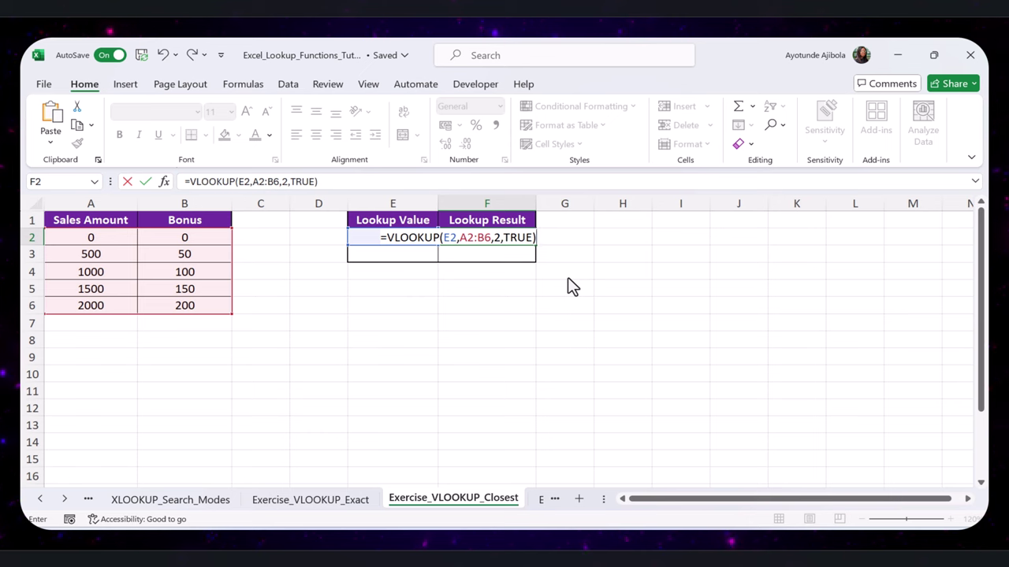
- Test the approximate-match lookup with a sales amount of 1200 in E2 and compare the result with the 1000 row of the bonus table
click(406, 238)
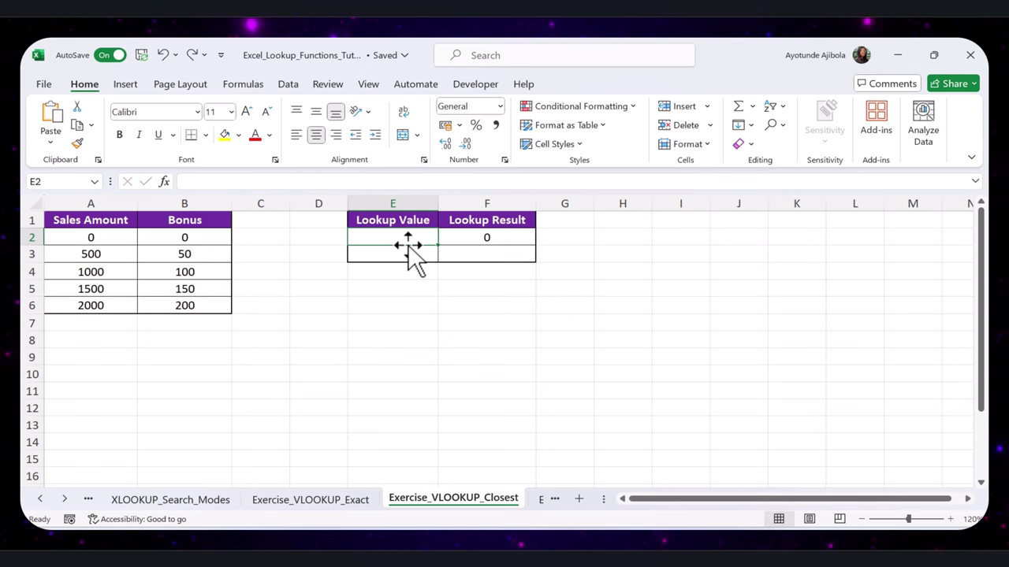
text(120)
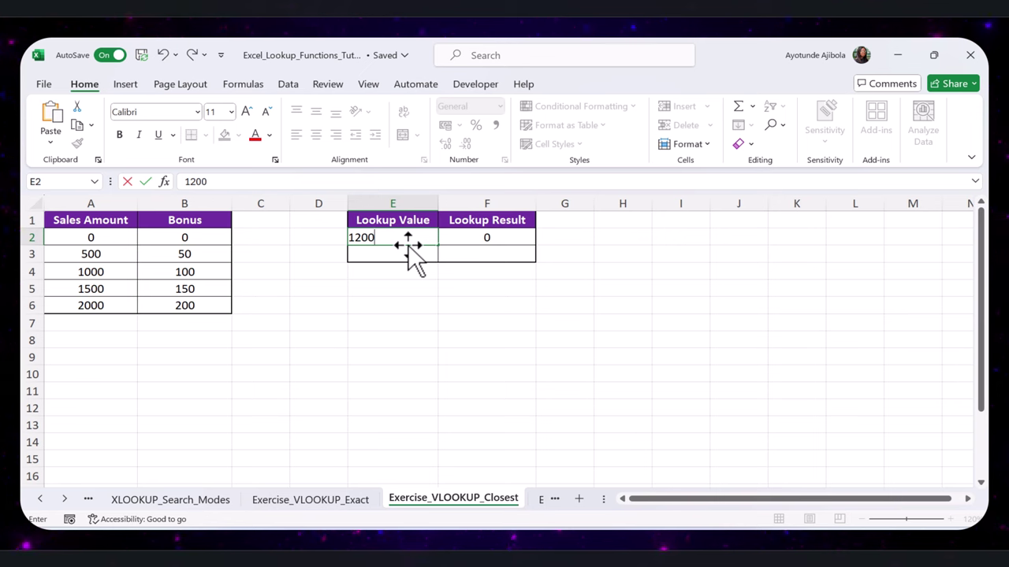
text(0)
key(Return)
click(407, 238)
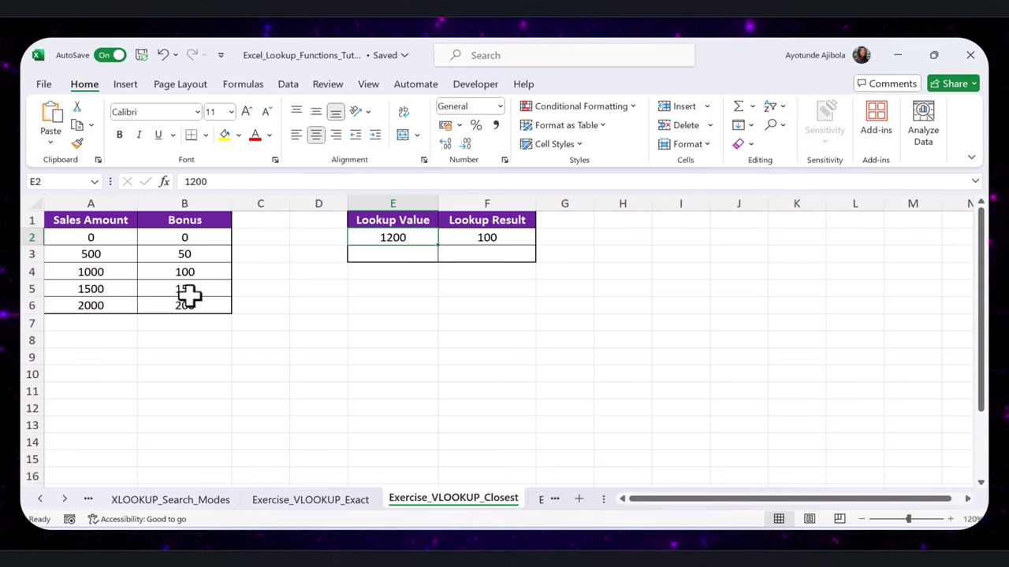
click(126, 272)
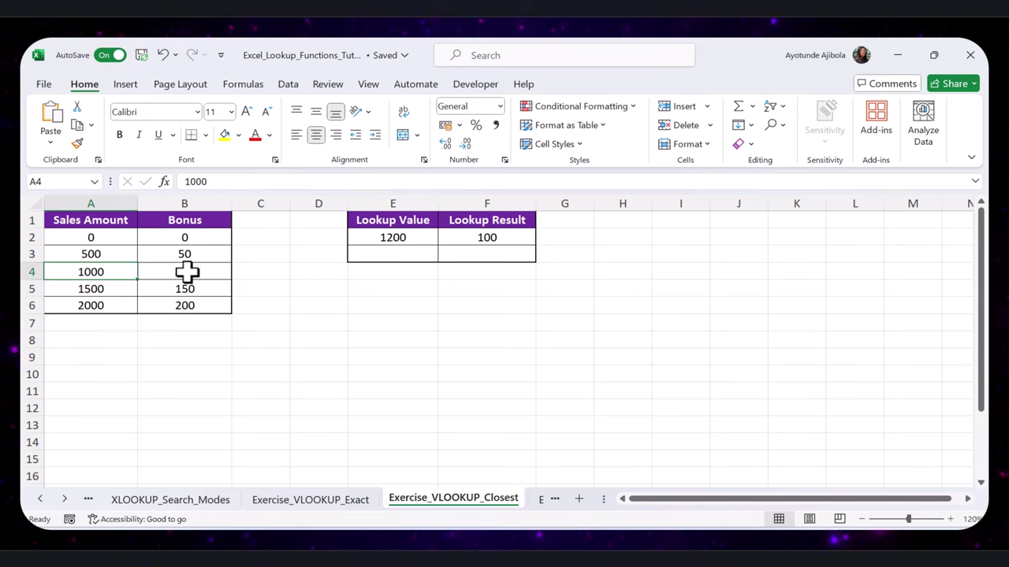
click(221, 271)
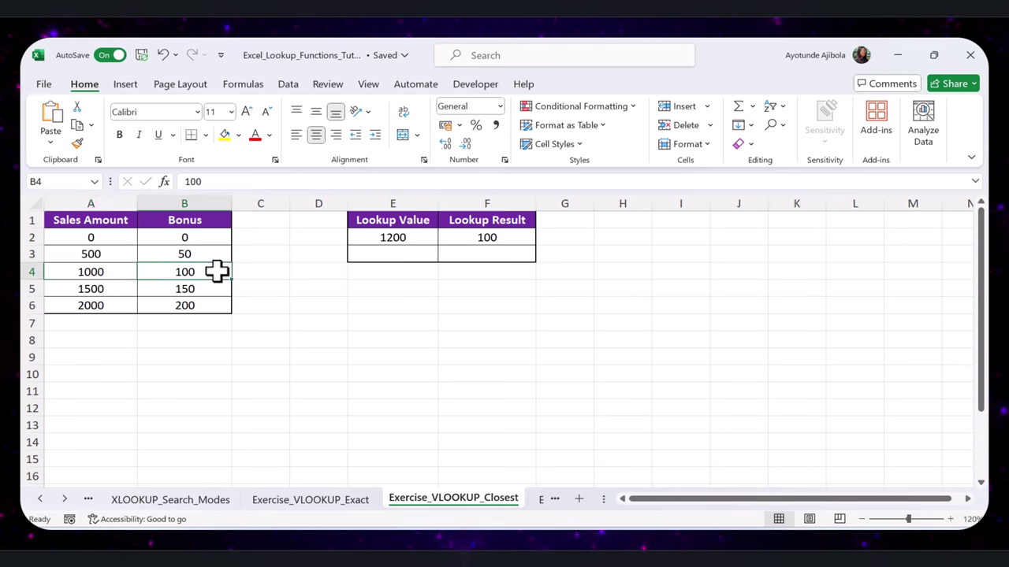
- Set the lookup value in E2 to 1750 and check the returned bonus against the 1500 row and the formula in F2
click(417, 241)
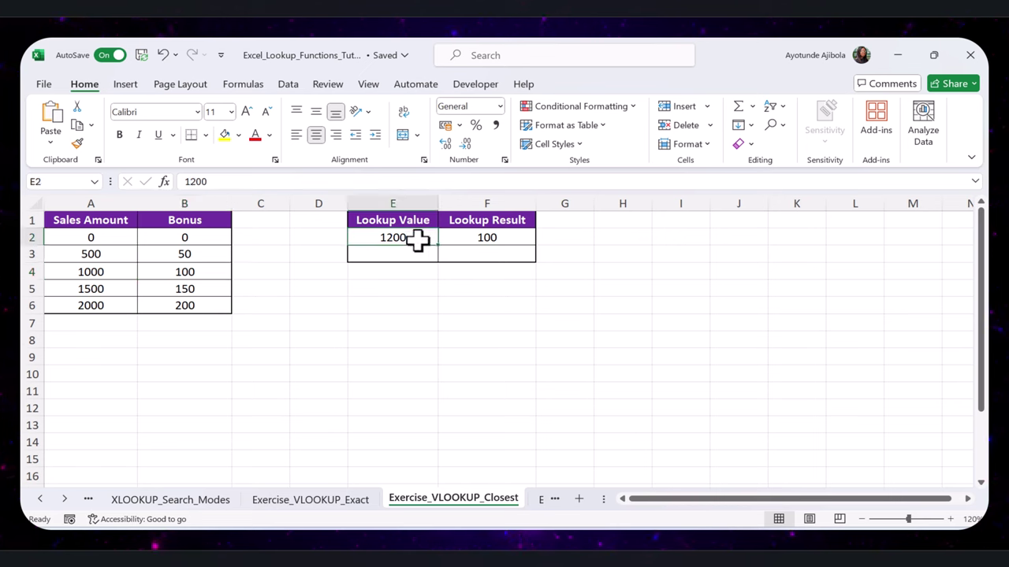
text(1750)
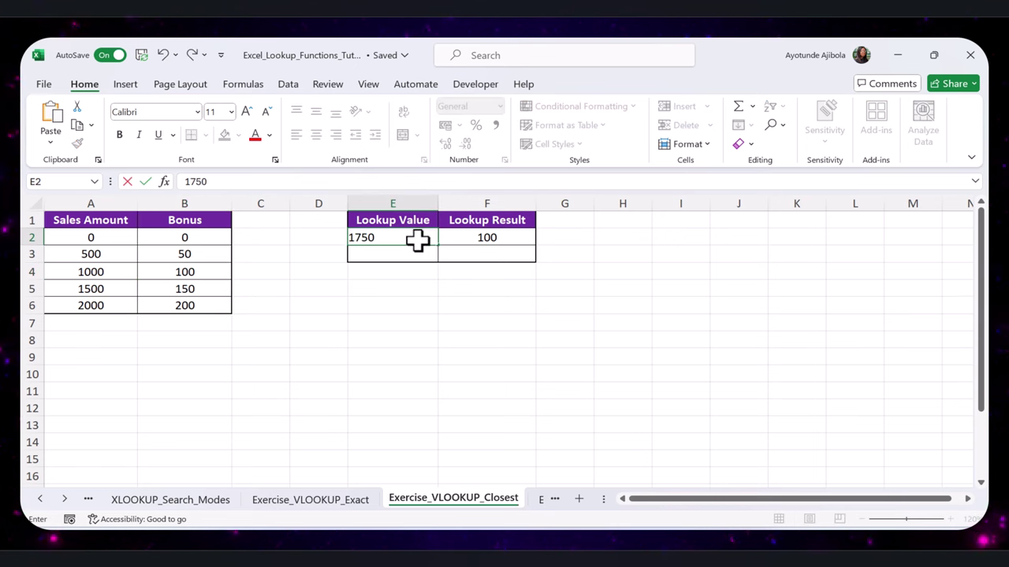
key(Return)
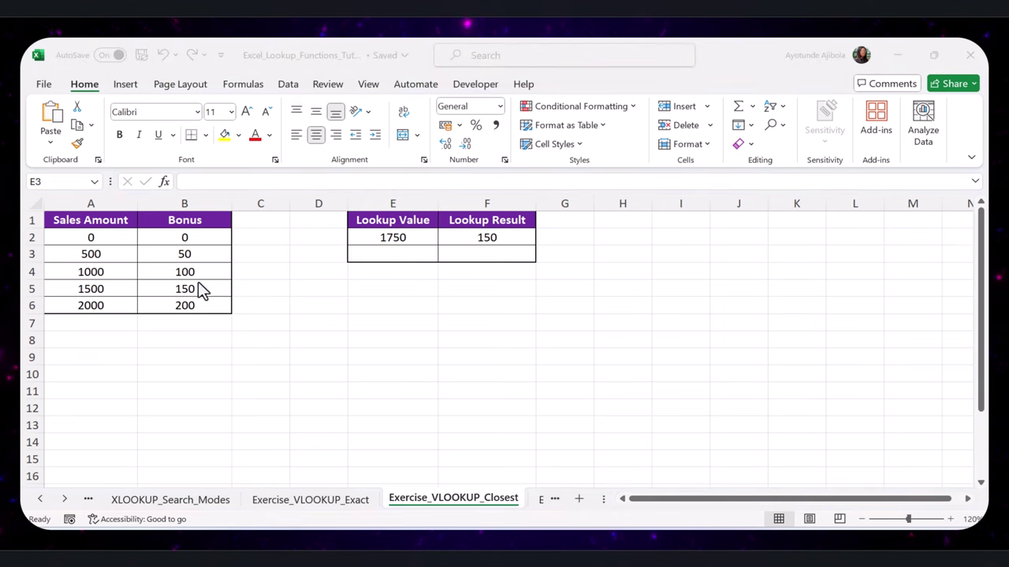
click(98, 291)
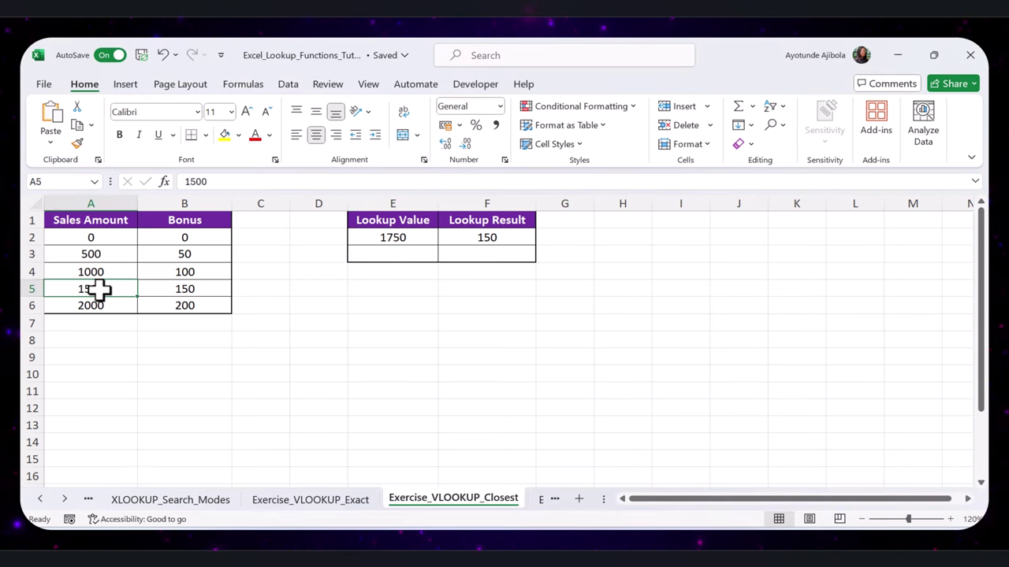
click(214, 290)
click(483, 238)
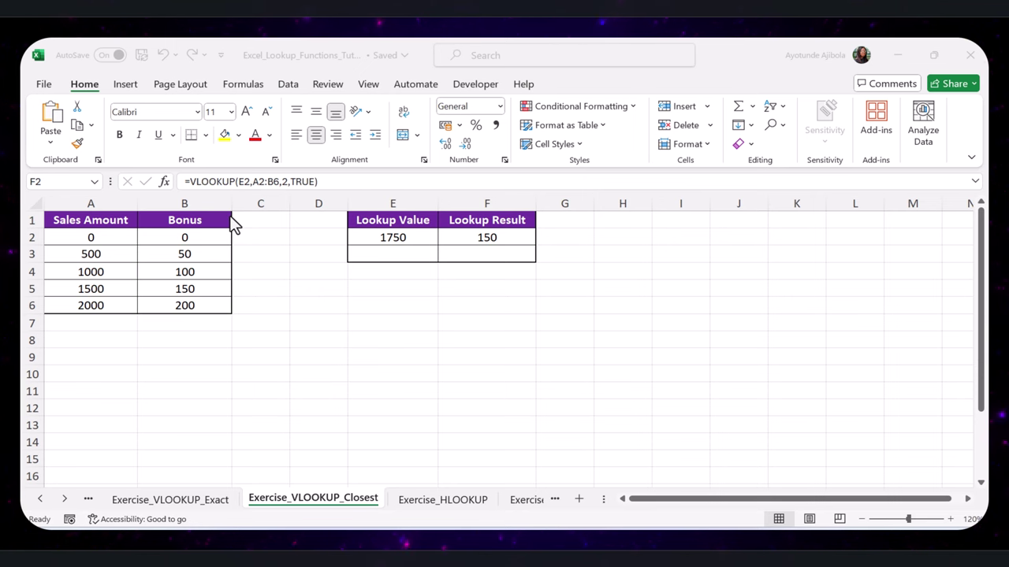
- On the Exercise_HLOOKUP sheet, enter =HLOOKUP(H3,A2:F3,2,FALSE) in I3 to return the product name for an exact product ID
click(442, 501)
click(646, 325)
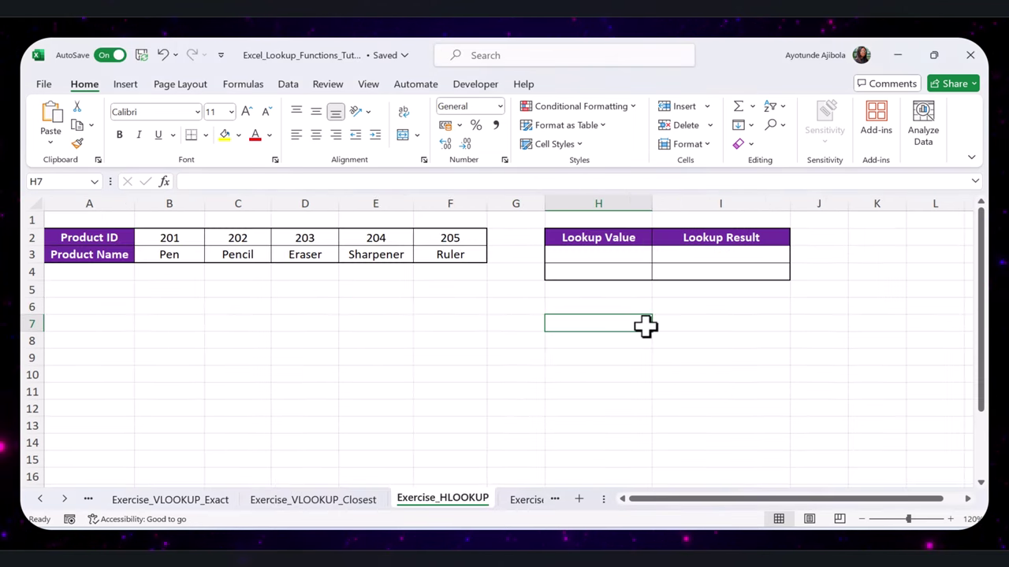
click(726, 256)
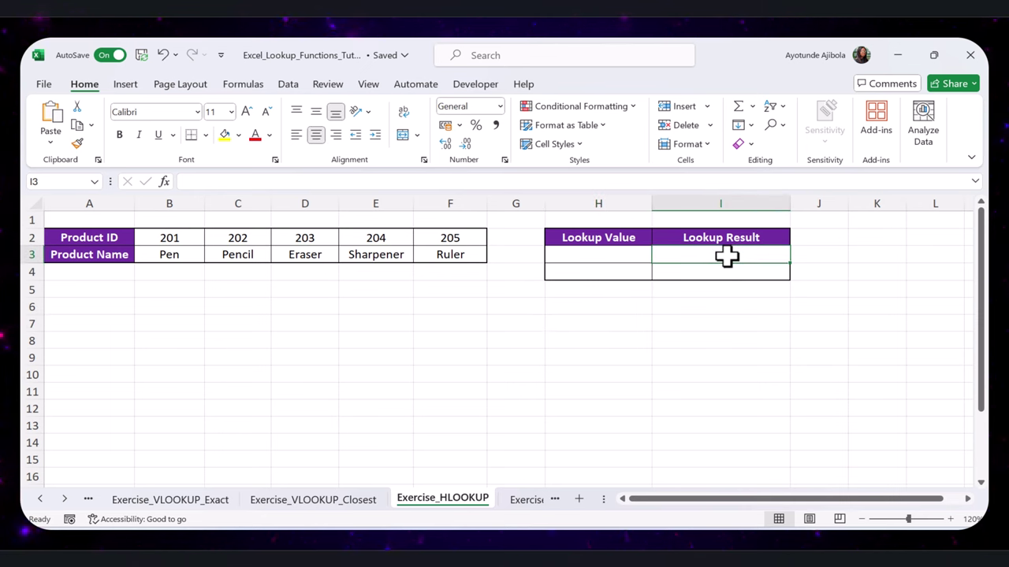
text(=)
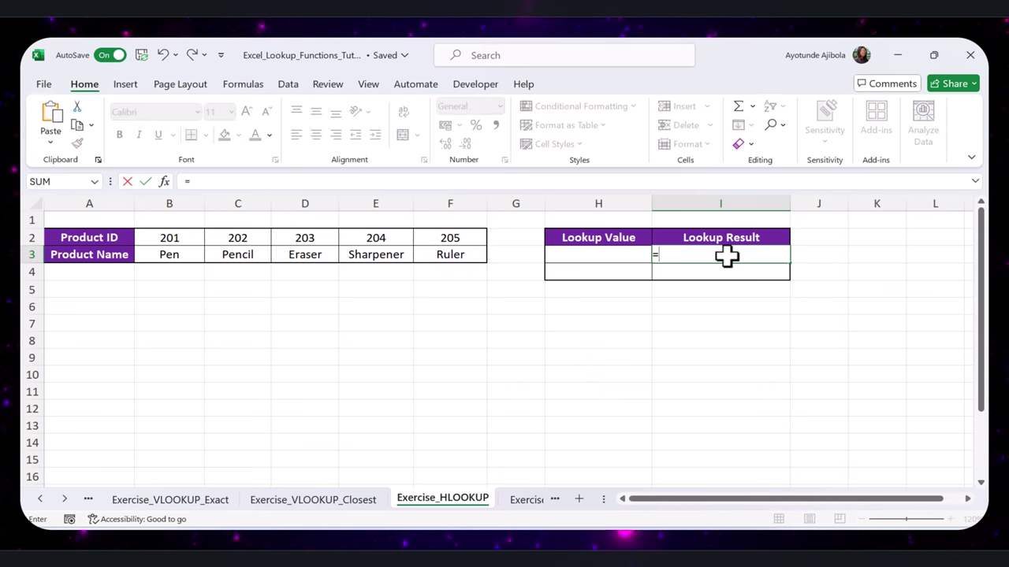
text(H)
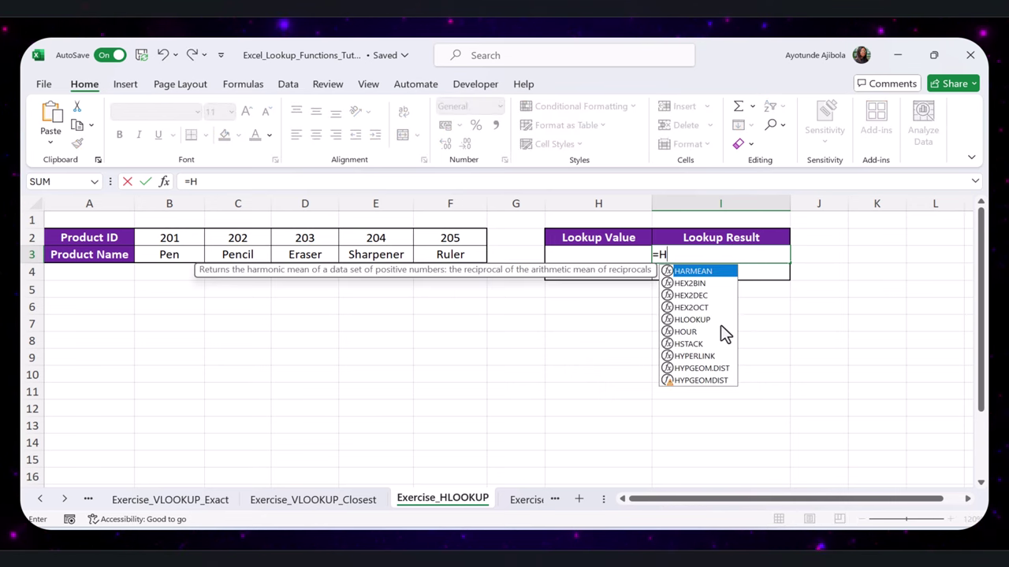
double_click(706, 320)
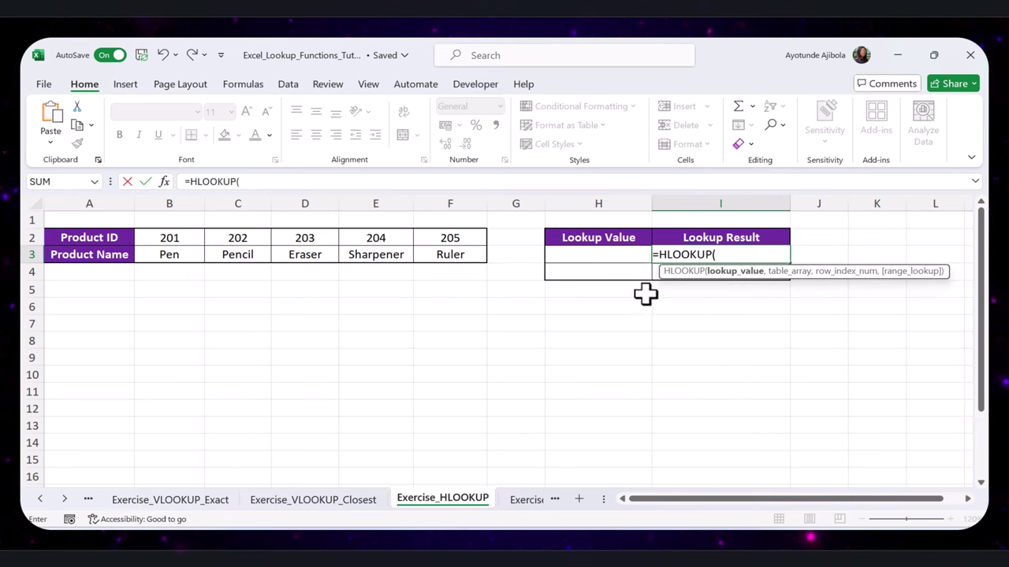
click(616, 255)
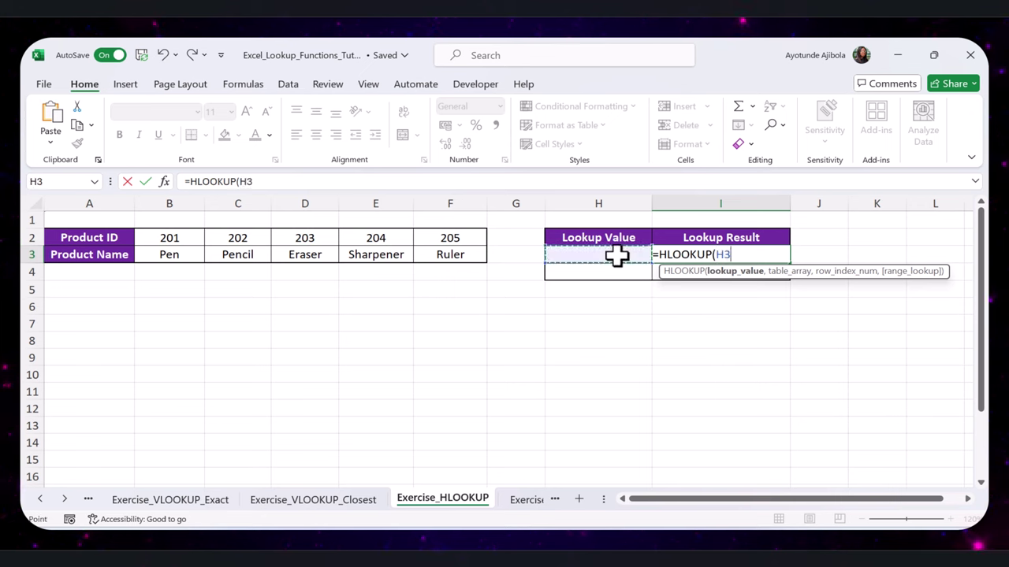
text(,)
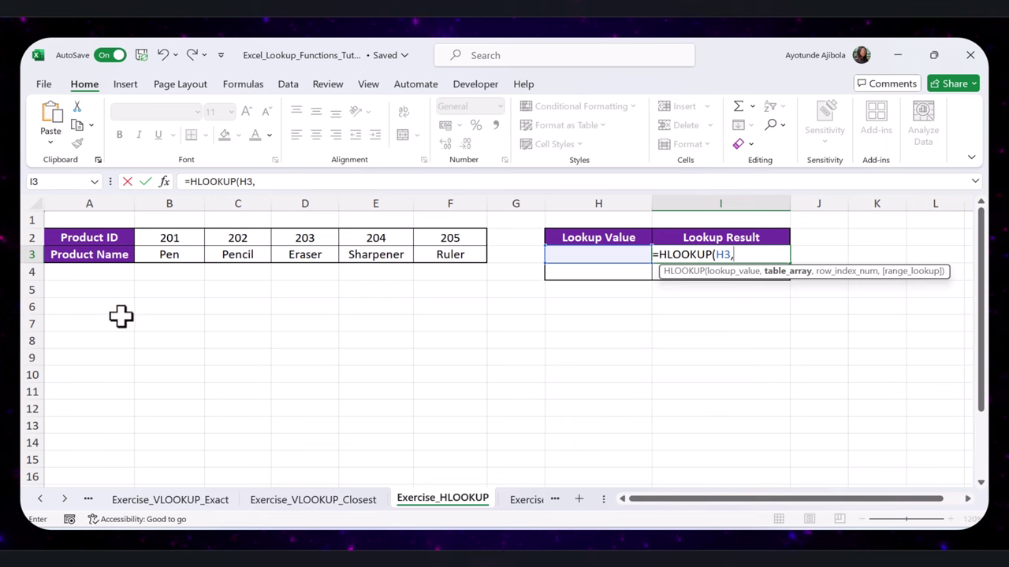
drag(96, 237, 421, 257)
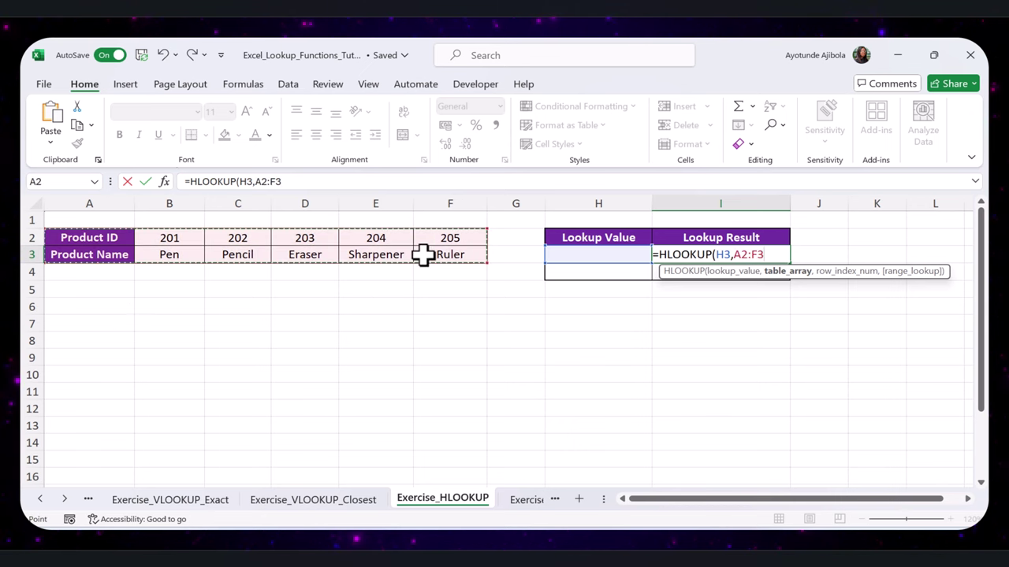
text(,)
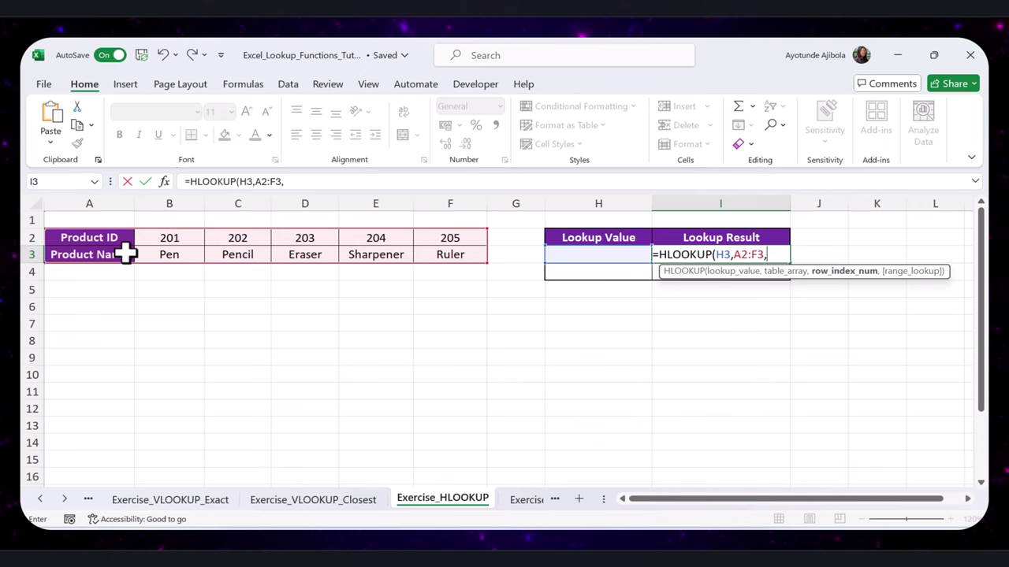
text(2,)
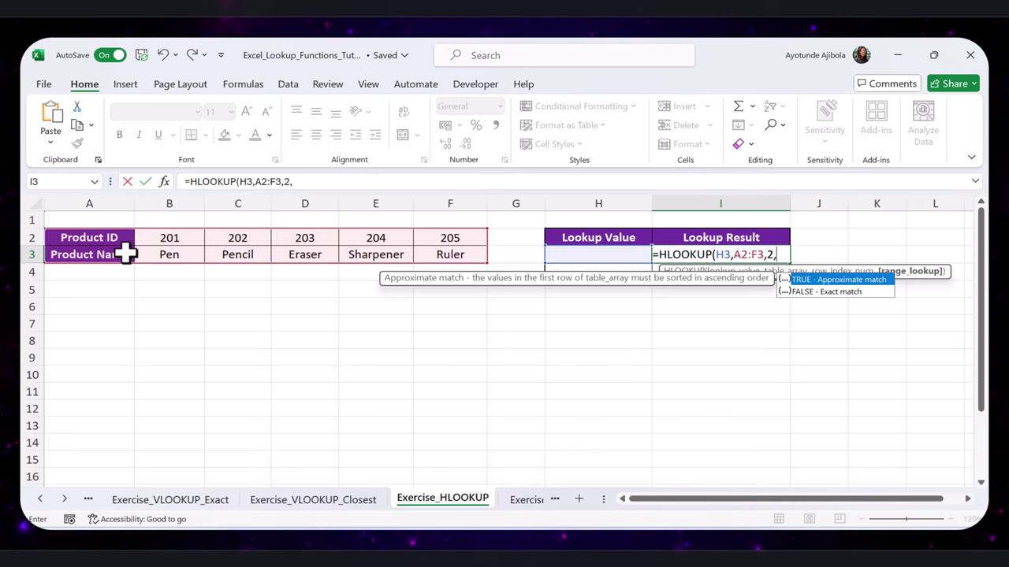
text(FALSE)
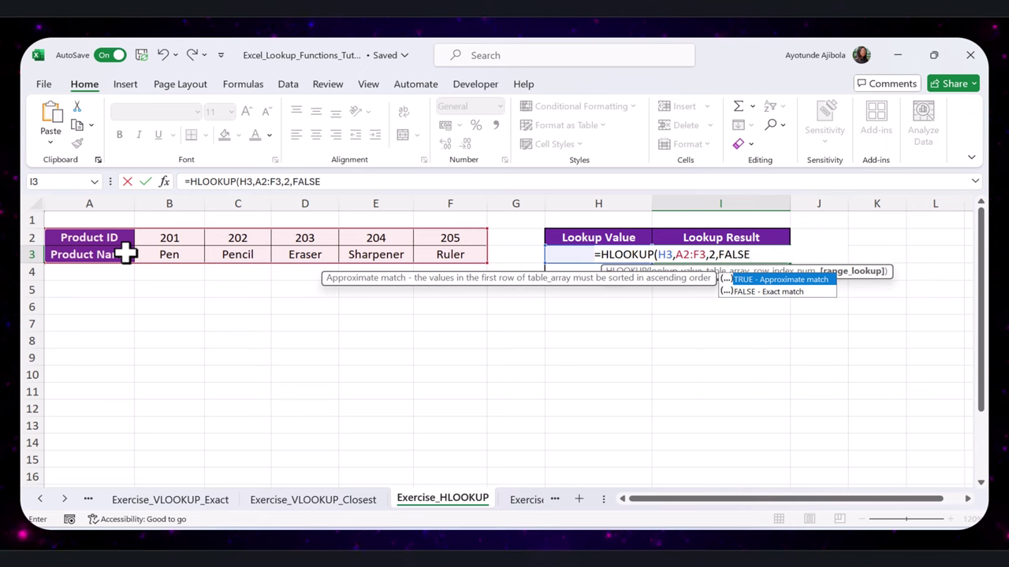
text())
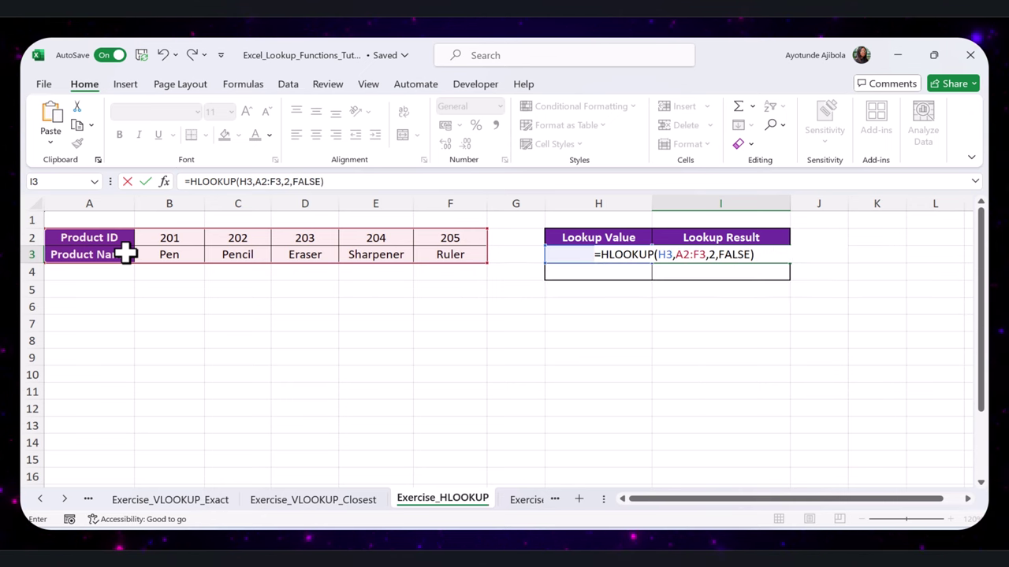
key(ctrl+Return)
- Test the horizontal lookup by entering product ID 202 in cell H3
key(Left)
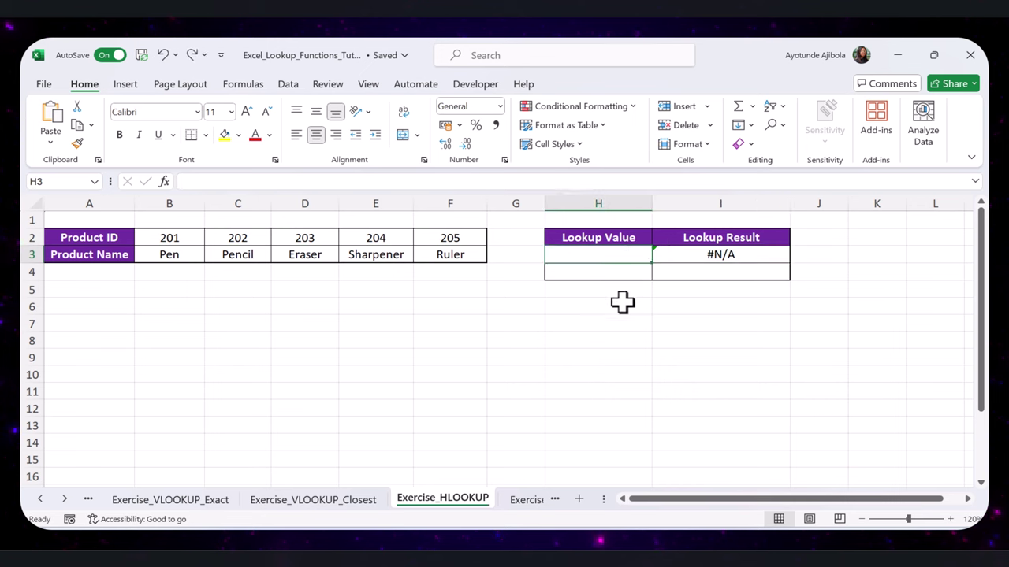
text(202)
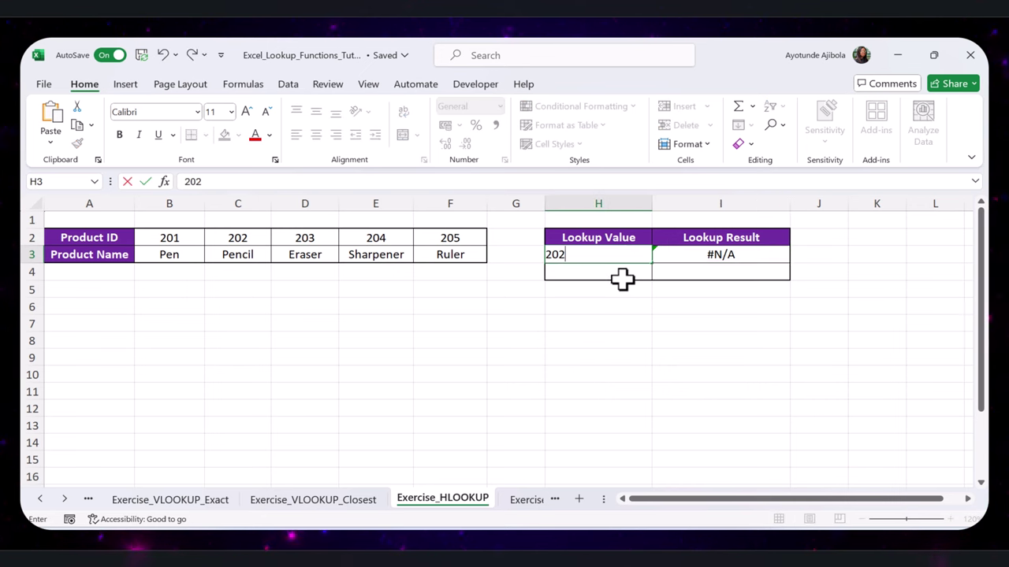
key(Return)
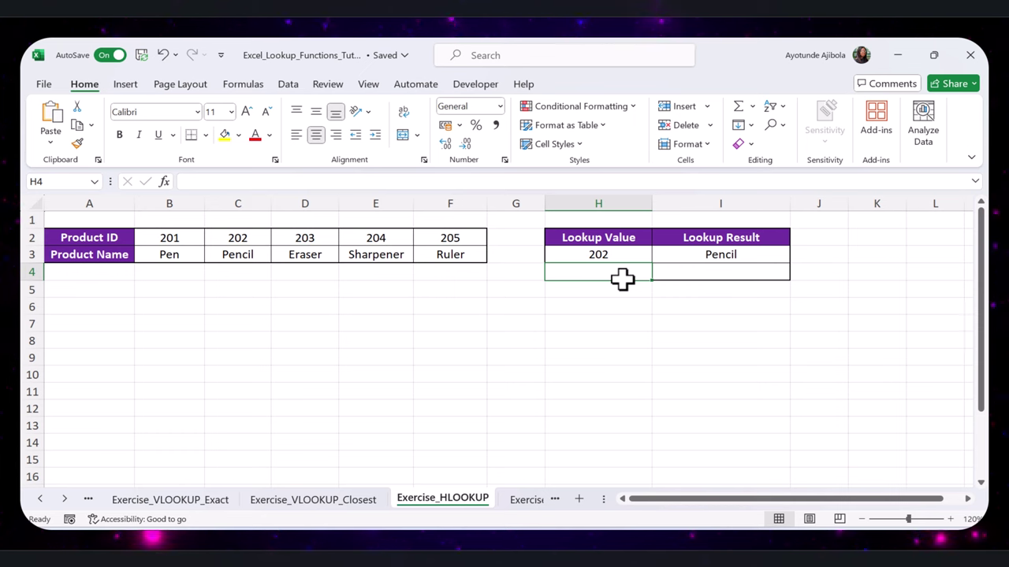
- Set the lookup value in H3 to product ID 204 to test the horizontal lookup again
key(Up)
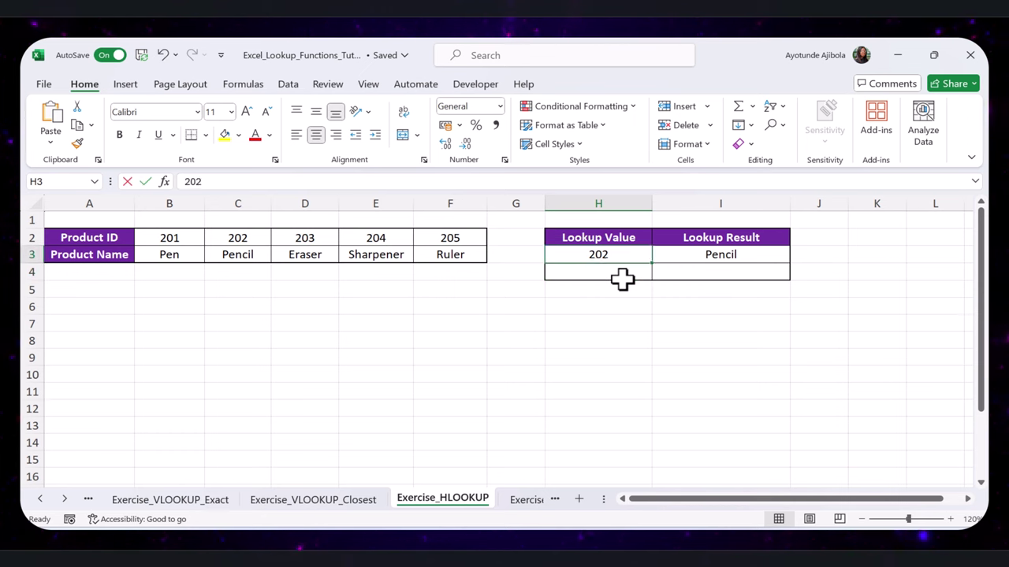
text(204)
key(Return)
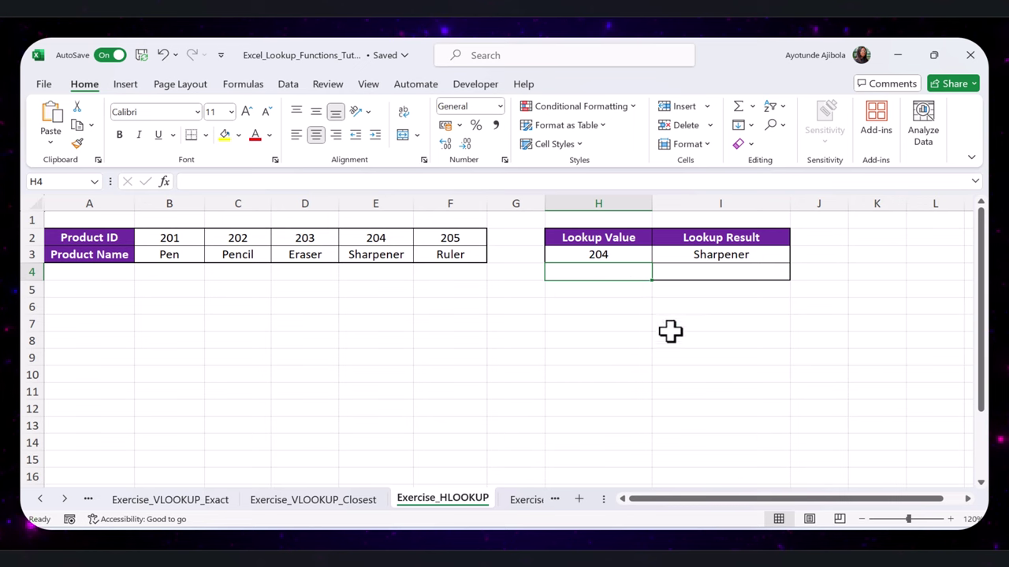
- On the Exercise_XLOOKUP_Multiple sheet, enter =XLOOKUP(E2,A2:A6,B2:C6,"Not Found") in F2 to return both product and quantity
click(516, 500)
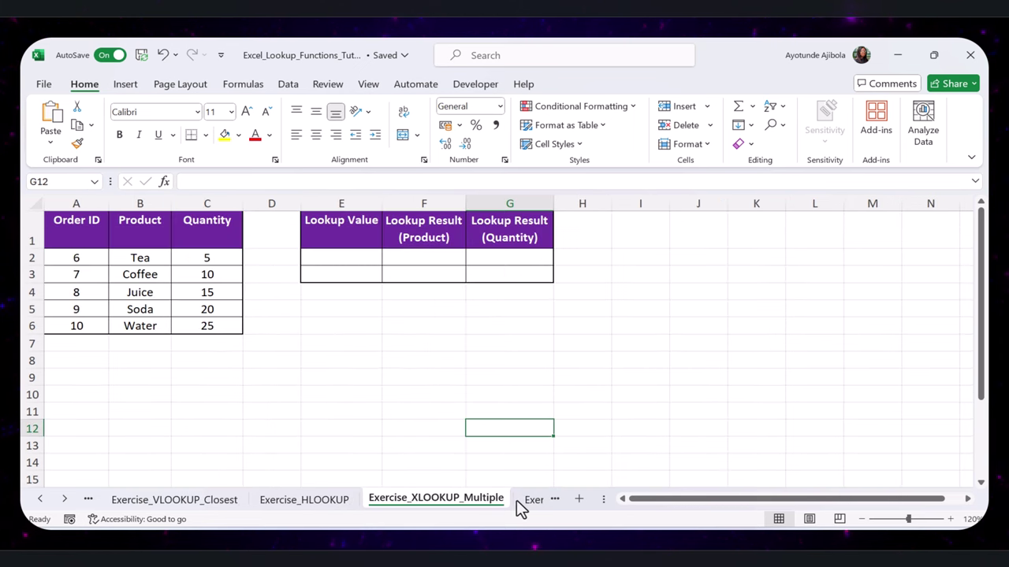
click(427, 263)
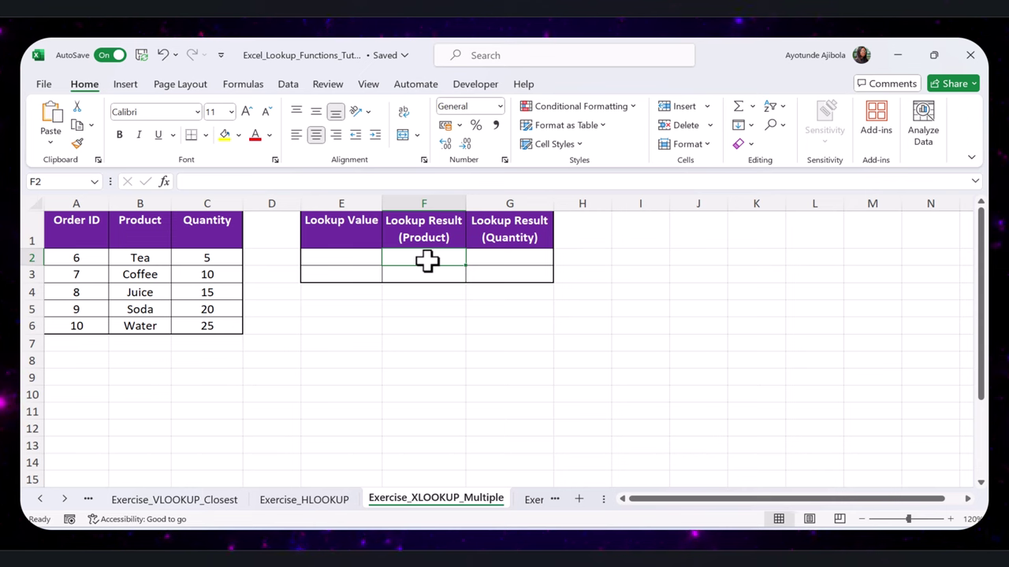
text(=)
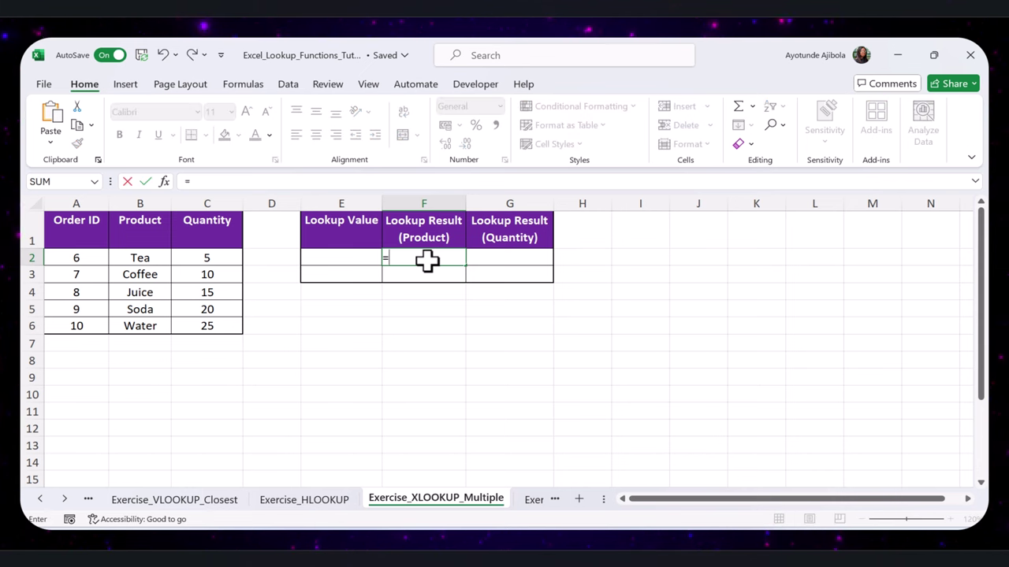
text(X)
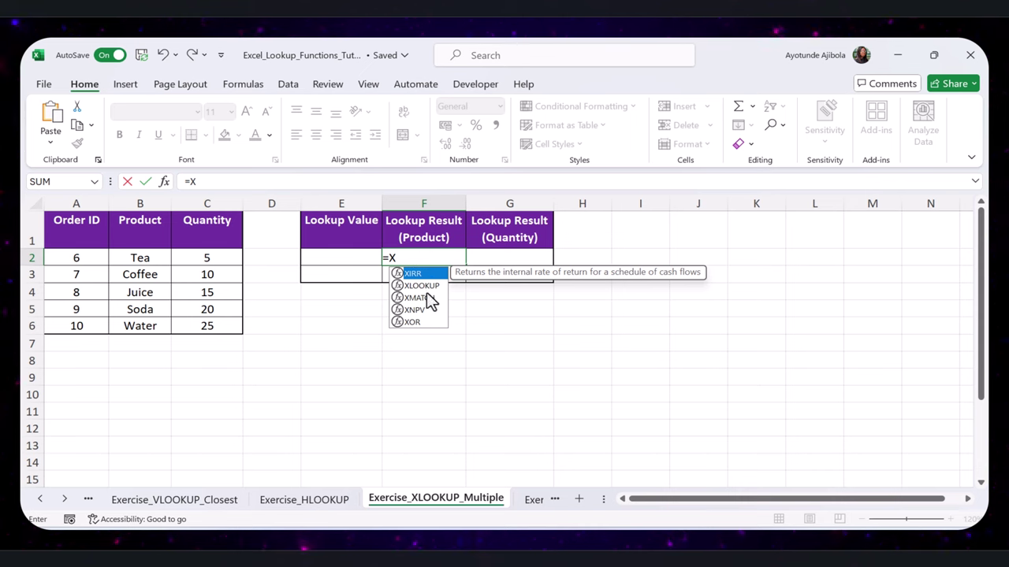
double_click(420, 285)
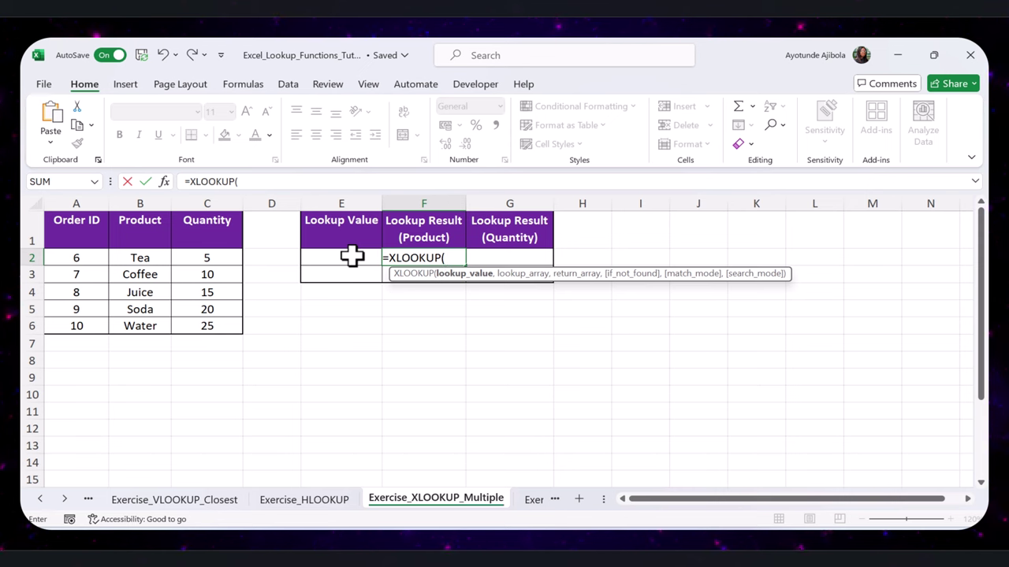
click(352, 256)
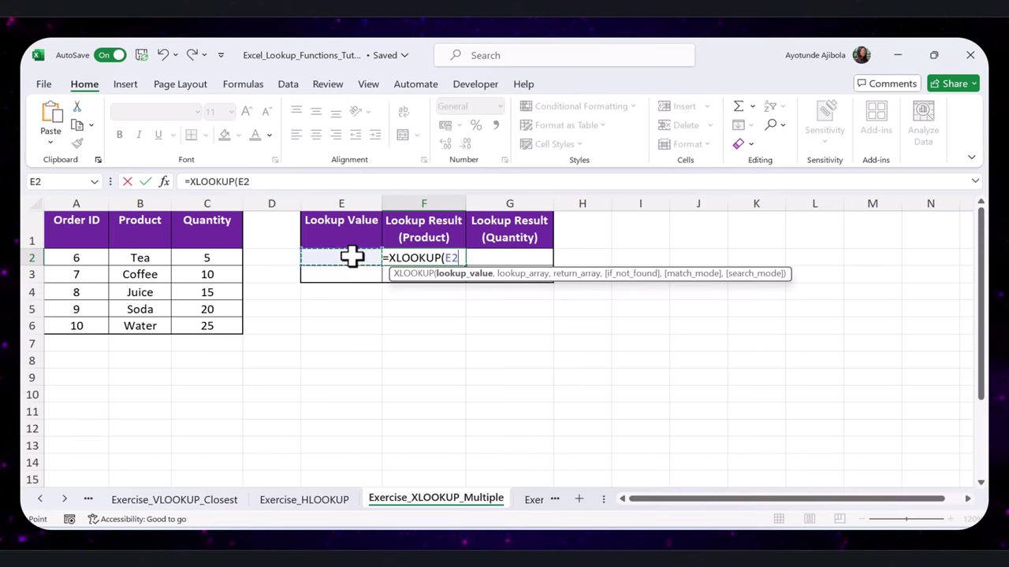
text(,)
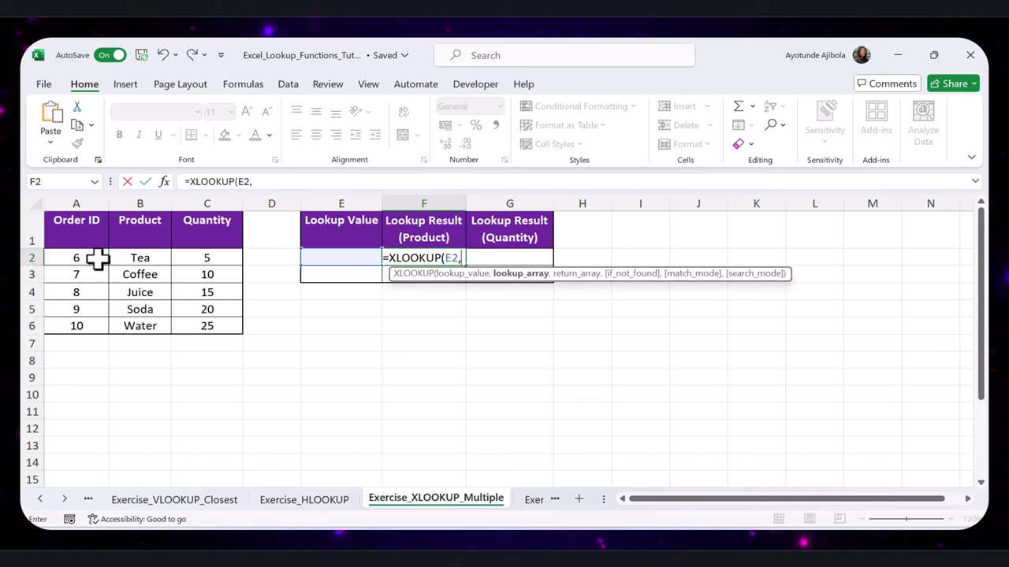
drag(81, 259, 77, 323)
text(,)
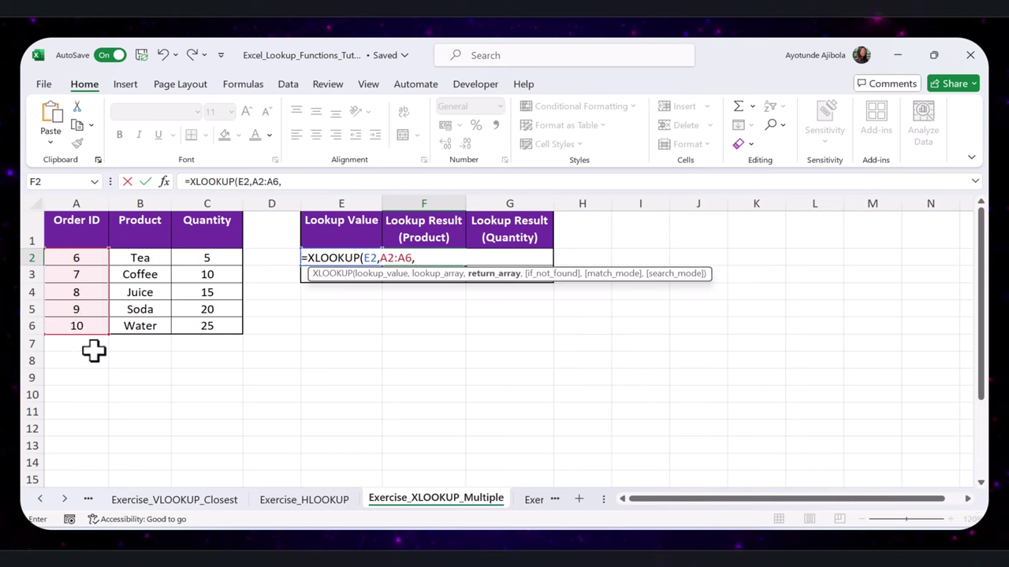
drag(144, 259, 221, 322)
text(,"Not Found)
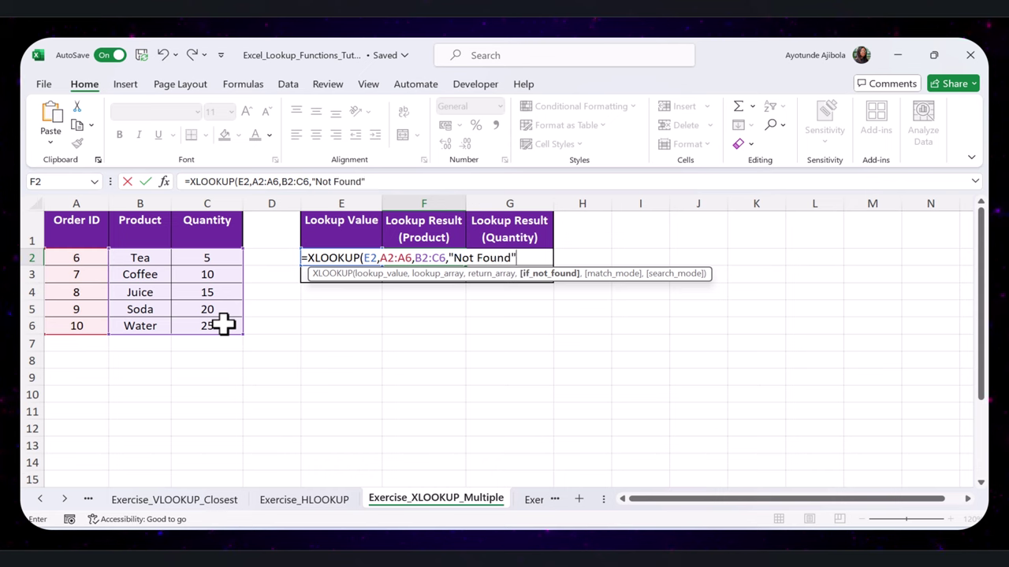
text())
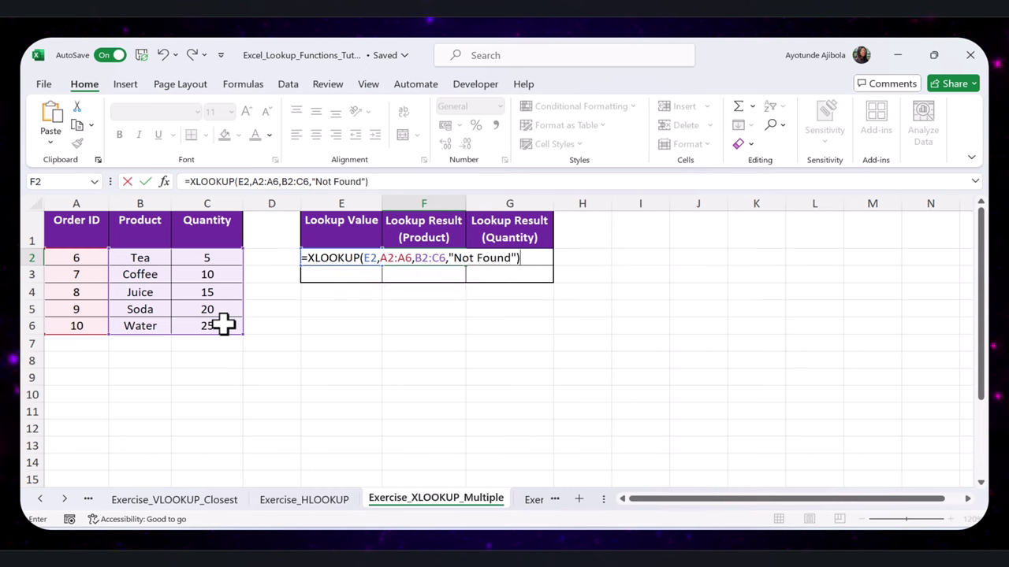
key(Return)
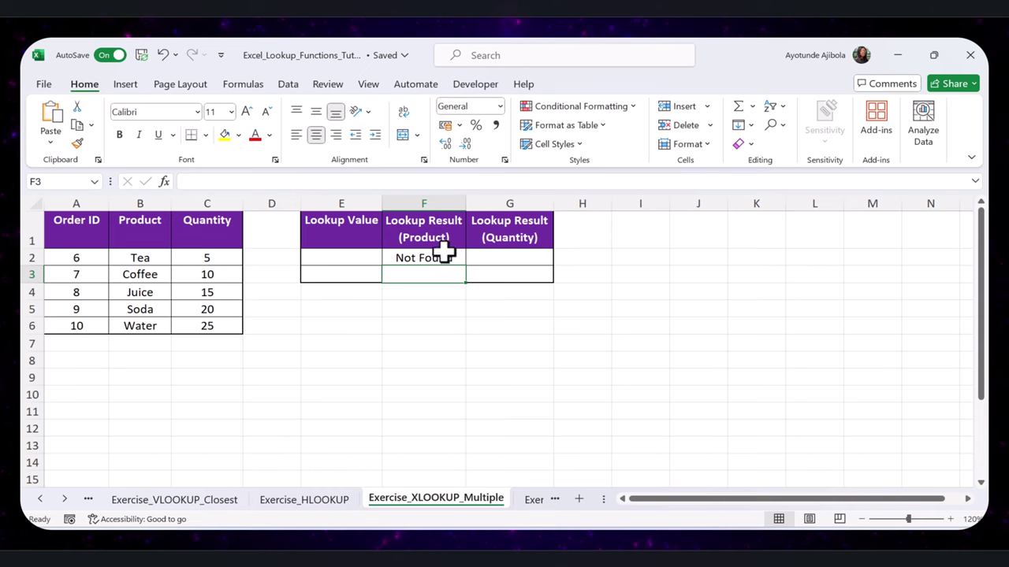
- Test the two-column lookup by entering 6 as the lookup value in E2 and replacing it with 10
click(352, 256)
text(6)
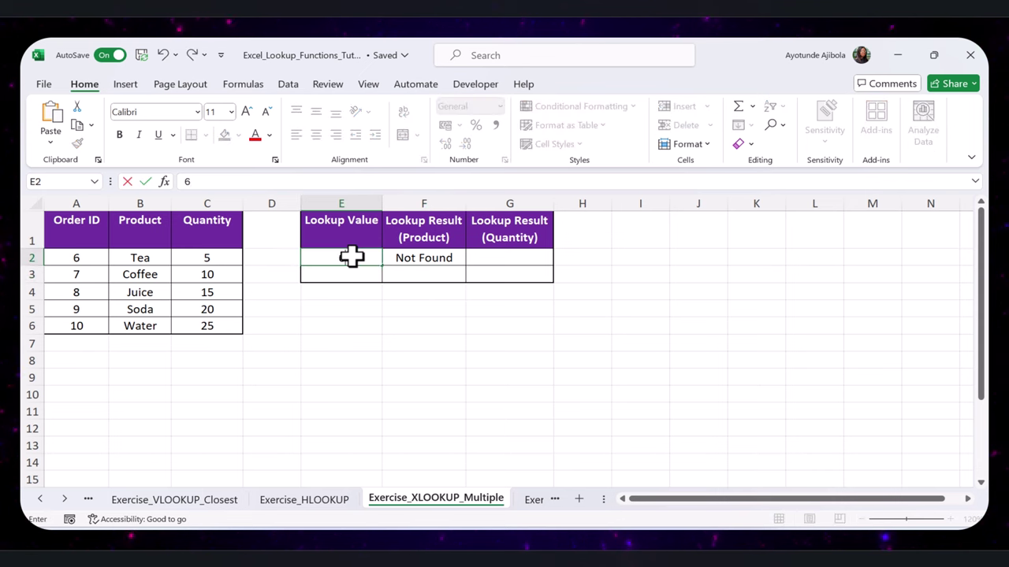
key(Return)
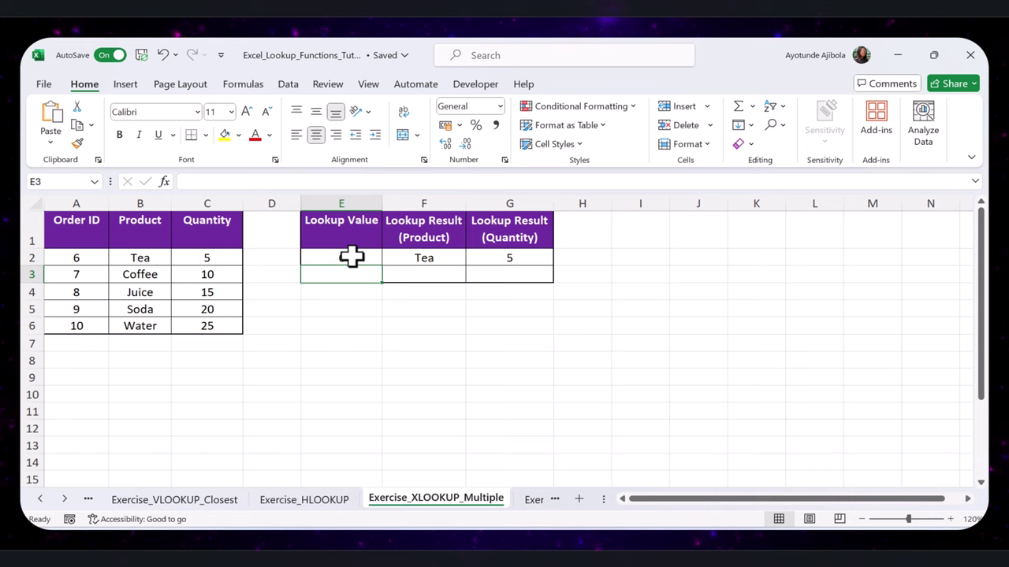
key(Up)
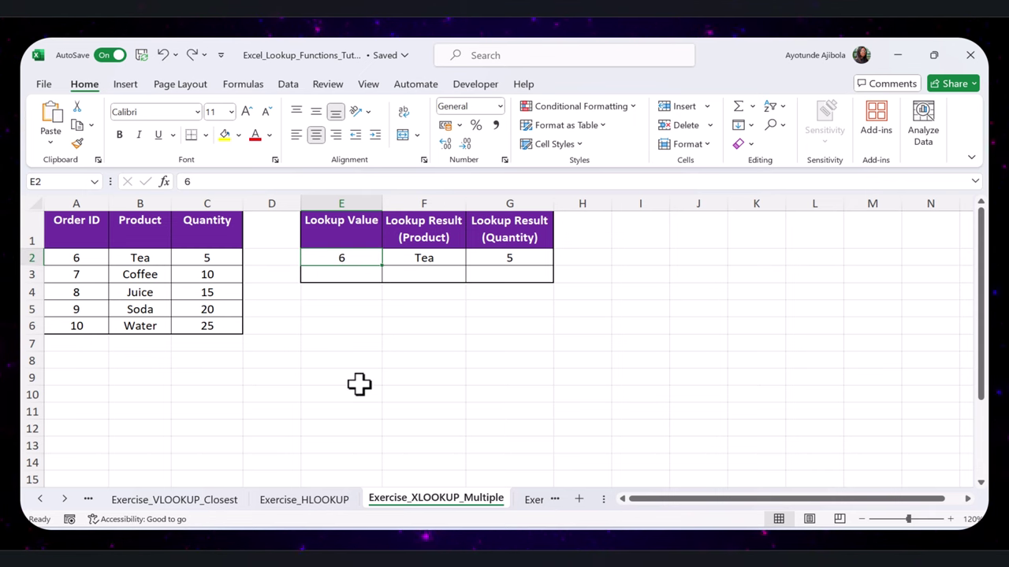
text(10)
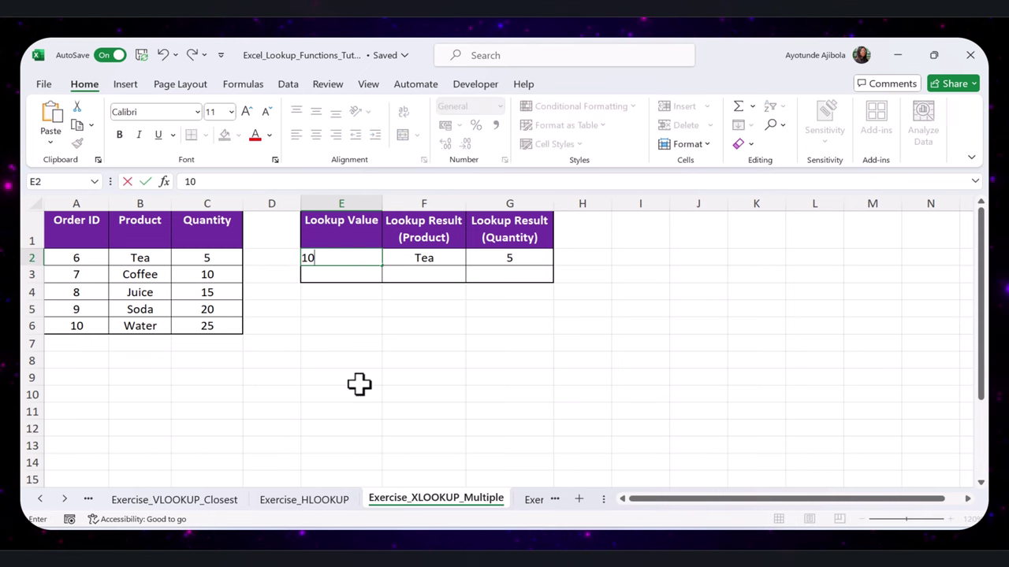
key(Return)
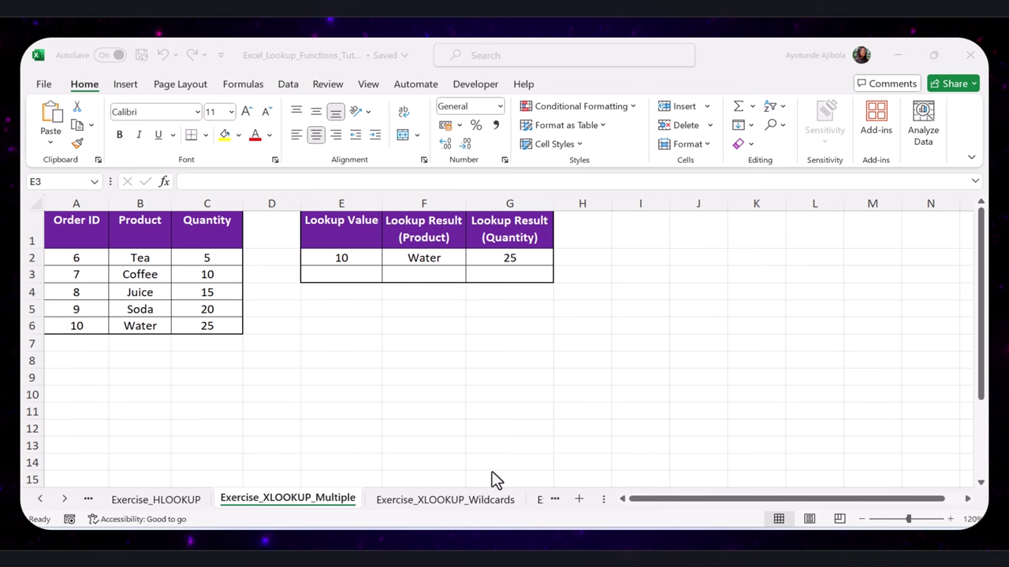
- On the Exercise_XLOOKUP_Wildcards sheet, start an XLOOKUP formula in F2 with "*"&E2&"*" as its lookup value
click(465, 503)
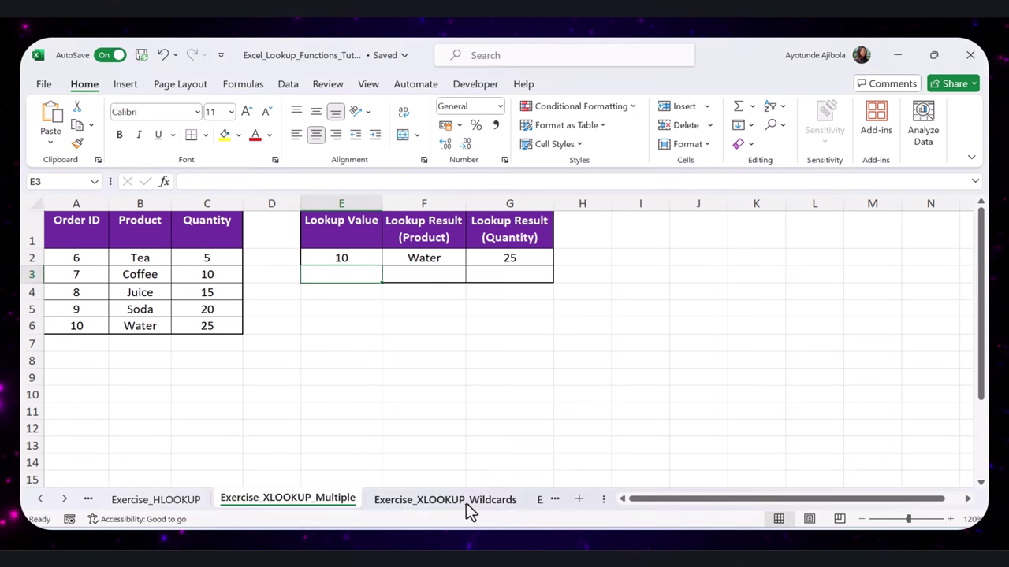
click(499, 240)
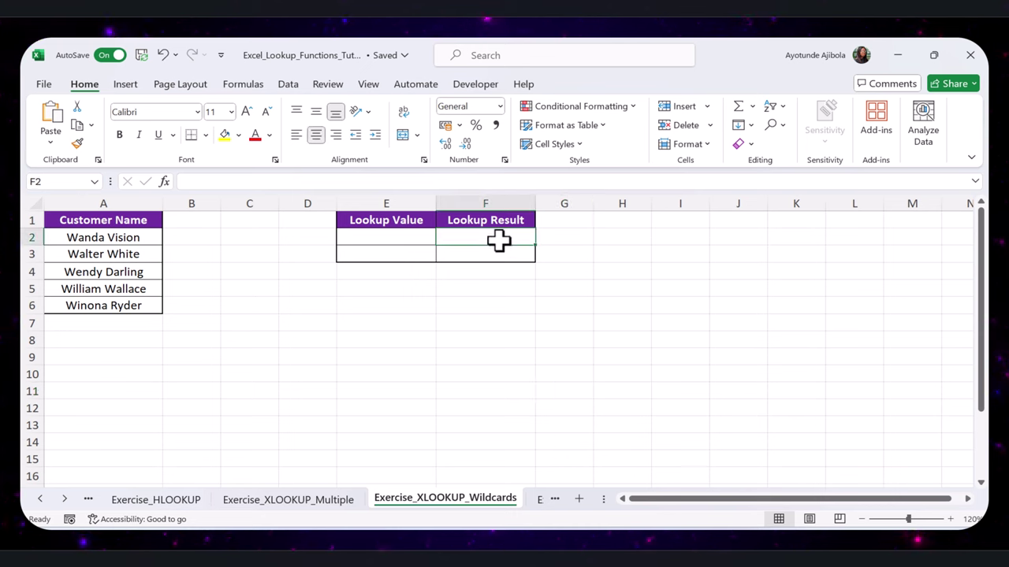
text(=)
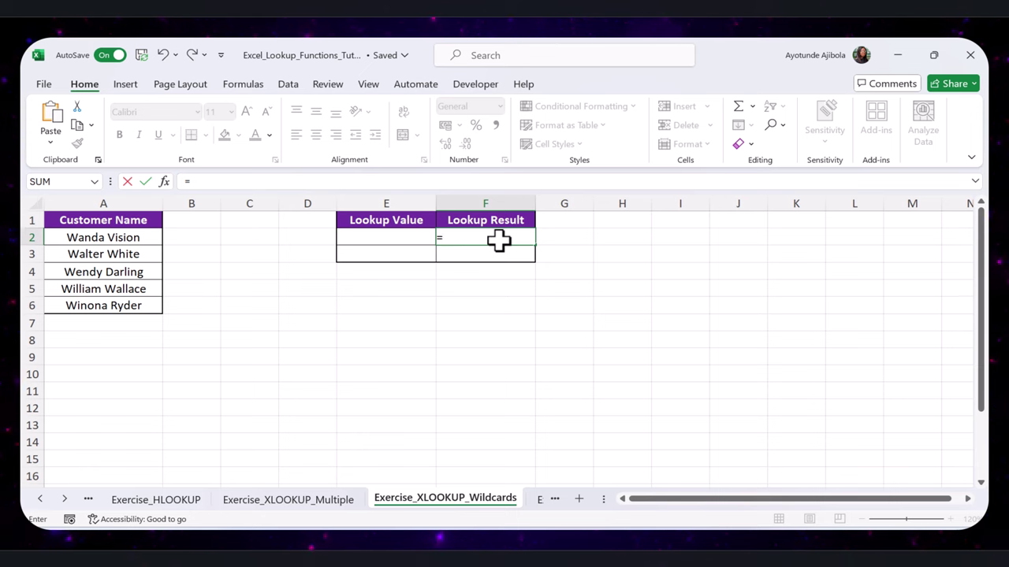
text(x)
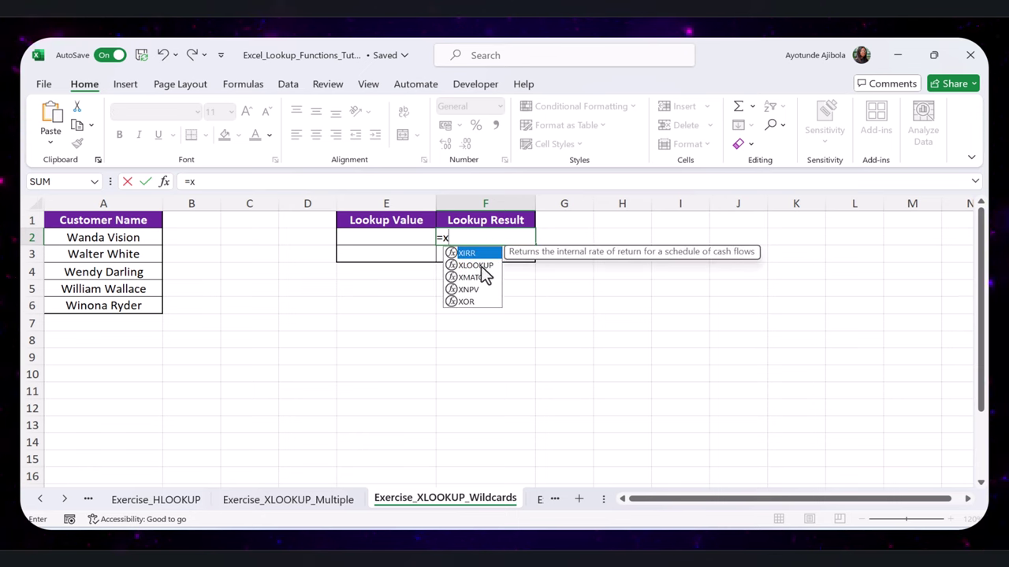
double_click(480, 265)
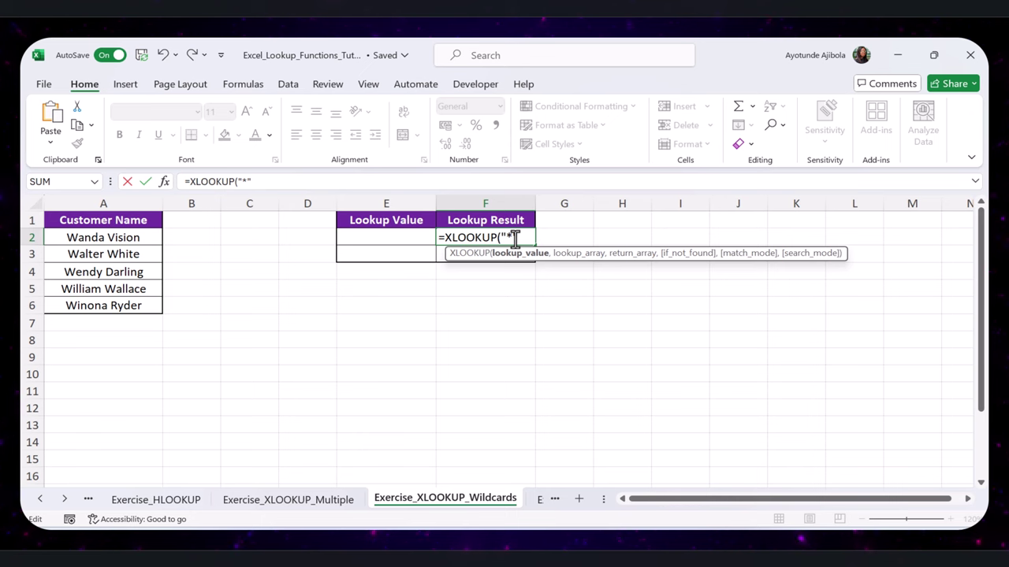
text(&)
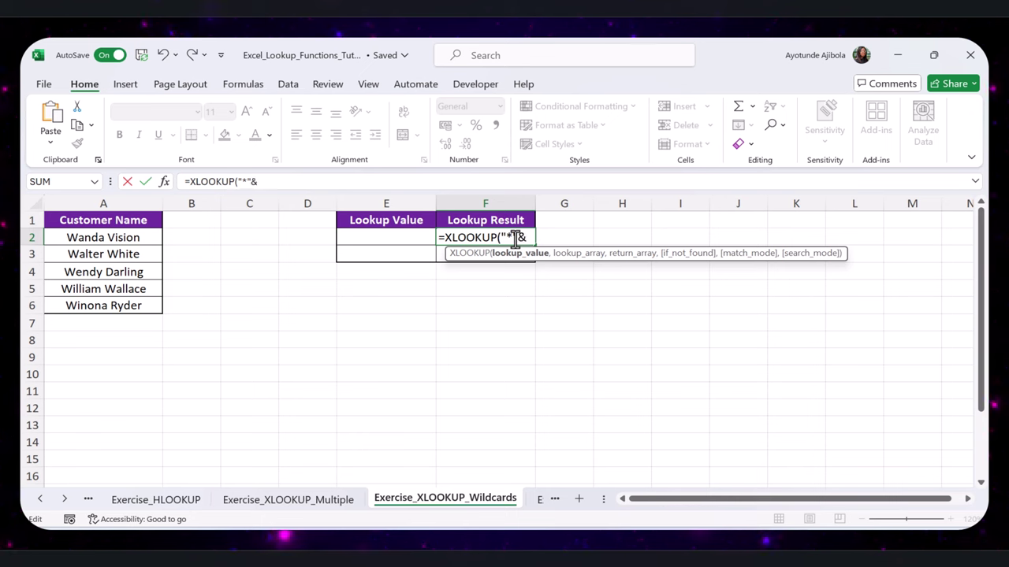
click(386, 232)
text(&)
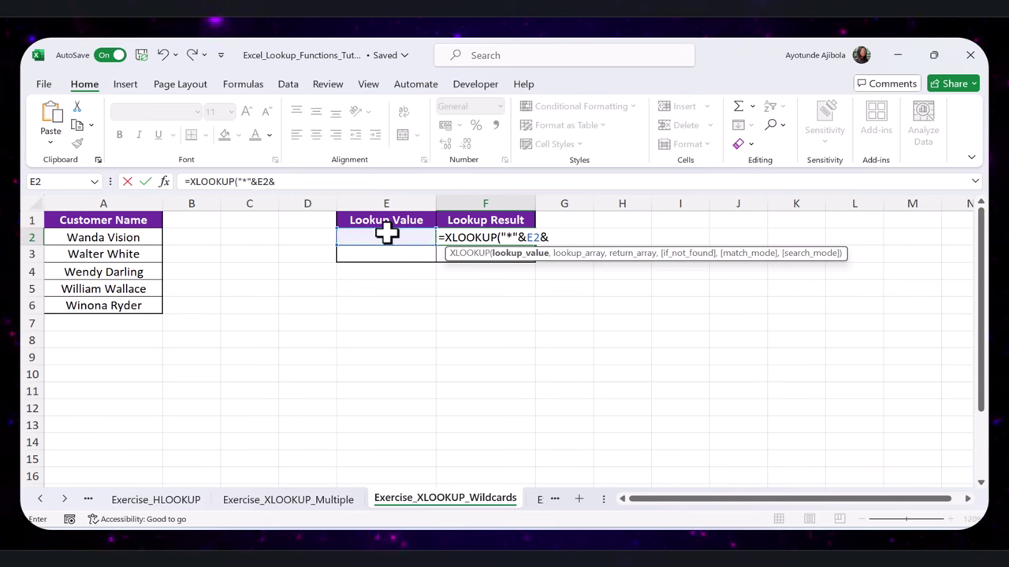
text("*",)
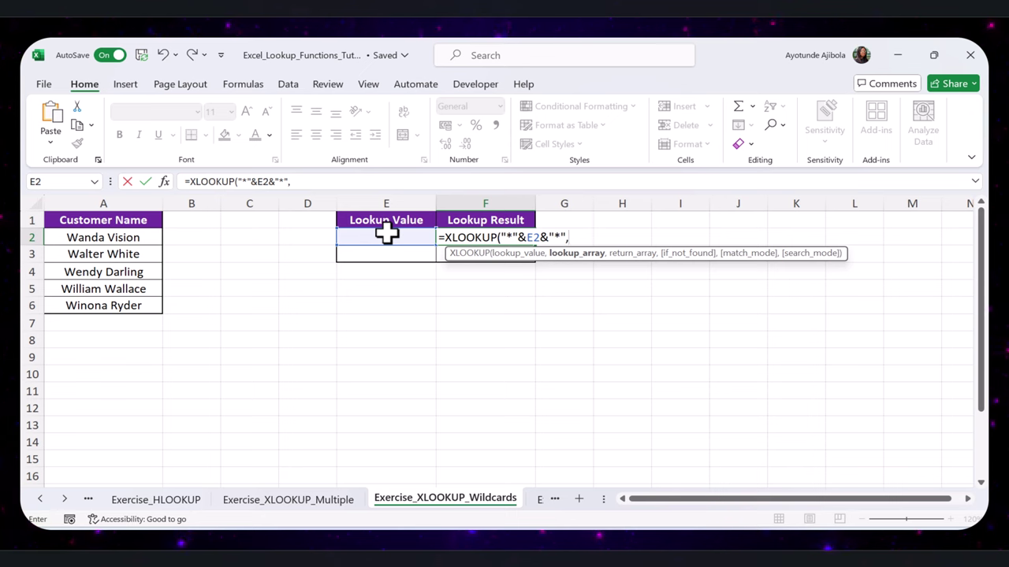
- Complete the XLOOKUP with A2:A6 as both lookup and return array, "Not Found" as the fallback and match mode 2 for wildcards
drag(78, 238, 89, 305)
text(,)
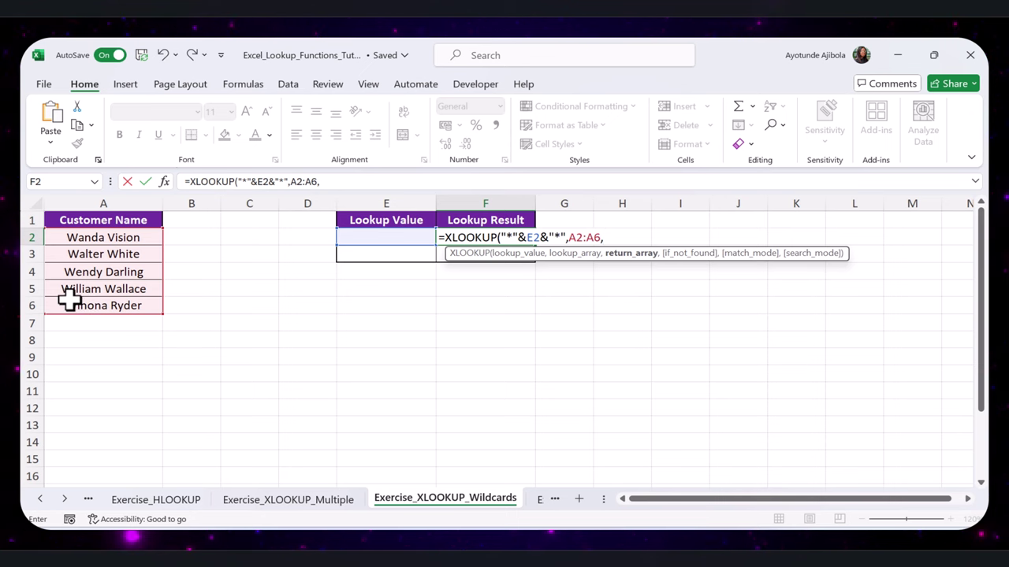
drag(70, 238, 71, 306)
text(,)
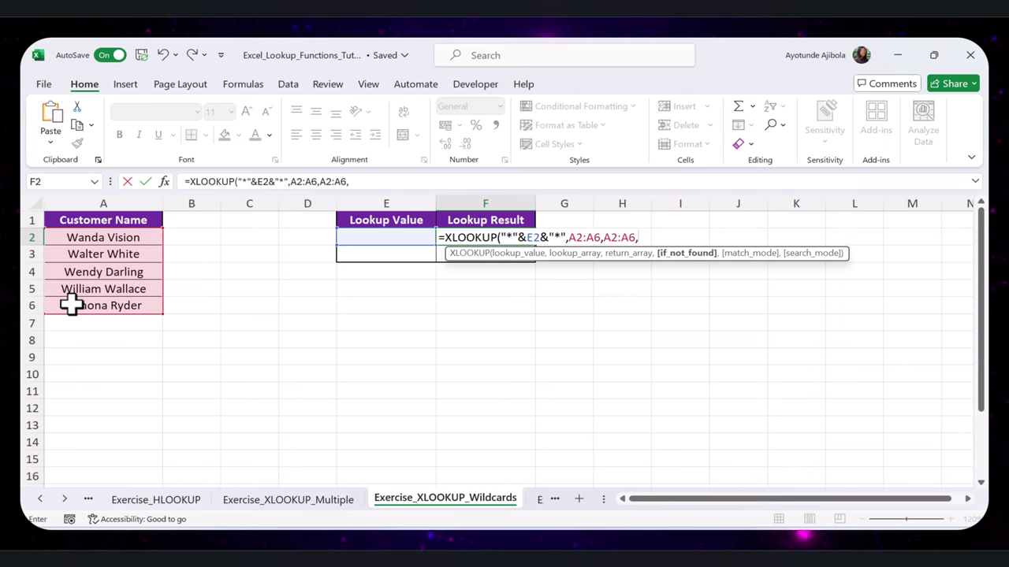
text("Not Found")
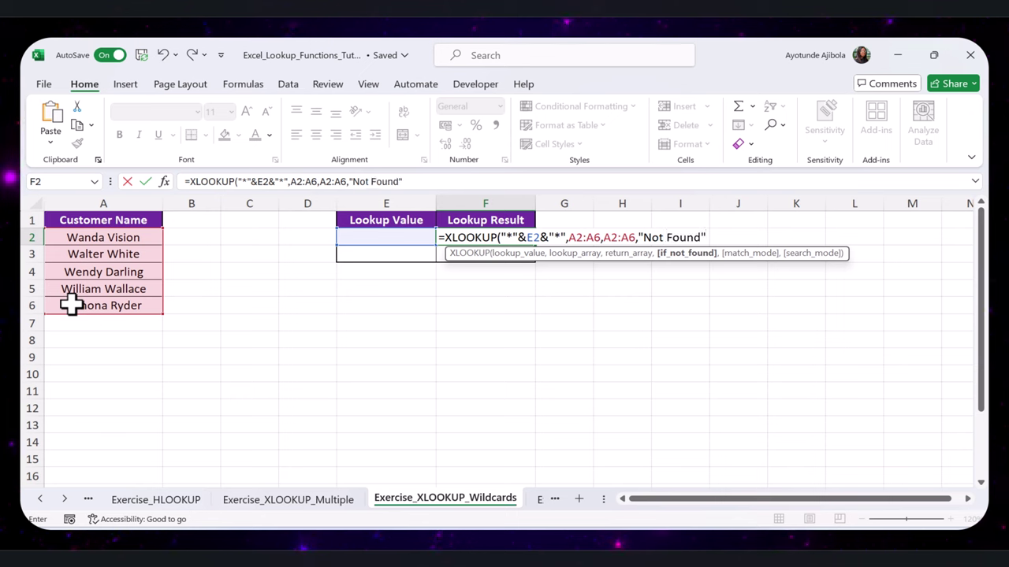
text(,)
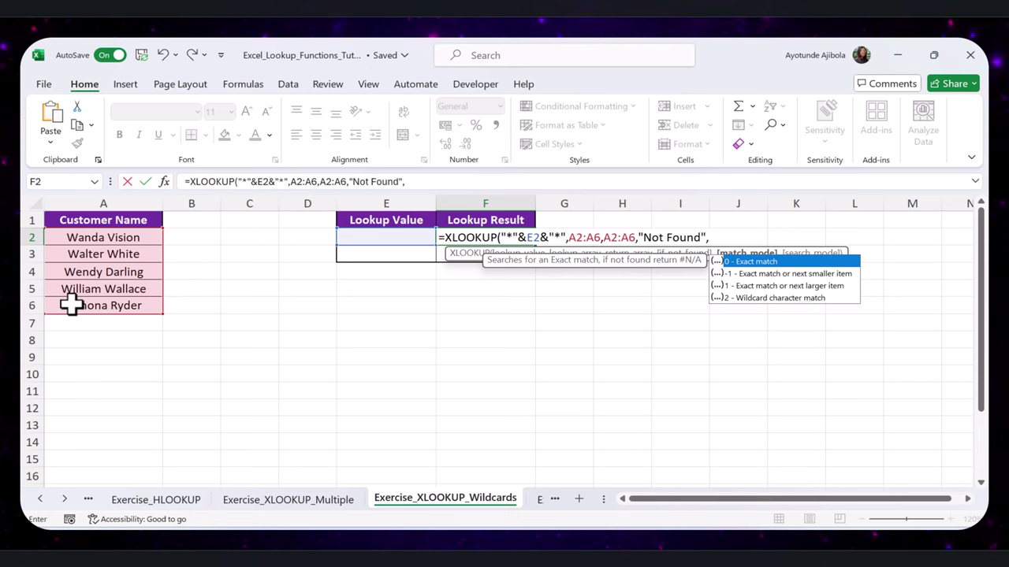
text(2)
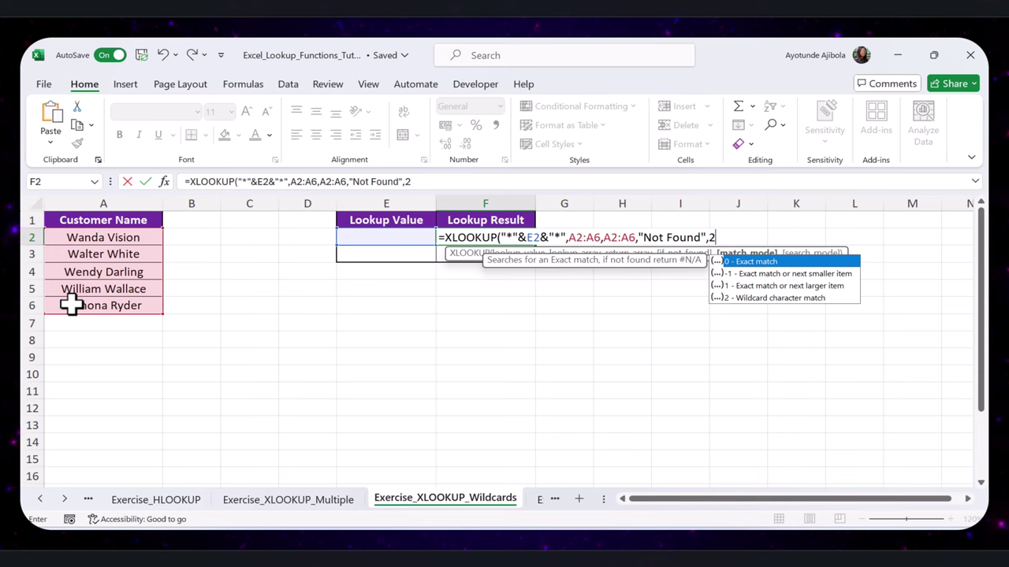
text())
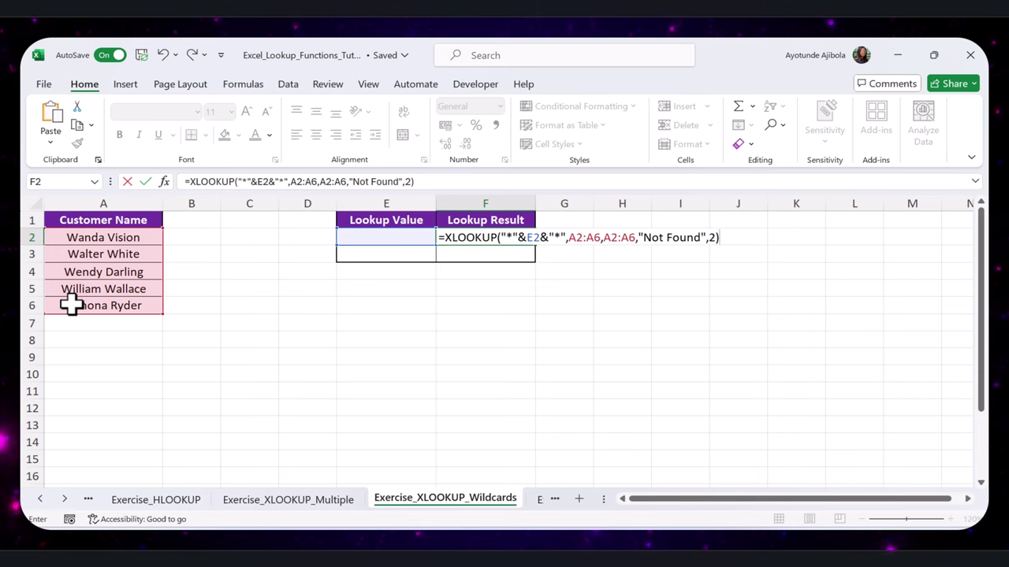
key(Return)
- Test the wildcard lookup by entering only the surname of the customer listed in A3 as the lookup value in E2
key(Up)
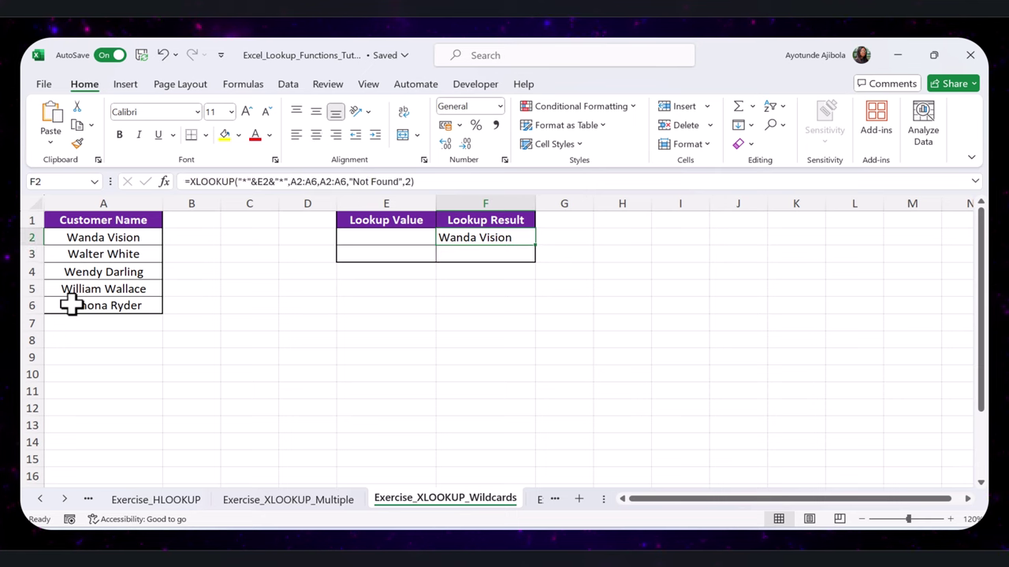
key(Left)
text(White)
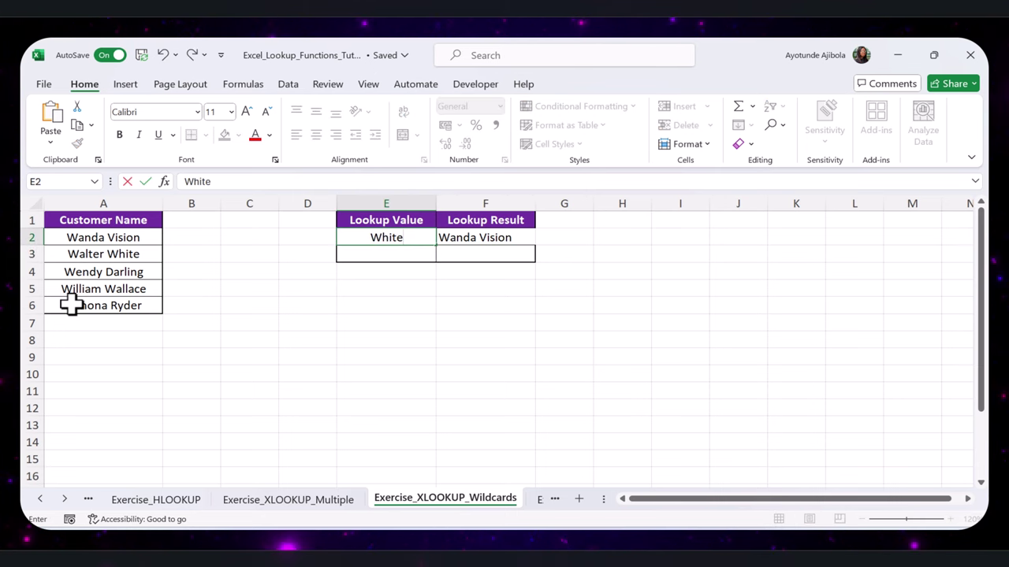
key(Return)
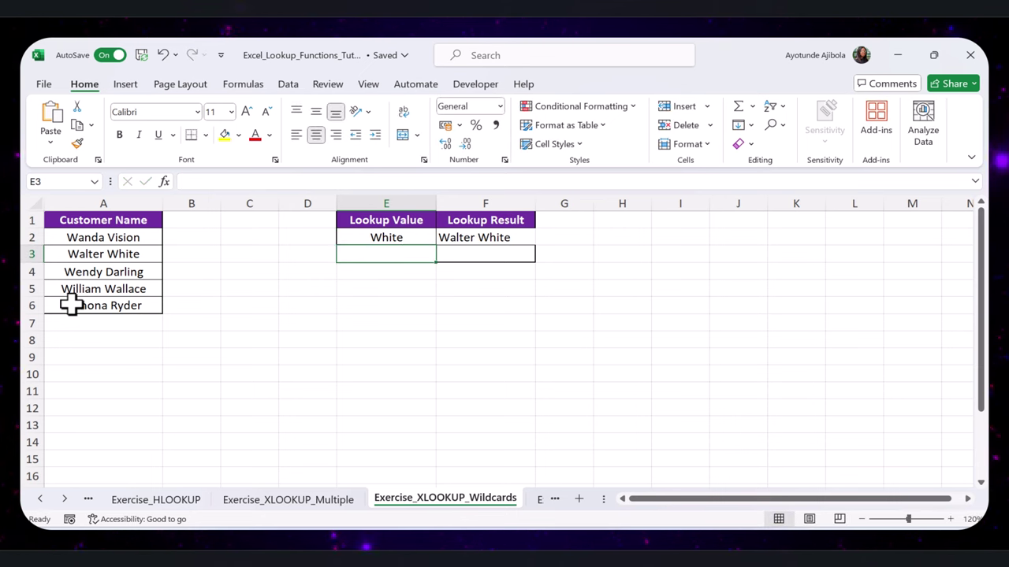
- Test the wildcard lookup with a partial name by entering Wall as the lookup value in E2
key(Up)
text(Wall)
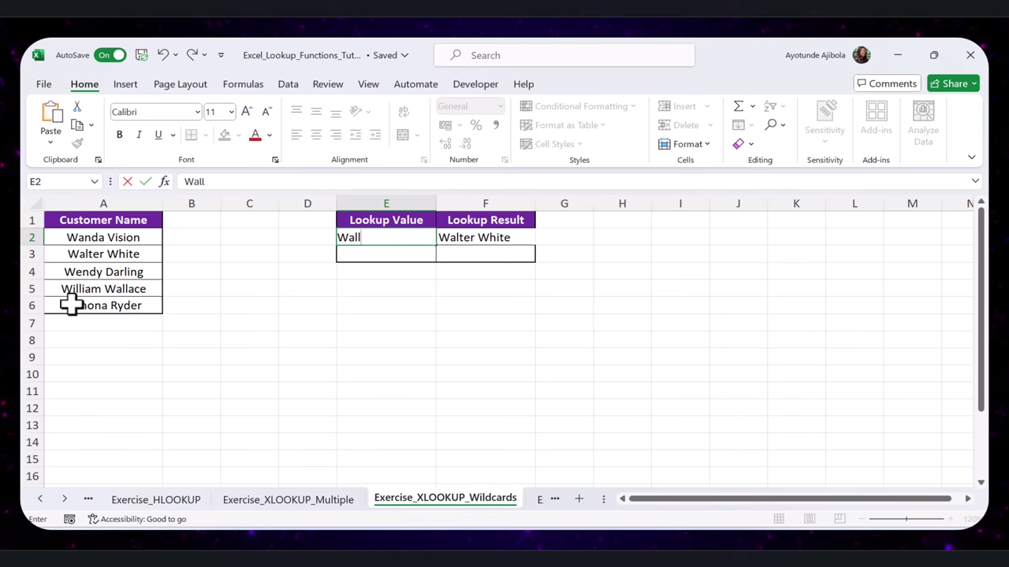
key(Return)
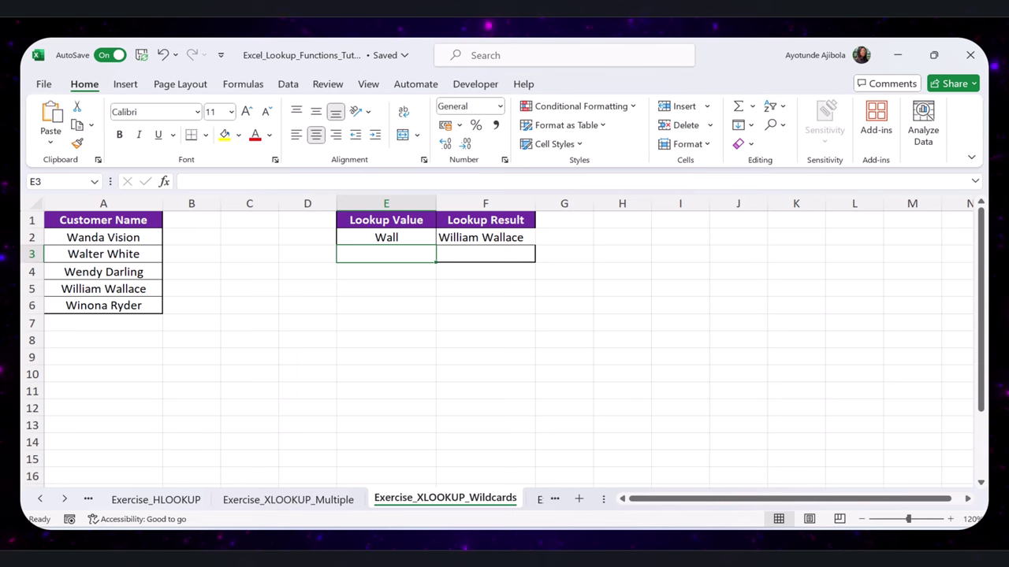
- On the Exercise_XLOOKUP_Search sheet, start an XLOOKUP formula in F2 with E2 as its lookup value
click(536, 500)
click(522, 387)
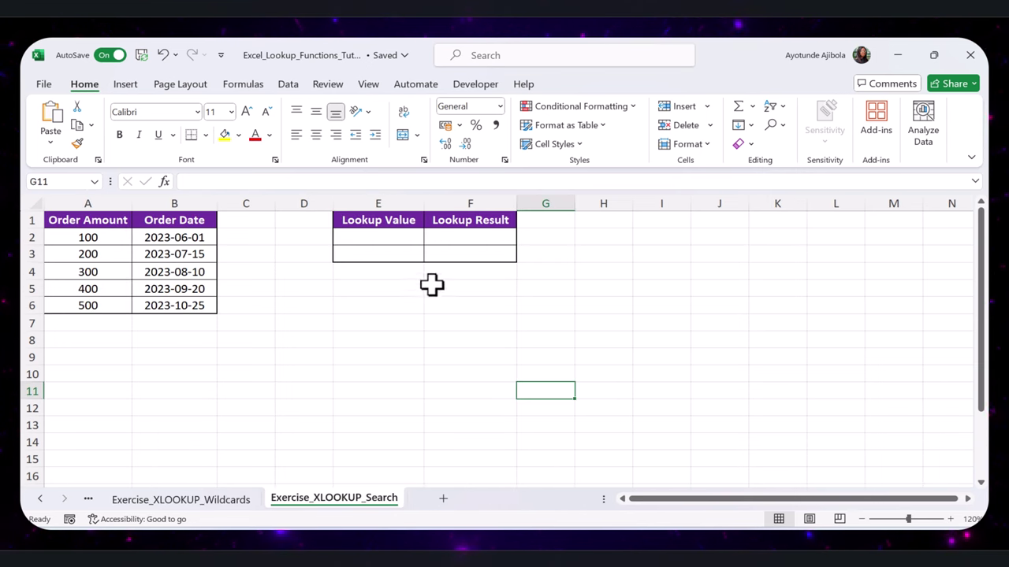
click(469, 238)
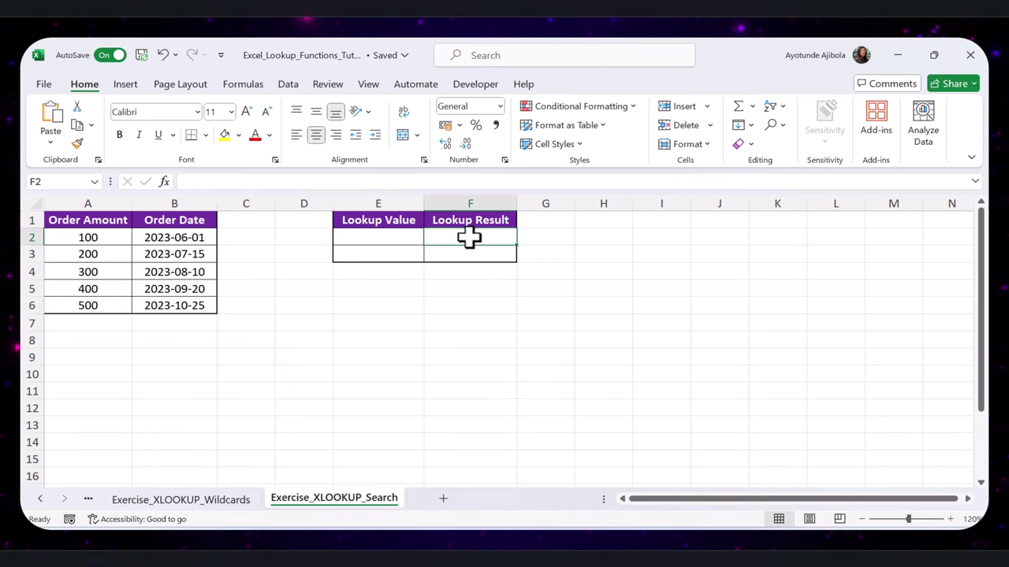
text(=x)
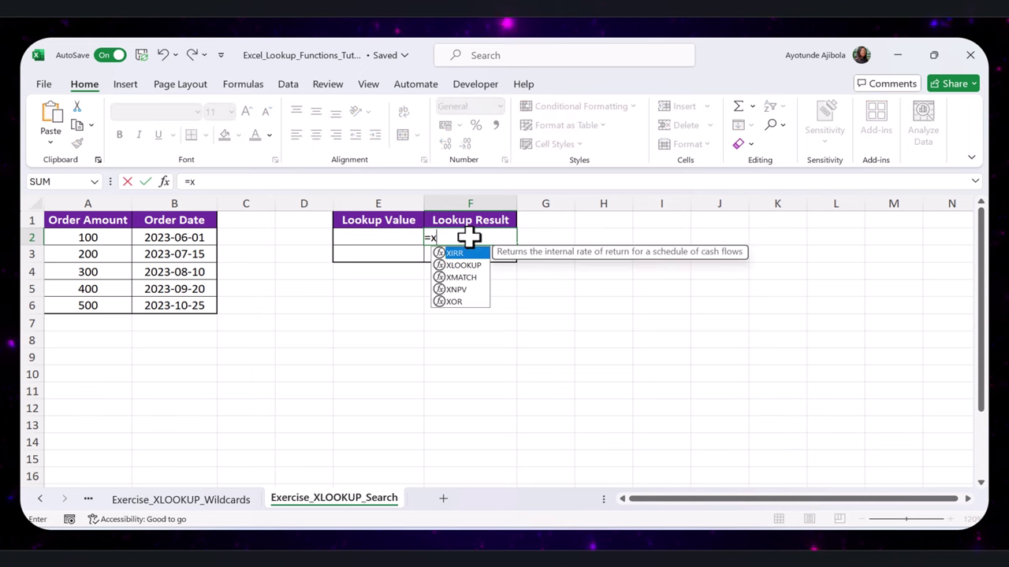
double_click(450, 265)
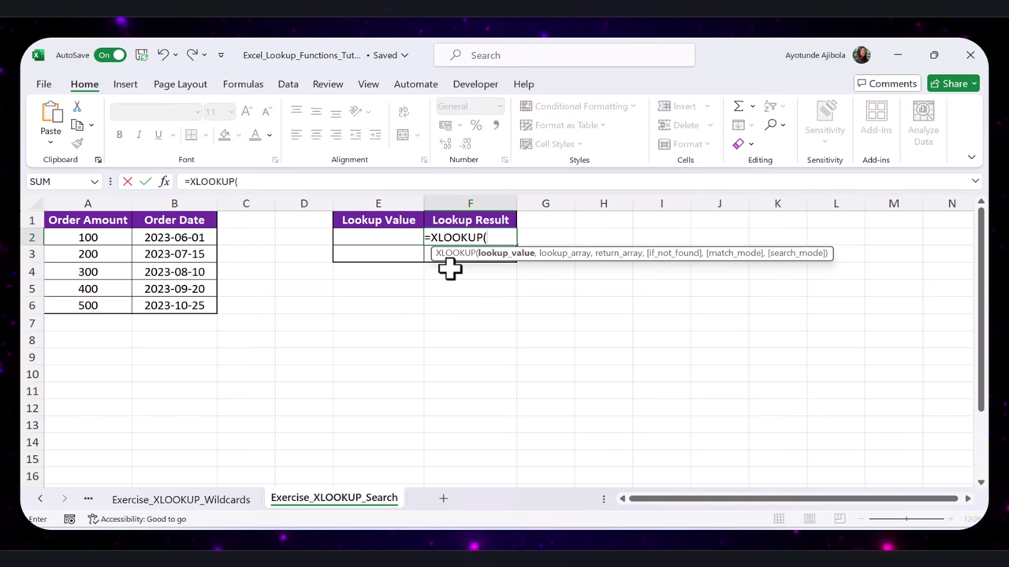
click(386, 237)
text(,)
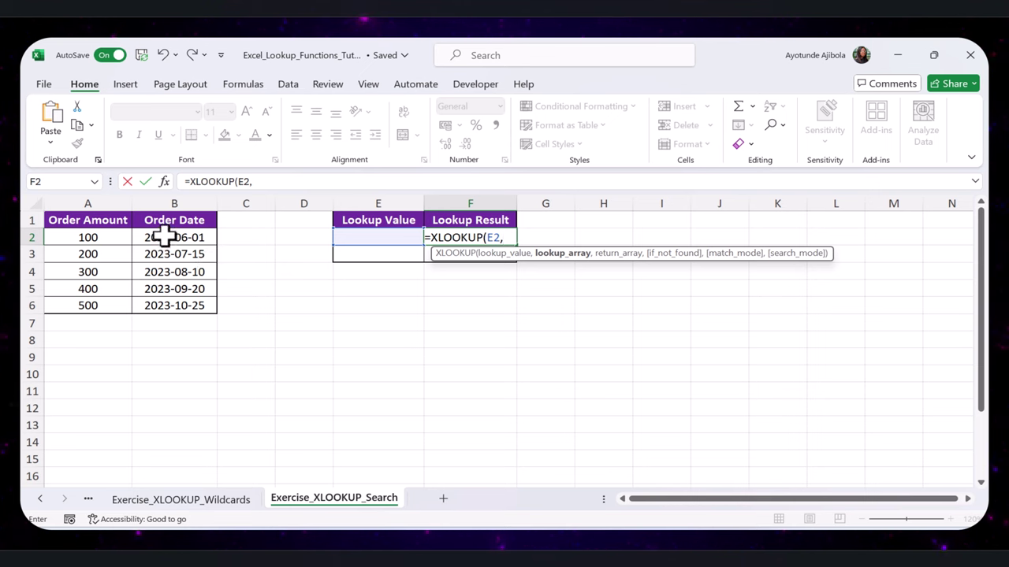
- Add the order dates B2:B6 as the lookup array and the order amounts A2:A6 as the return array
drag(162, 235, 189, 301)
text(,)
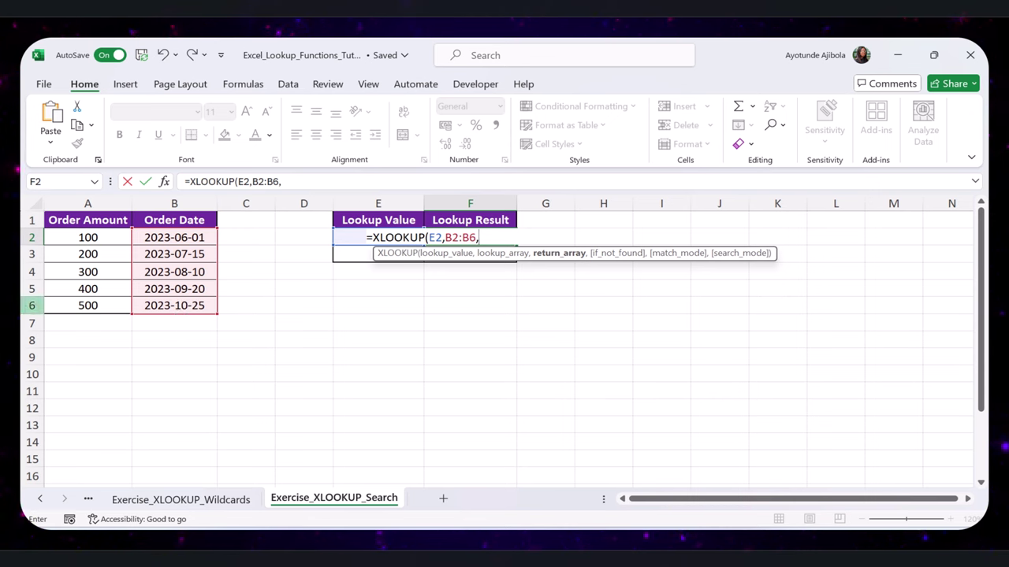
drag(90, 230, 98, 300)
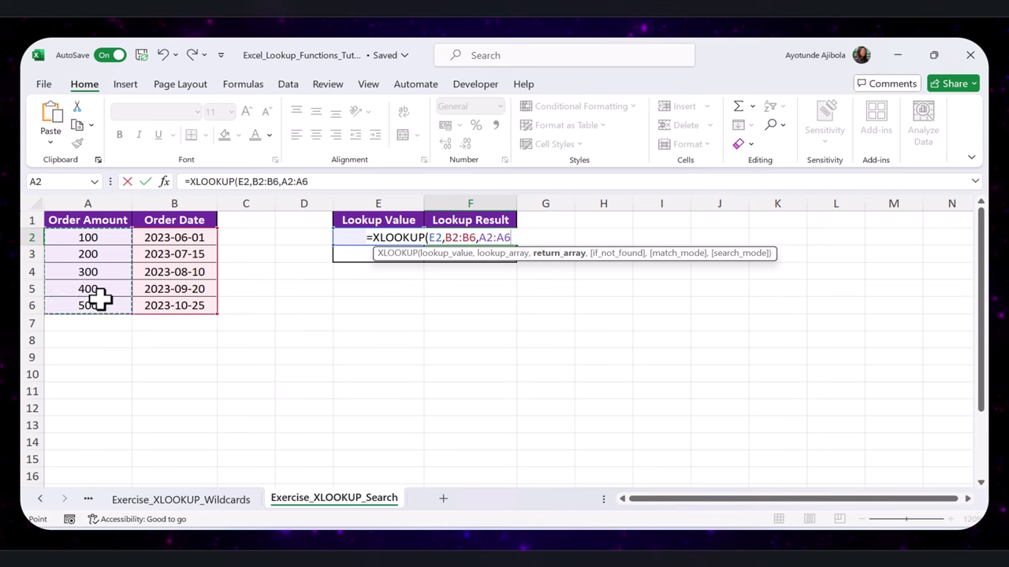
text(,)
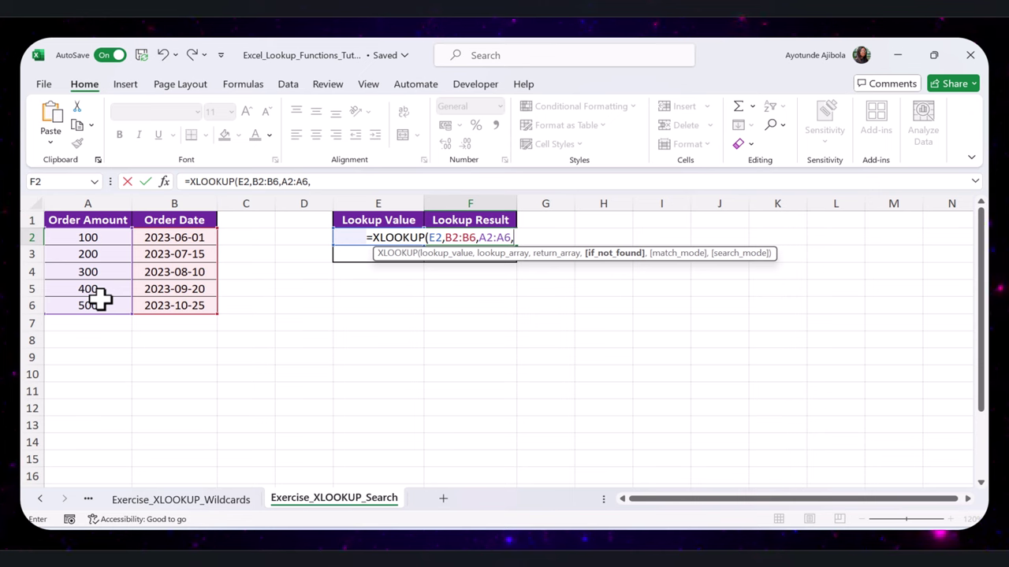
- Complete the F2 formula as =XLOOKUP(E2,A2:A6,B2:B6,"Not Found",-1), matching exactly or the next smaller item
text("Not Found")
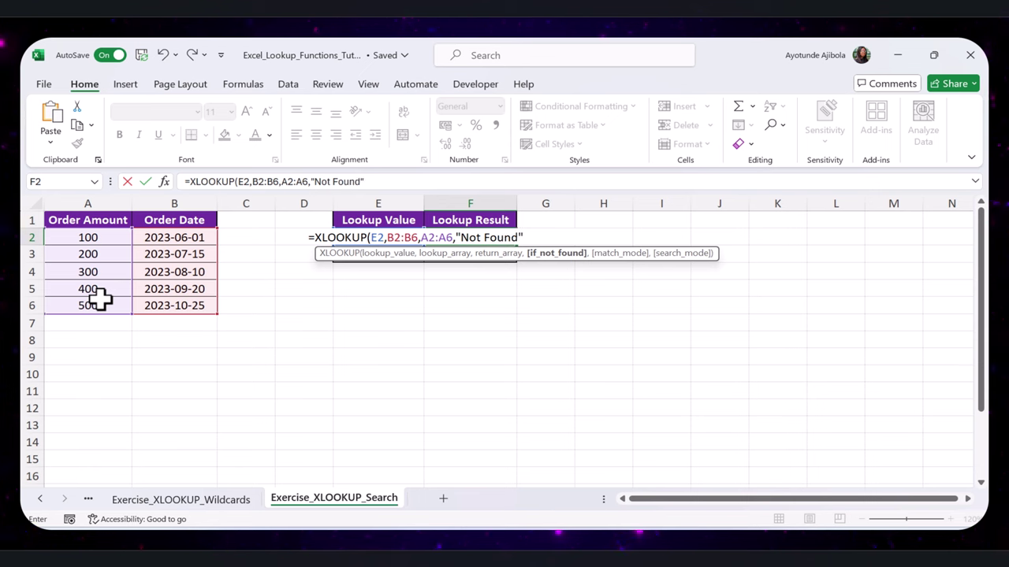
text(0)
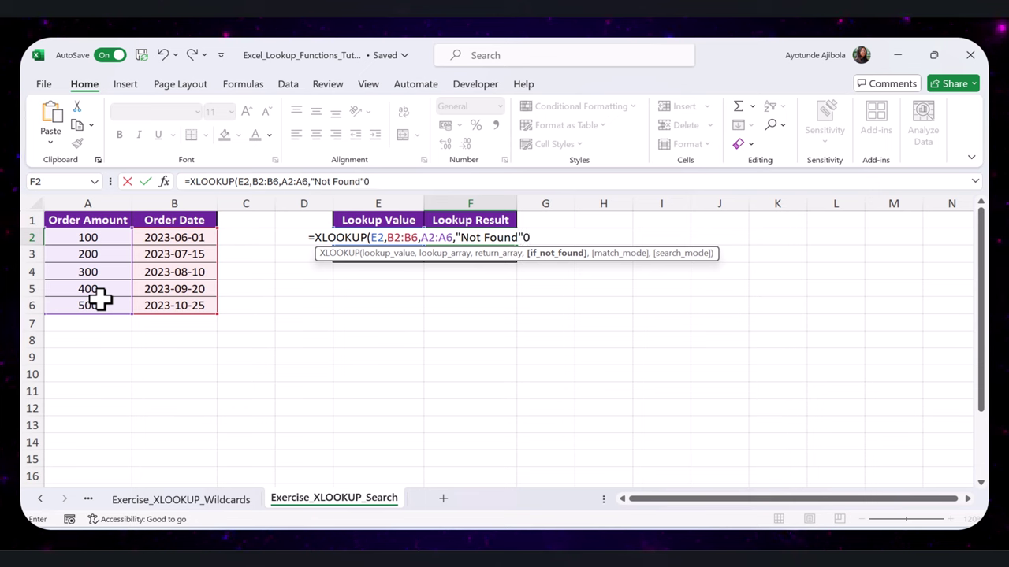
text(,)
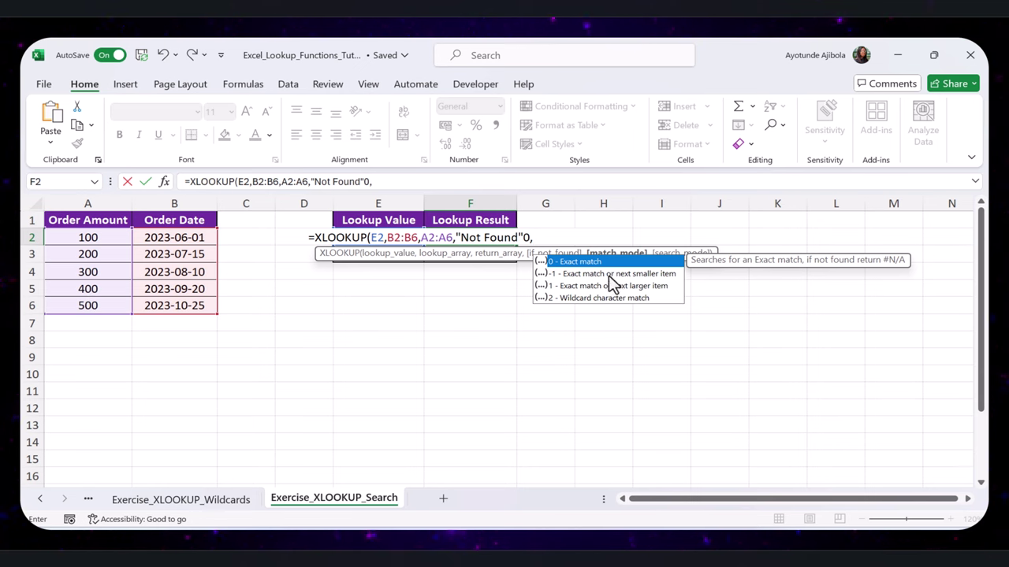
key(BackSpace)
key(BackSpace)
text(,)
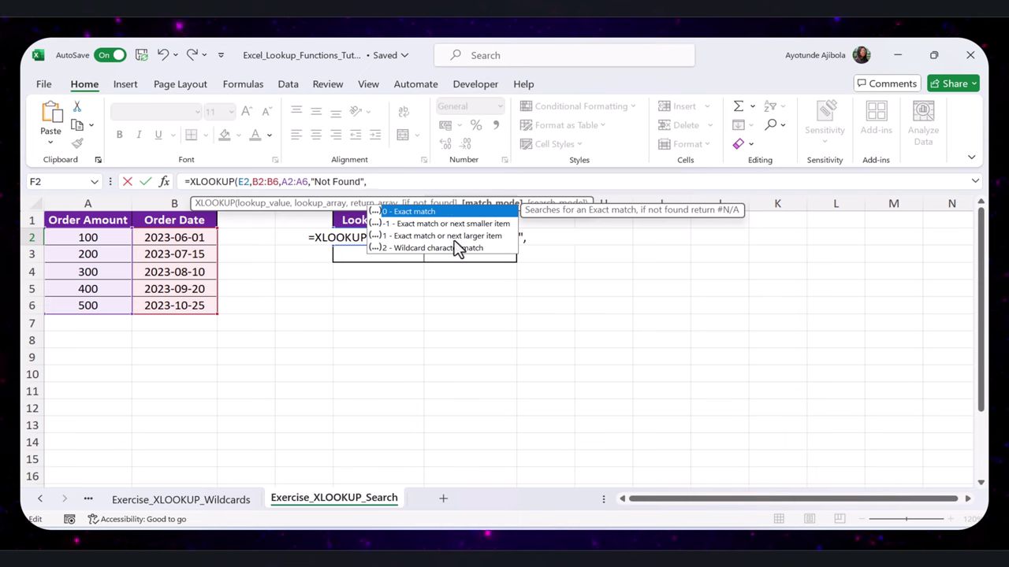
click(419, 226)
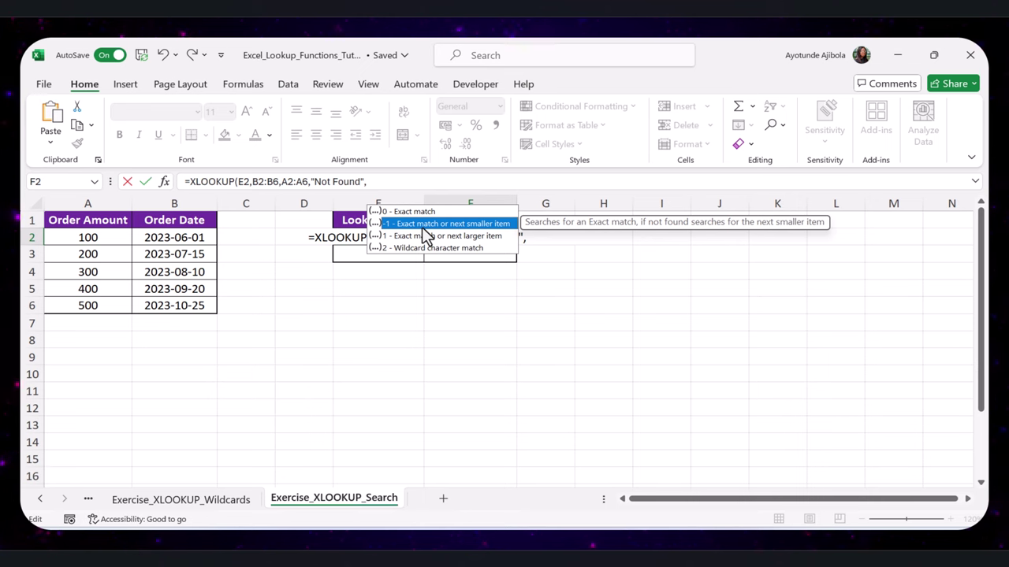
double_click(432, 225)
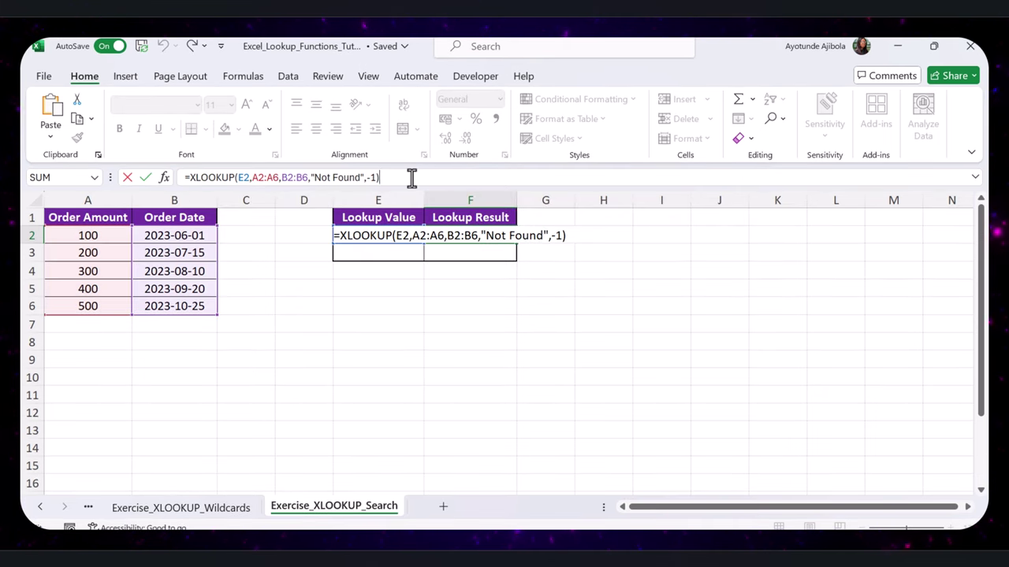
key(Return)
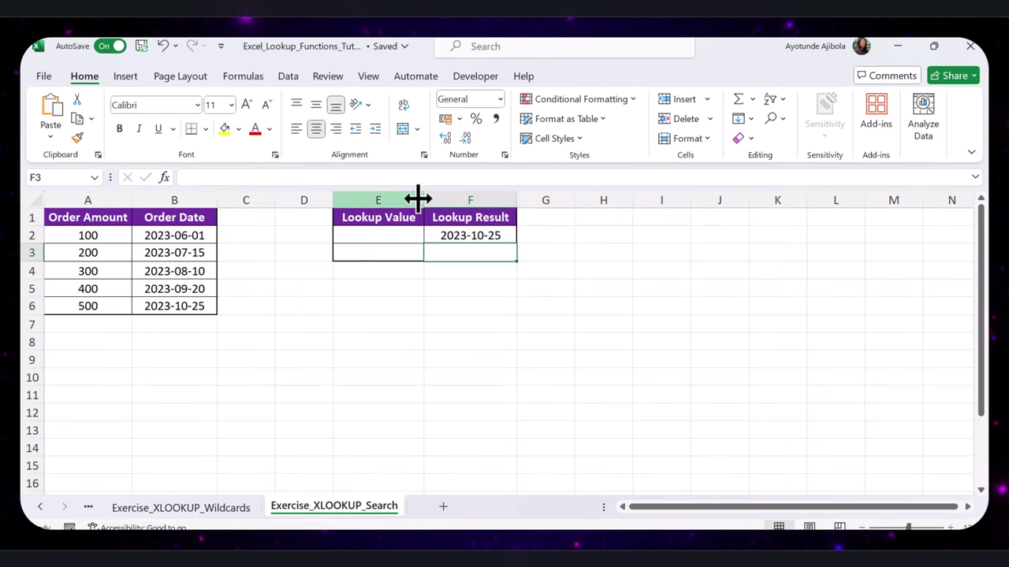
- Test the order date lookup by entering 300 as the lookup value in E2 and replacing it with 500
click(402, 236)
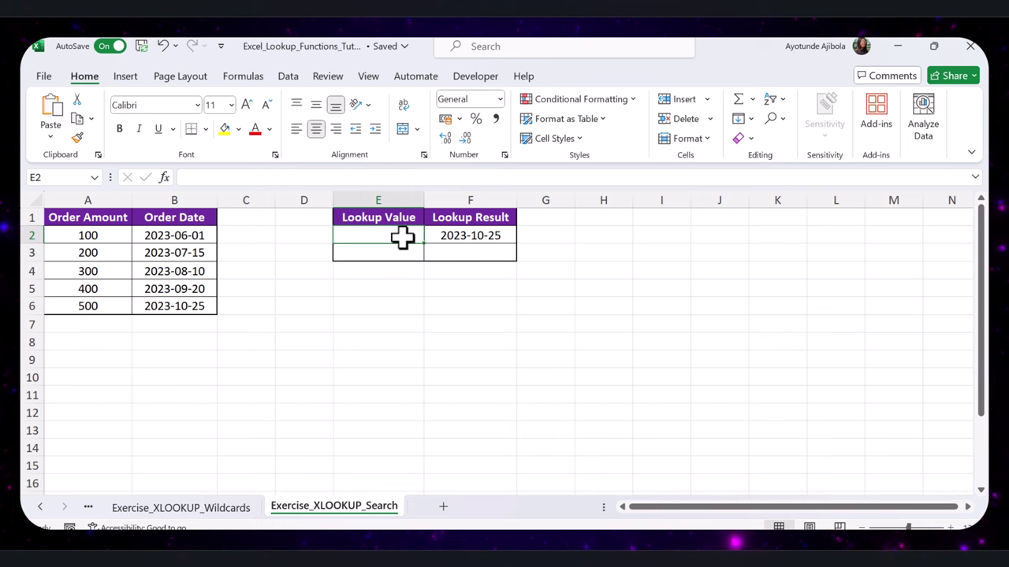
text(300)
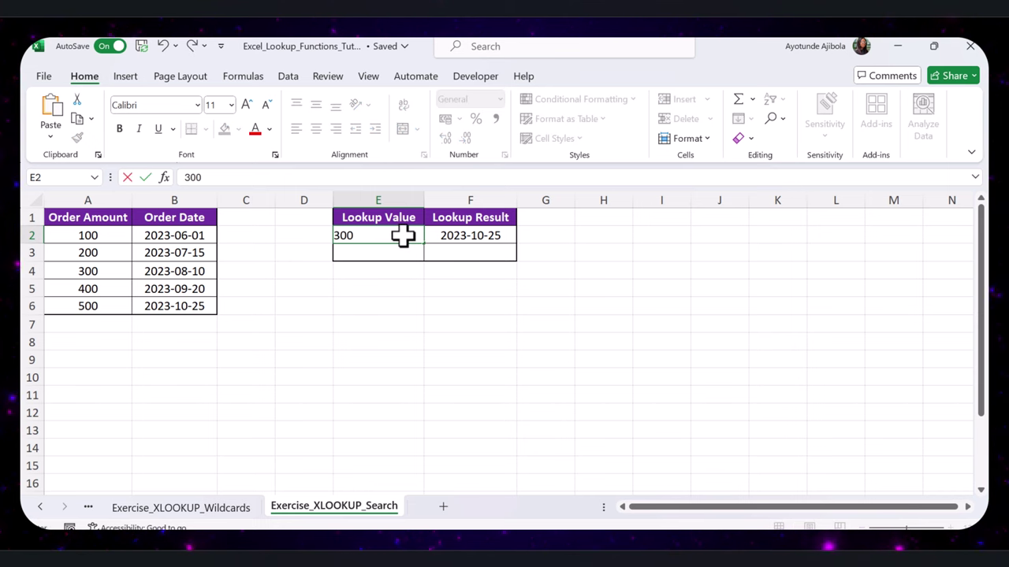
key(Return)
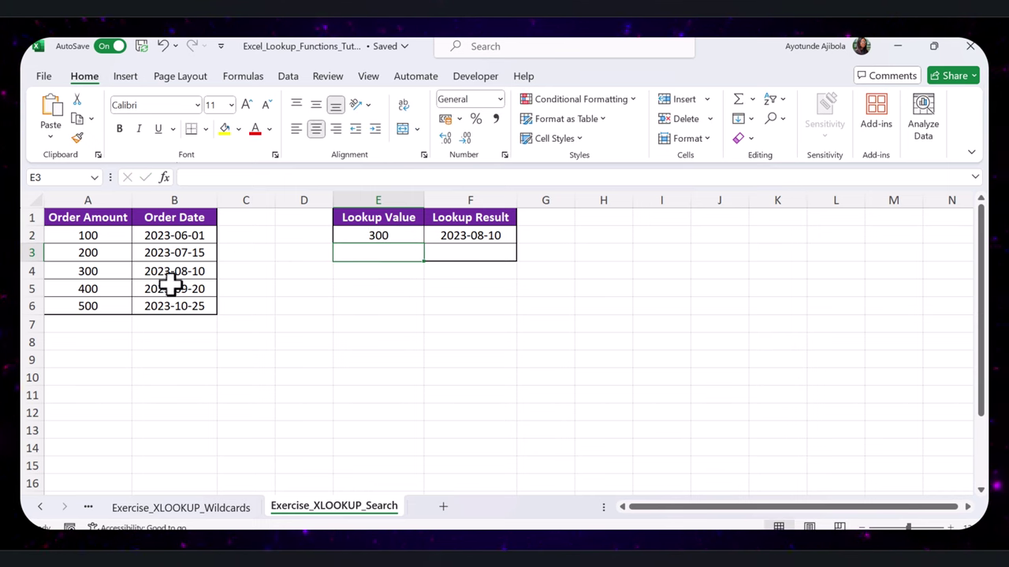
click(403, 240)
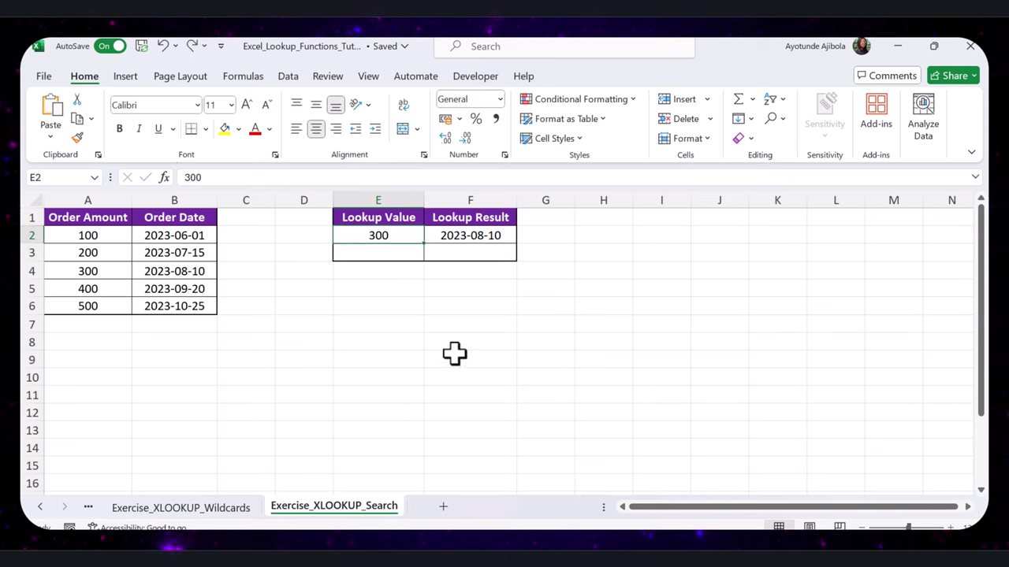
text(500)
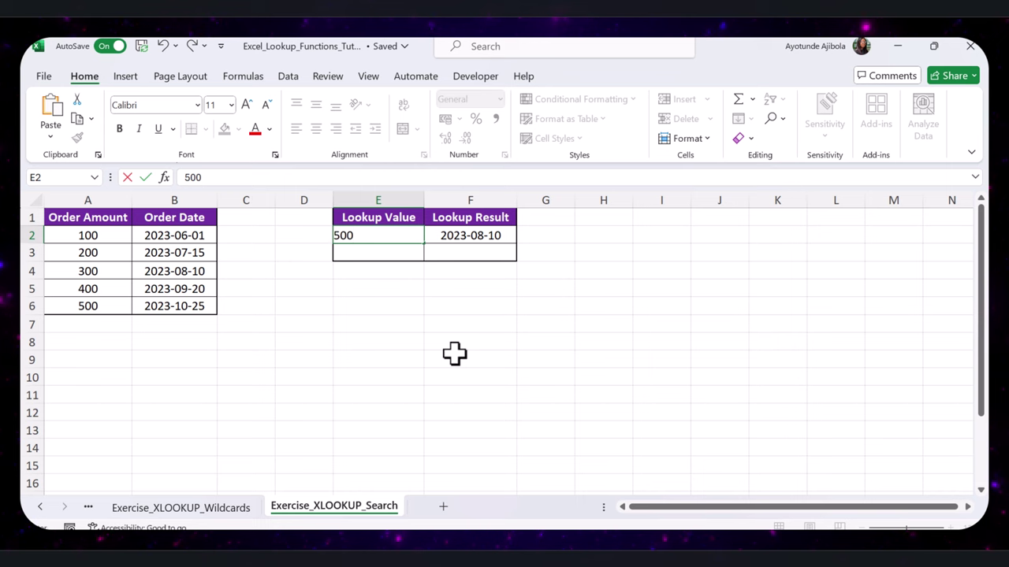
key(Return)
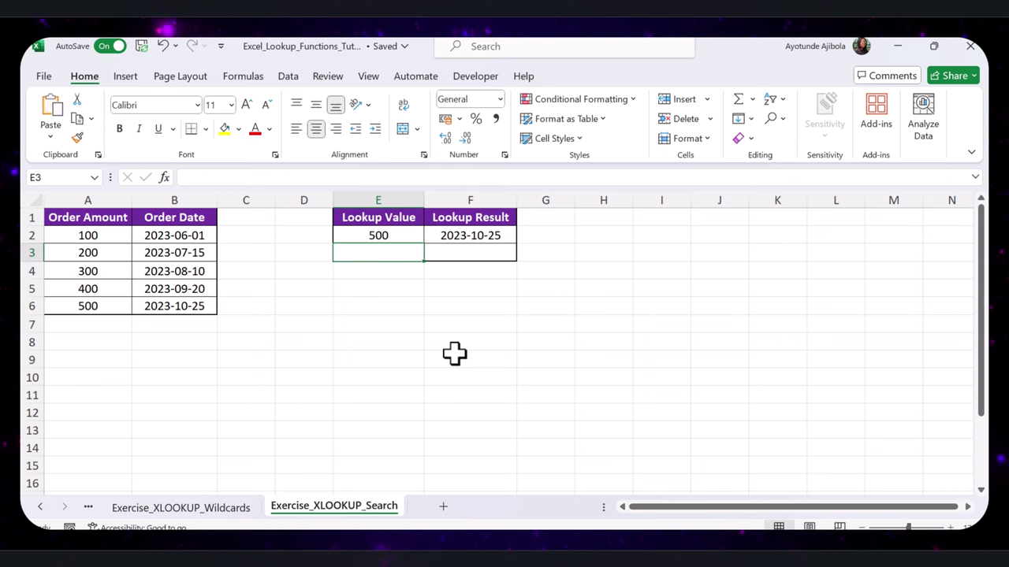